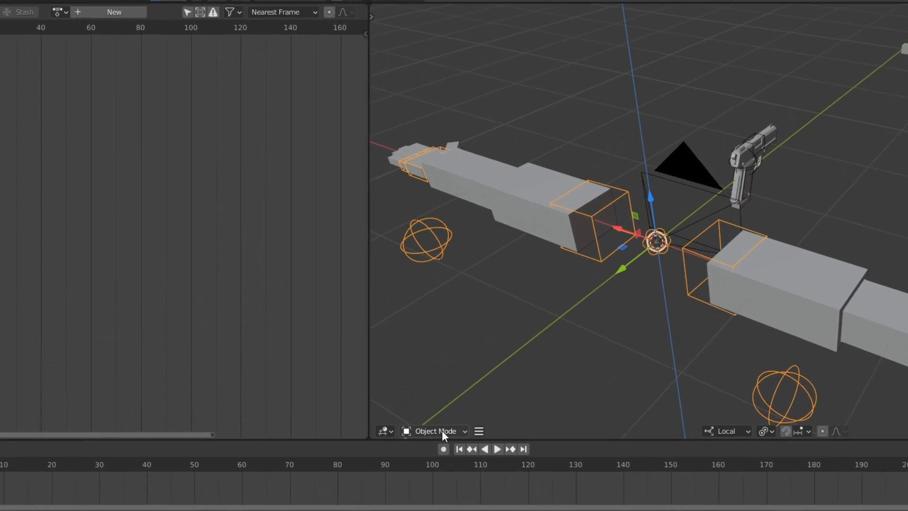
Switch the arms rig to Pose Mode and clear the bone selection.
{"action": "left_click", "coordinate": [362, 459]}
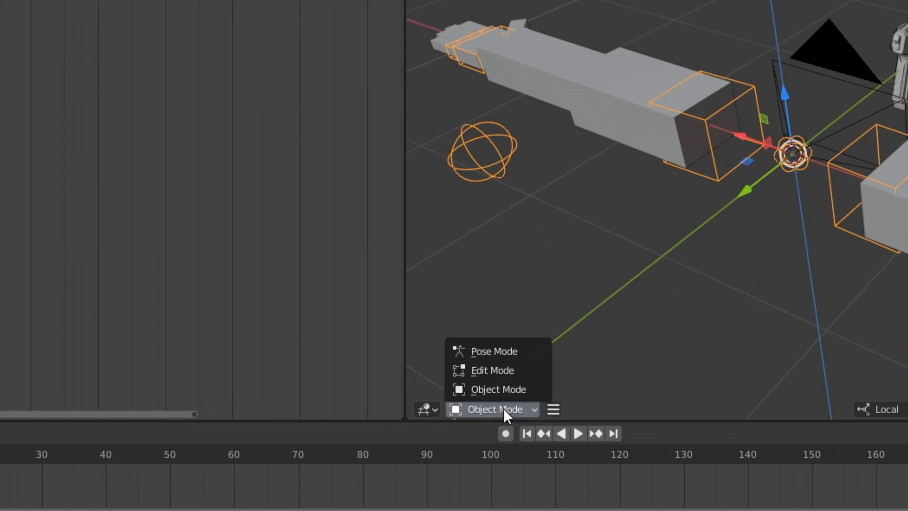
{"action": "left_click", "coordinate": [503, 352]}
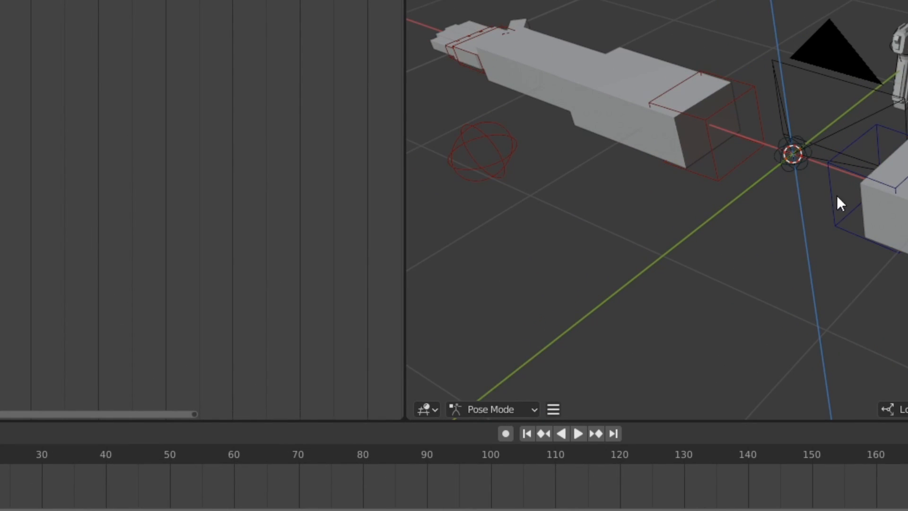
{"action": "middle_click_drag", "start_coordinate": [794, 205], "coordinate": [478, 216]}
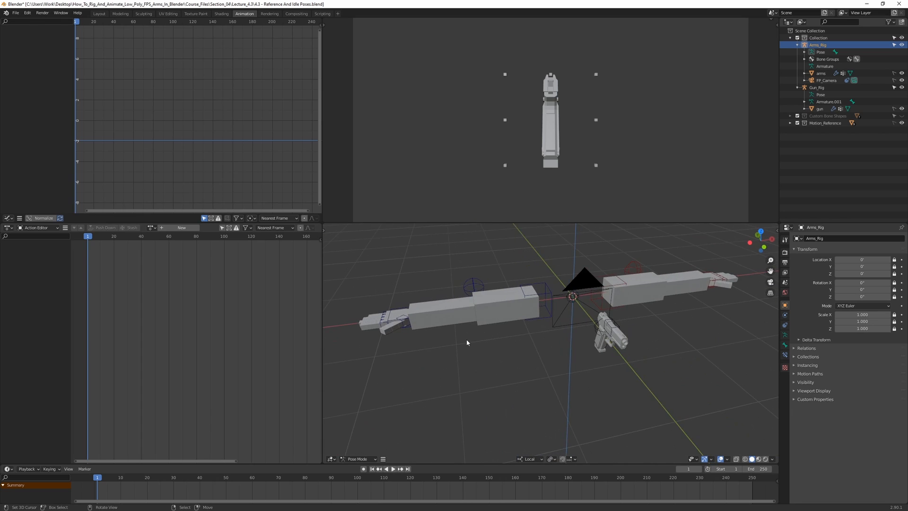
{"action": "middle_click_drag", "start_coordinate": [385, 339], "coordinate": [484, 248]}
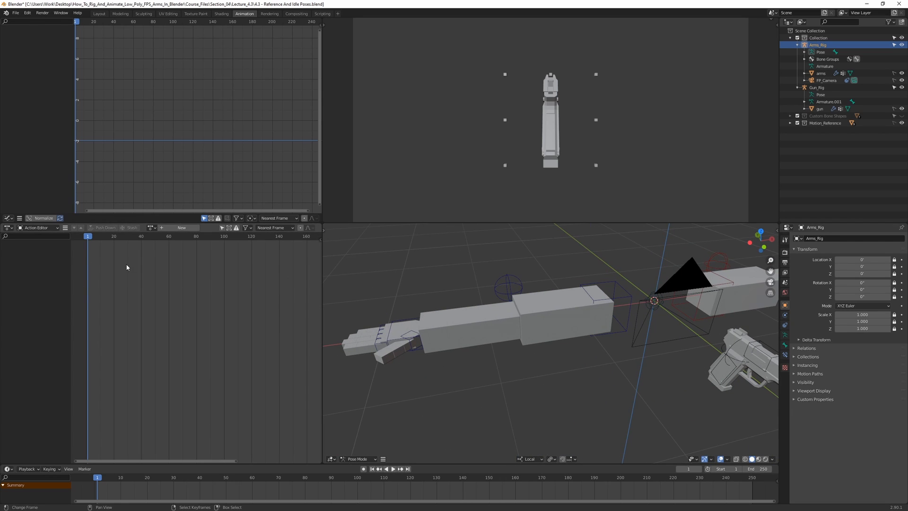
{"action": "scroll", "coordinate": [456, 300], "scroll_direction": "down", "scroll_amount": 1}
{"action": "middle_click_drag", "start_coordinate": [535, 287], "coordinate": [551, 288]}
{"action": "middle_click_drag", "start_coordinate": [605, 286], "coordinate": [544, 283]}
{"action": "left_click", "coordinate": [628, 298]}
{"action": "key", "text": "alt+a"}
Select the camera bone at the world origin and set the current frame to 0.
{"action": "scroll", "coordinate": [564, 277], "scroll_direction": "up", "scroll_amount": 3}
{"action": "key", "text": "t"}
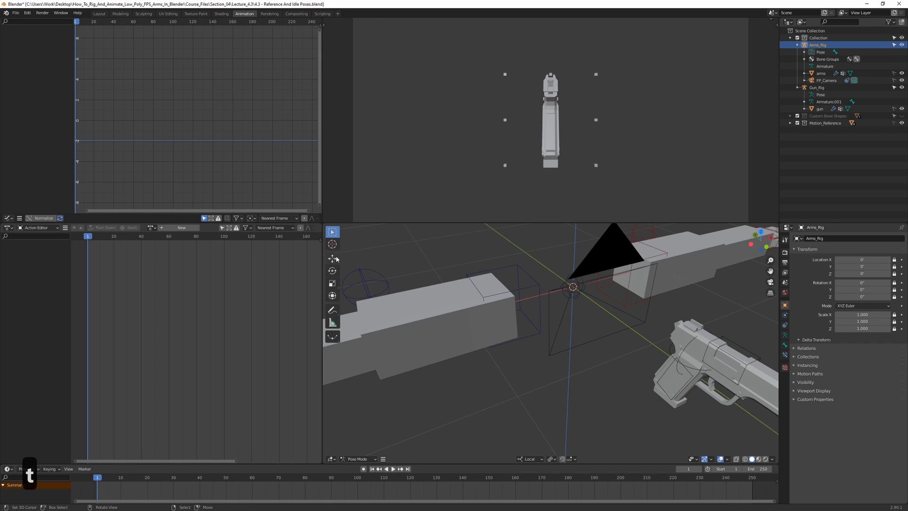
{"action": "key", "text": "t"}
{"action": "middle_click_drag", "start_coordinate": [554, 275], "coordinate": [497, 295]}
{"action": "right_click", "coordinate": [523, 312]}
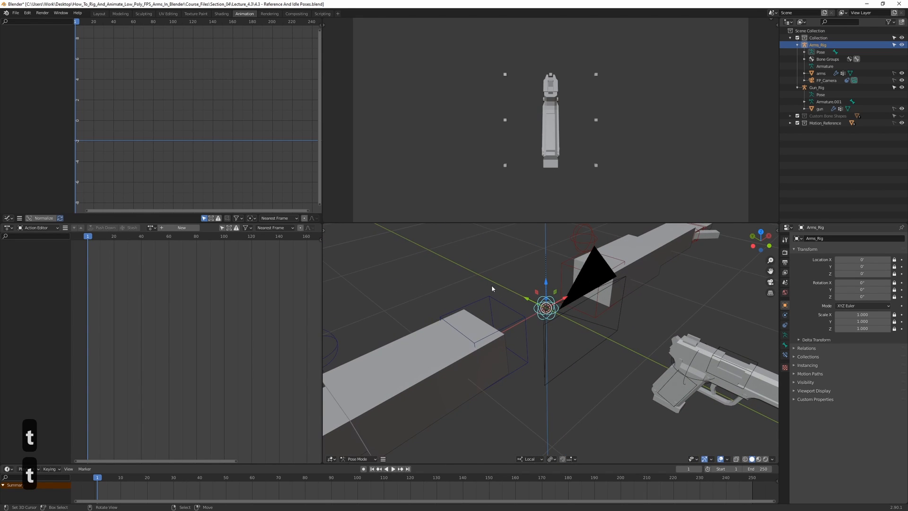
{"action": "key", "text": "i"}
{"action": "left_click", "coordinate": [492, 287]}
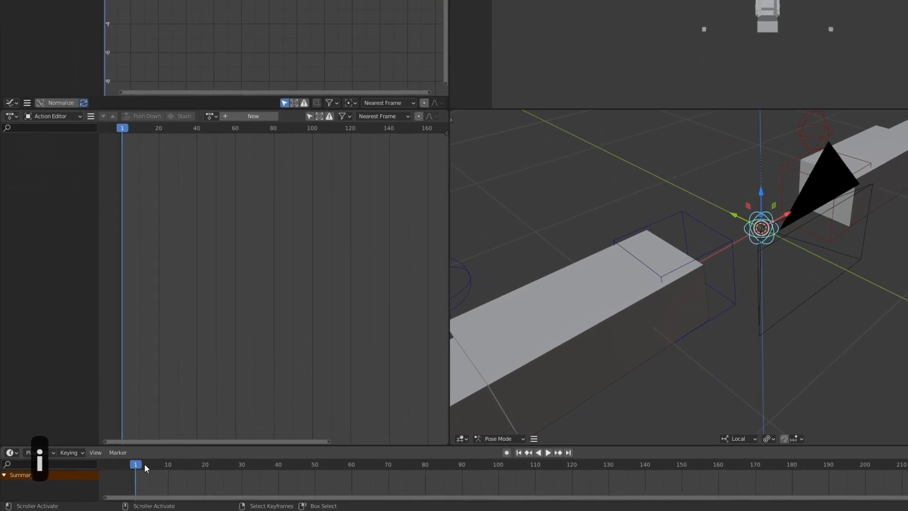
{"action": "left_click_drag", "start_coordinate": [137, 465], "coordinate": [133, 467]}
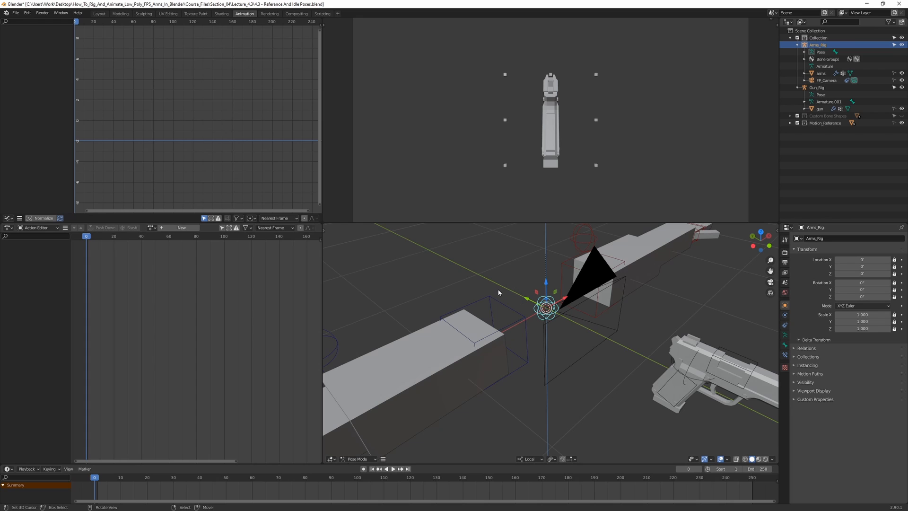
Insert location and rotation keyframes for the camera bone at frame 0.
{"action": "key", "text": "i"}
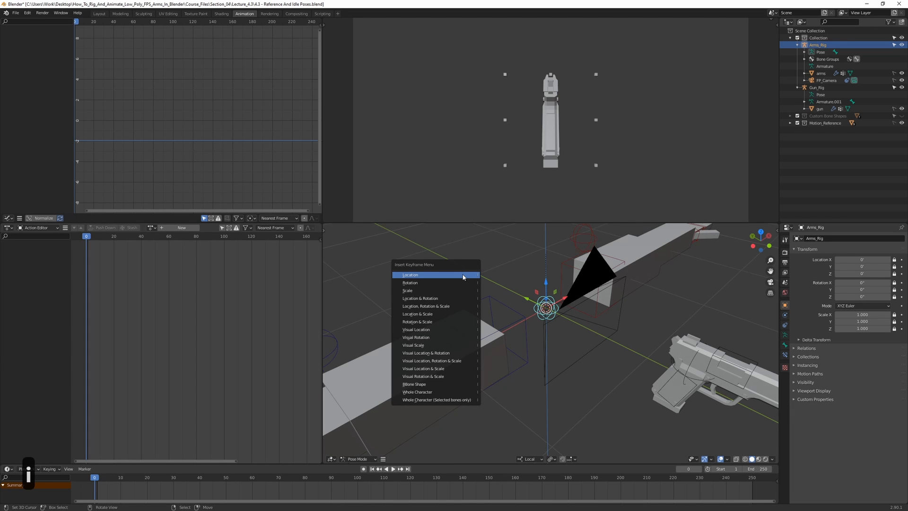
{"action": "left_click", "coordinate": [464, 276]}
{"action": "key", "text": "i"}
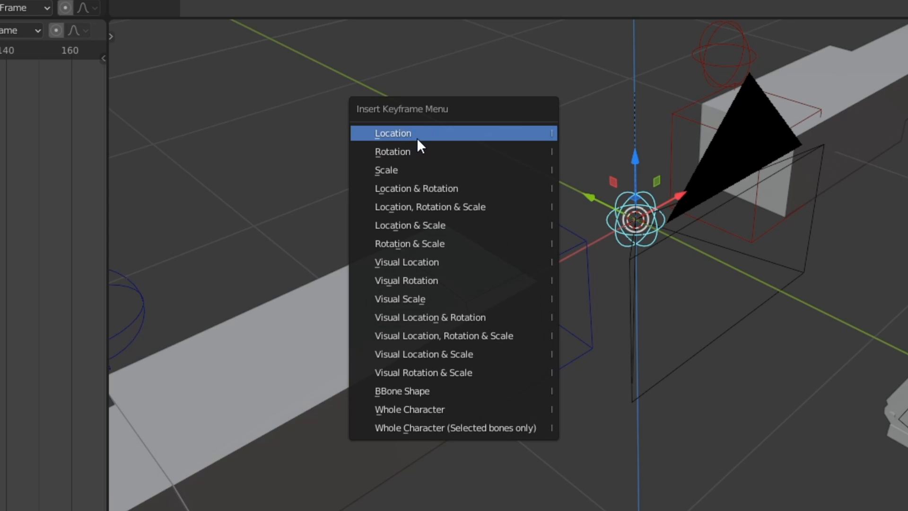
{"action": "left_click", "coordinate": [415, 133]}
{"action": "key", "text": "i"}
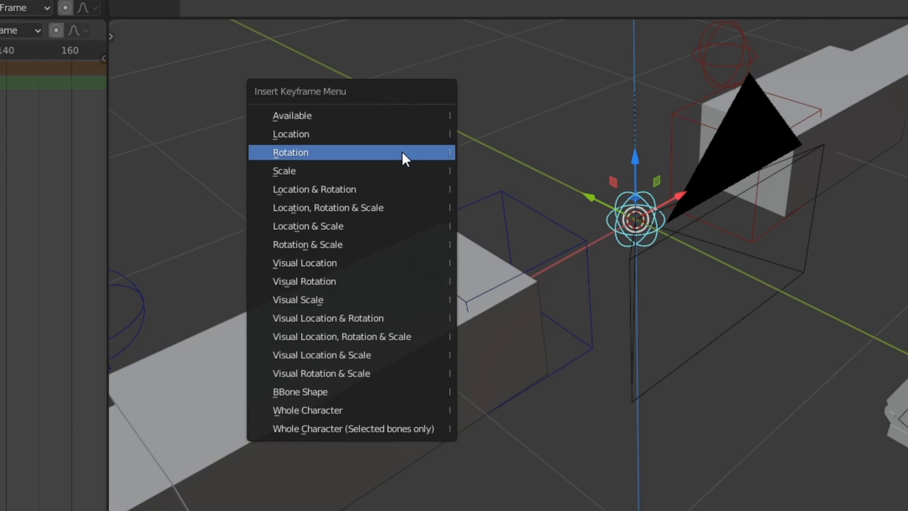
{"action": "left_click", "coordinate": [402, 151]}
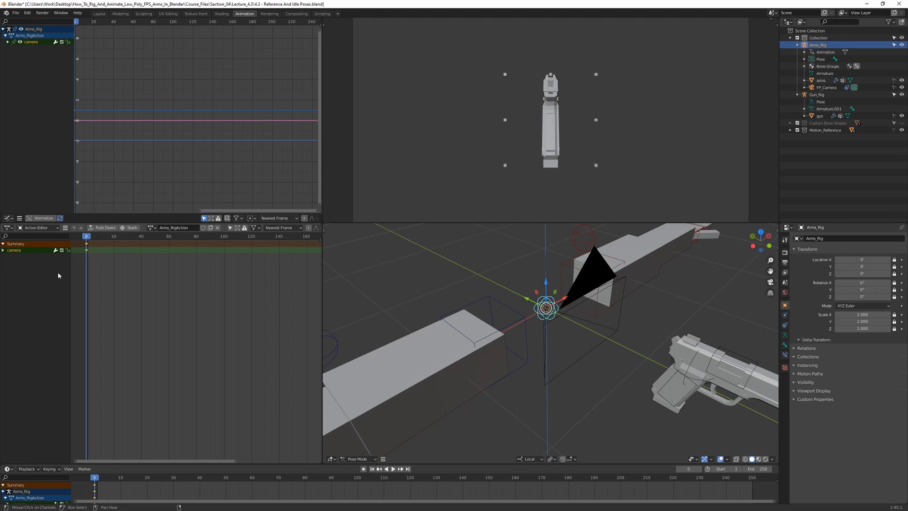
Inspect the camera bone's keyed location and rotation channels, scrub the frames and return to frame 0, and view its bone properties.
{"action": "left_click", "coordinate": [3, 250]}
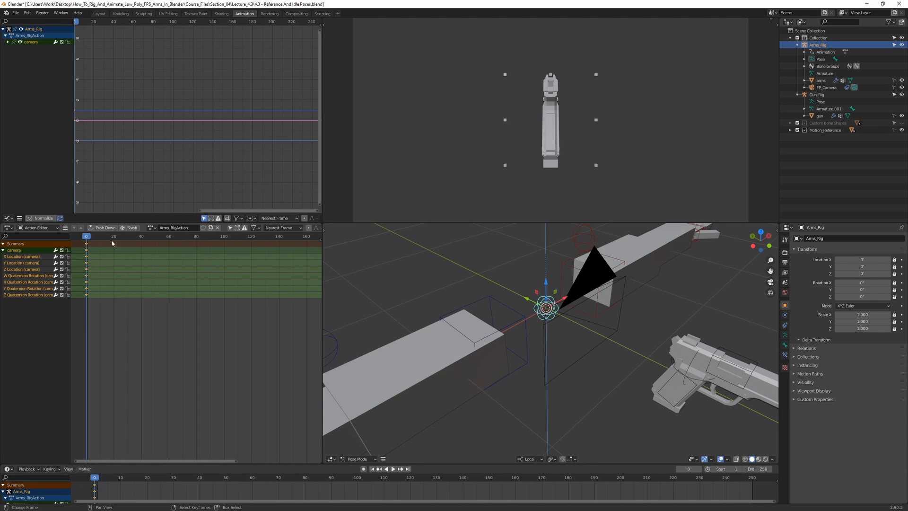
{"action": "left_click_drag", "start_coordinate": [87, 237], "coordinate": [105, 237]}
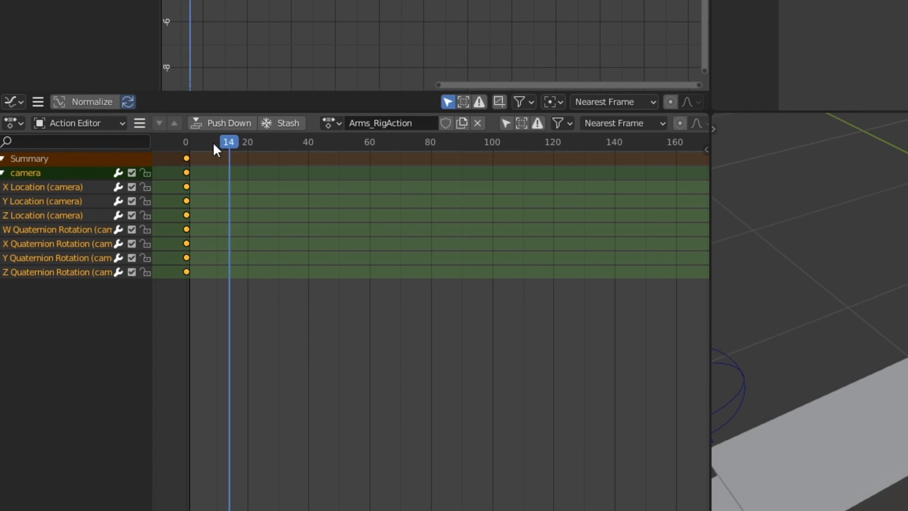
{"action": "left_click_drag", "start_coordinate": [215, 150], "coordinate": [186, 151]}
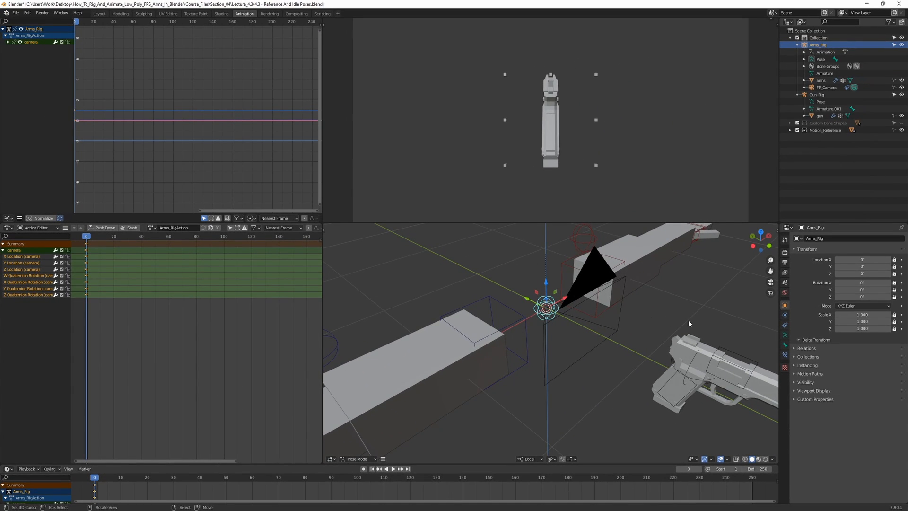
{"action": "left_click", "coordinate": [785, 345]}
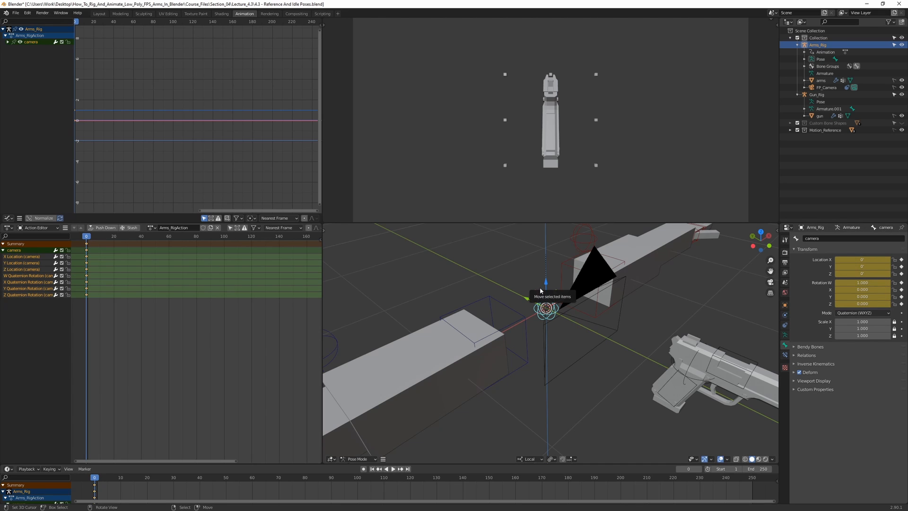
{"action": "left_click", "coordinate": [4, 251]}
Insert a location keyframe for the right upper arm control, Upper_Arm_Ctrl_R, at frame 0.
{"action": "middle_click_drag", "start_coordinate": [404, 325], "coordinate": [493, 278]}
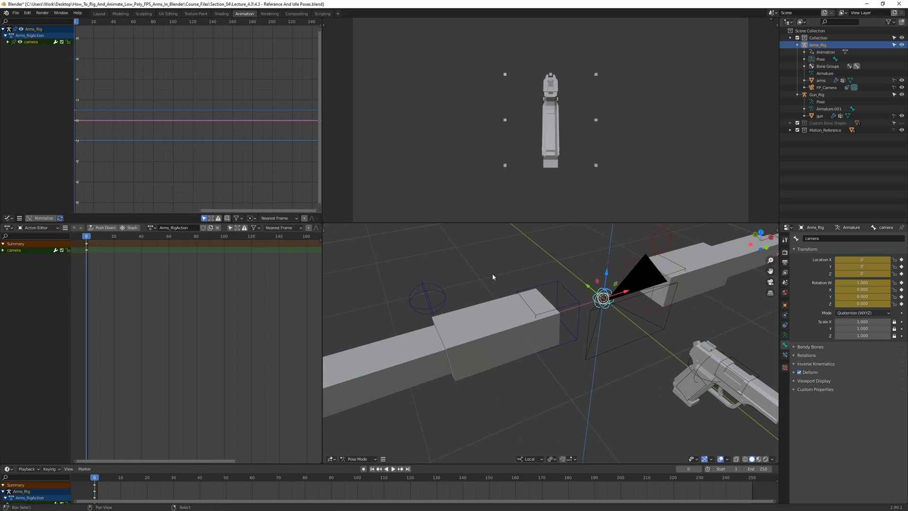
{"action": "left_click", "coordinate": [555, 284]}
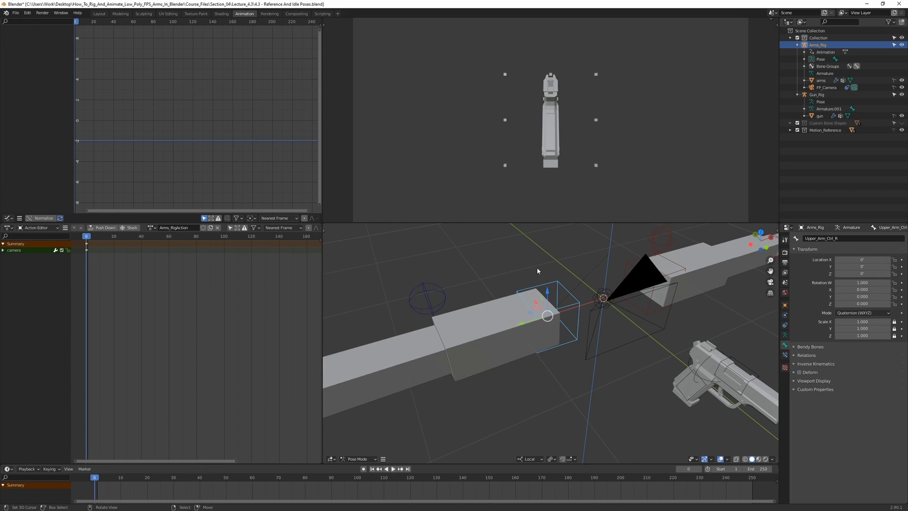
{"action": "key", "text": "i"}
{"action": "left_click", "coordinate": [533, 261]}
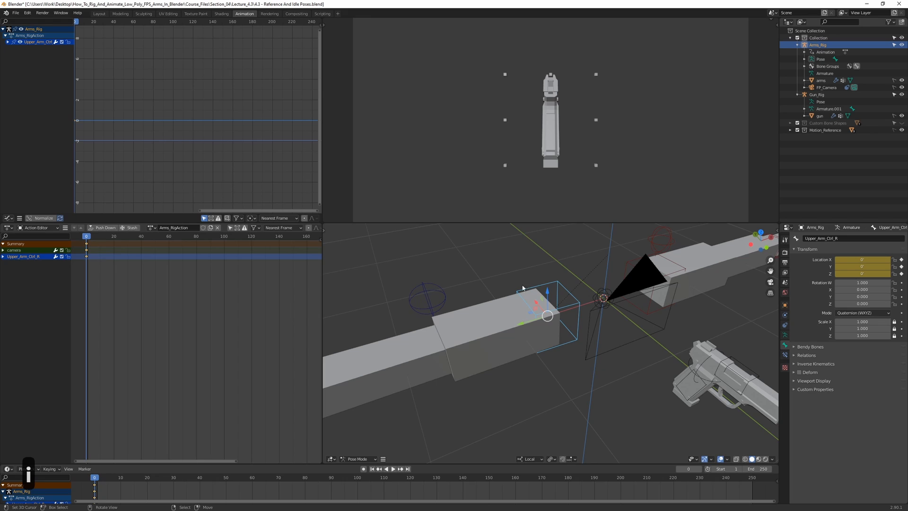
{"action": "key", "text": "i"}
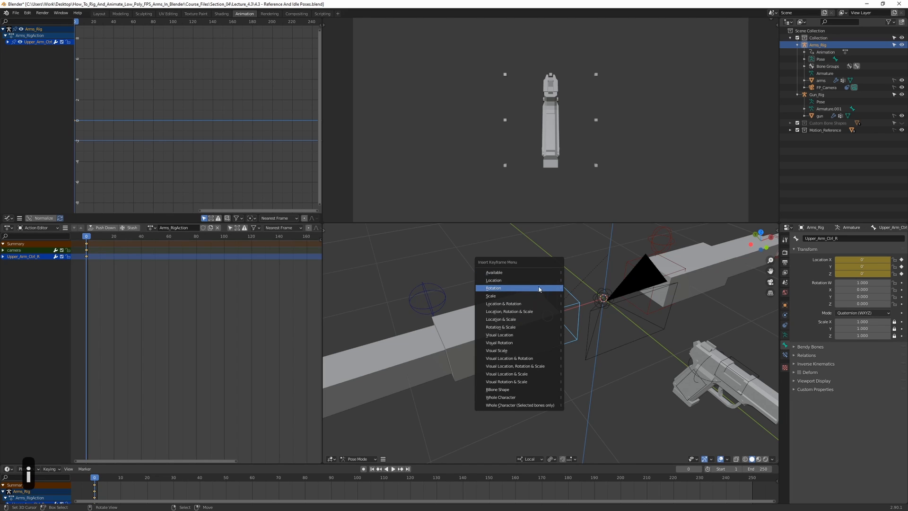
{"action": "mouse_move", "coordinate": [496, 277]}
{"action": "middle_mouse_down"}
{"action": "mouse_move", "coordinate": [450, 285]}
{"action": "mouse_move", "coordinate": [511, 275]}
{"action": "middle_mouse_up"}
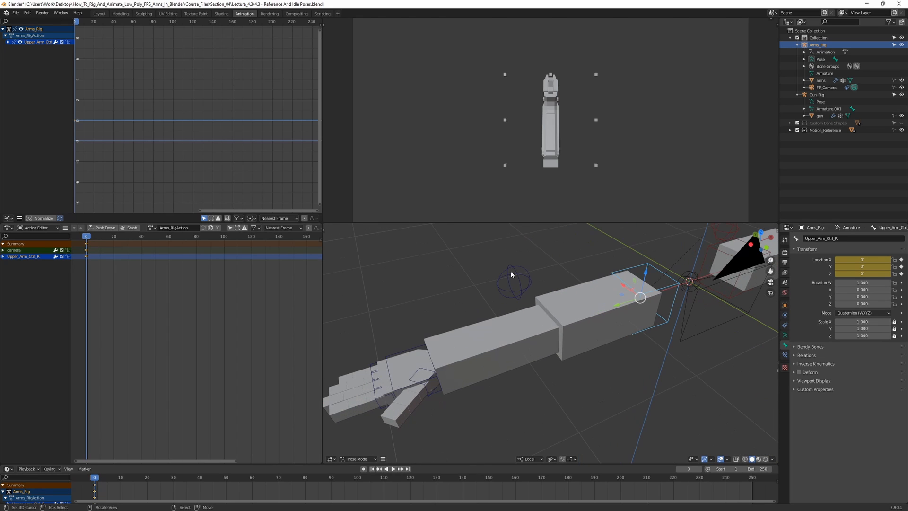
Insert a location keyframe for the right arm's pole target, Pole_Target_R, at frame 0.
{"action": "left_click", "coordinate": [509, 275]}
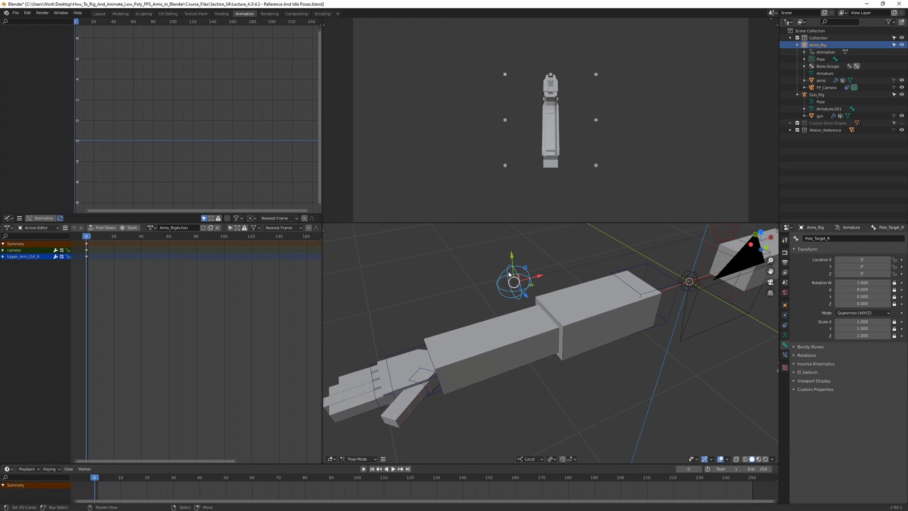
{"action": "key", "text": "i"}
{"action": "left_click", "coordinate": [509, 272]}
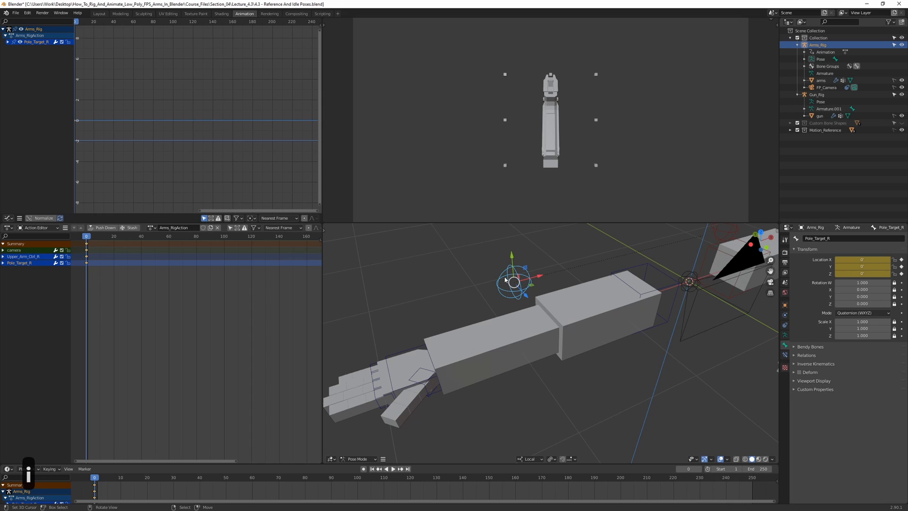
Insert location and rotation keyframes for the right hand control, Hand_Ctrl_R, at frame 0.
{"action": "left_click", "coordinate": [417, 350]}
{"action": "middle_click_drag", "start_coordinate": [414, 331], "coordinate": [465, 305]}
{"action": "key", "text": "i"}
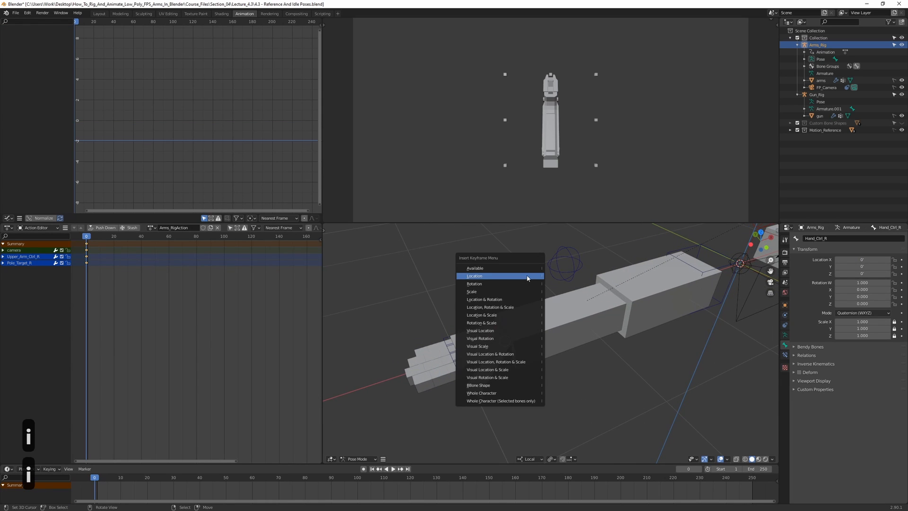
{"action": "left_click", "coordinate": [528, 276]}
{"action": "key", "text": "i"}
{"action": "left_click", "coordinate": [526, 284]}
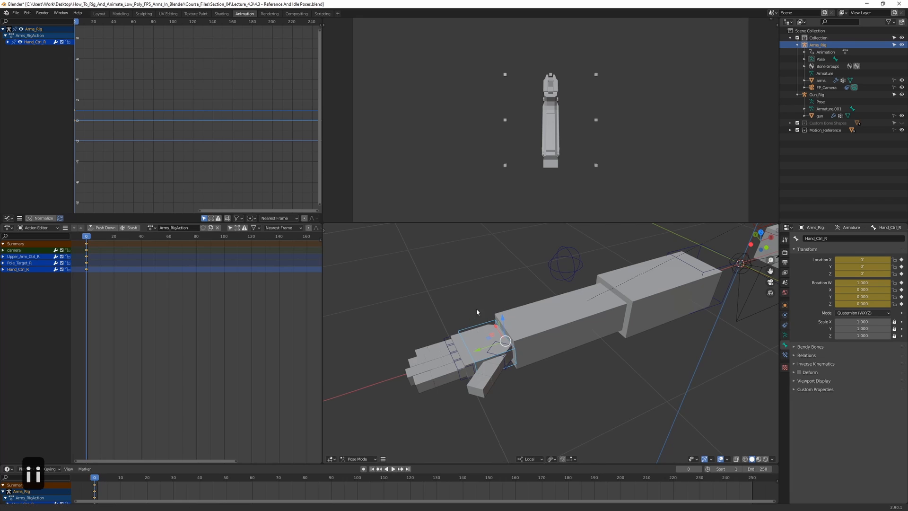
Select the right hand's four finger controls and thumb control and insert rotation keyframes for them at frame 0.
{"action": "middle_click_drag", "start_coordinate": [473, 311], "coordinate": [491, 289], "text": "shift"}
{"action": "scroll", "coordinate": [491, 290], "scroll_direction": "up", "scroll_amount": 3}
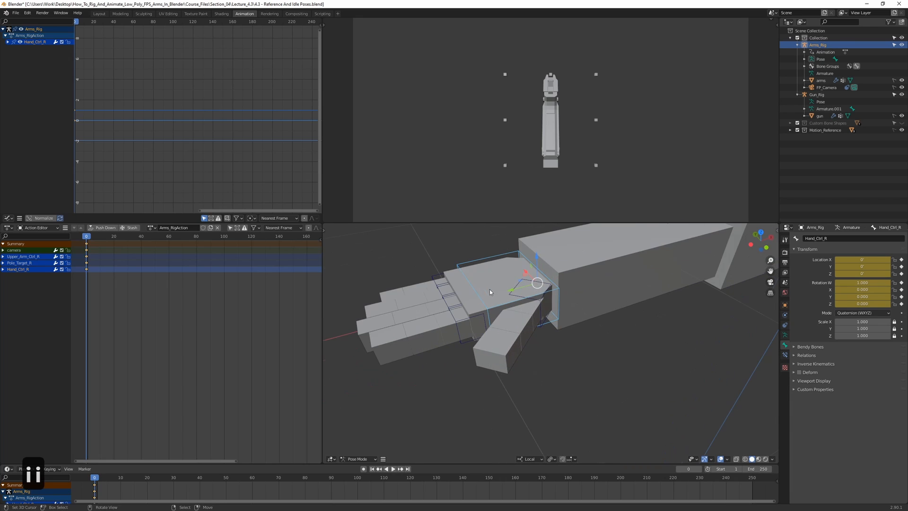
{"action": "left_click", "coordinate": [434, 279]}
{"action": "left_click", "coordinate": [521, 297]}
{"action": "key", "text": "i"}
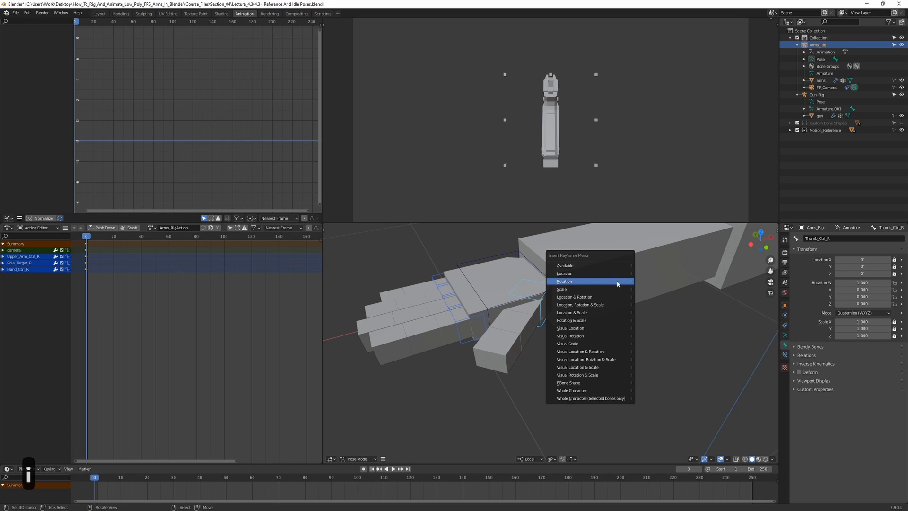
{"action": "left_click", "coordinate": [617, 284]}
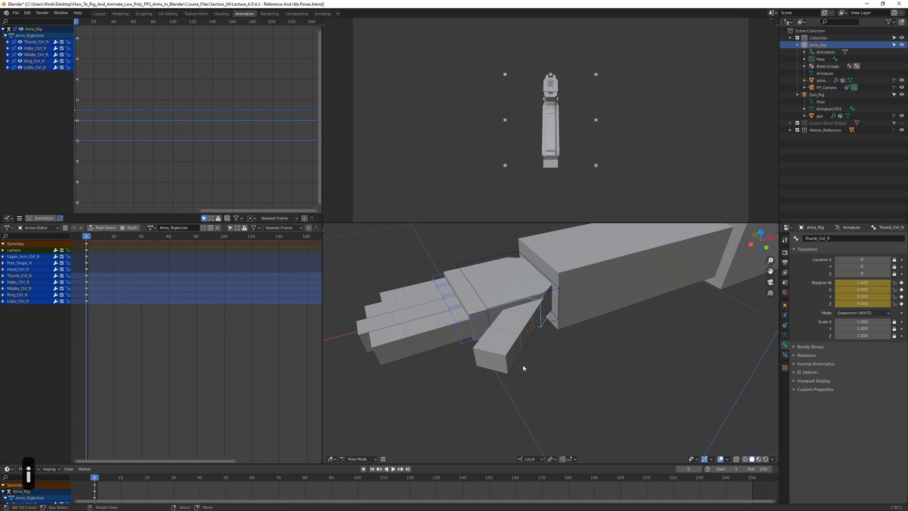
Insert a location keyframe for the left upper arm control, Upper_Arm_Ctrl_L, at frame 0.
{"action": "scroll", "coordinate": [584, 325], "scroll_direction": "down", "scroll_amount": 4}
{"action": "right_click", "coordinate": [590, 356]}
{"action": "scroll", "coordinate": [596, 354], "scroll_direction": "down", "scroll_amount": 4}
{"action": "middle_click_drag", "start_coordinate": [651, 336], "coordinate": [469, 328]}
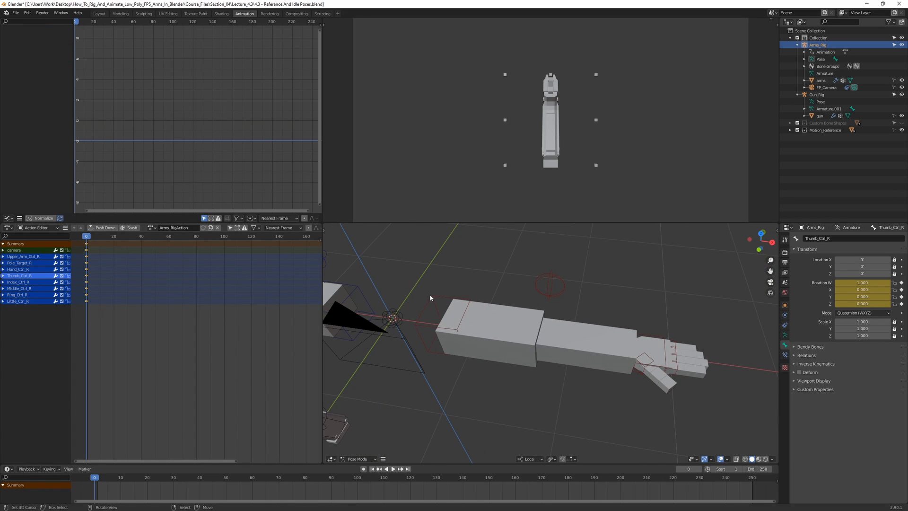
{"action": "left_click", "coordinate": [435, 308]}
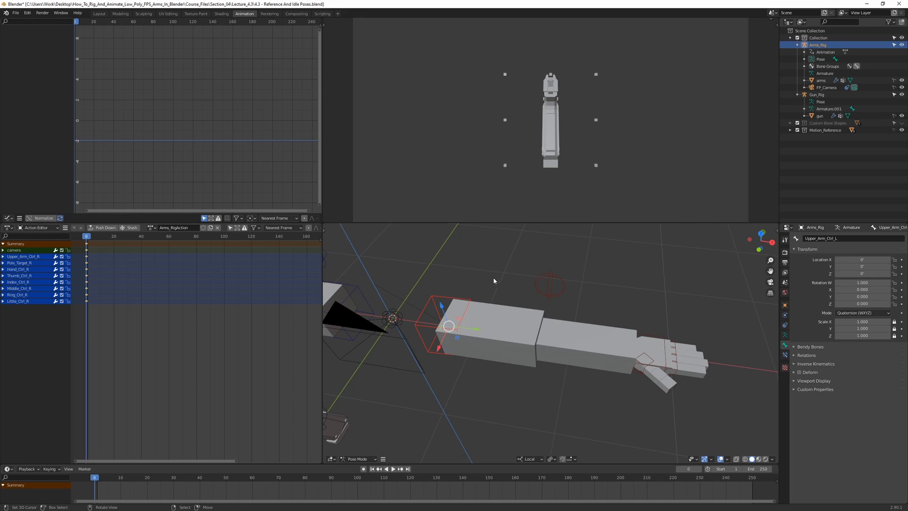
{"action": "key", "text": "i"}
{"action": "left_click", "coordinate": [510, 264]}
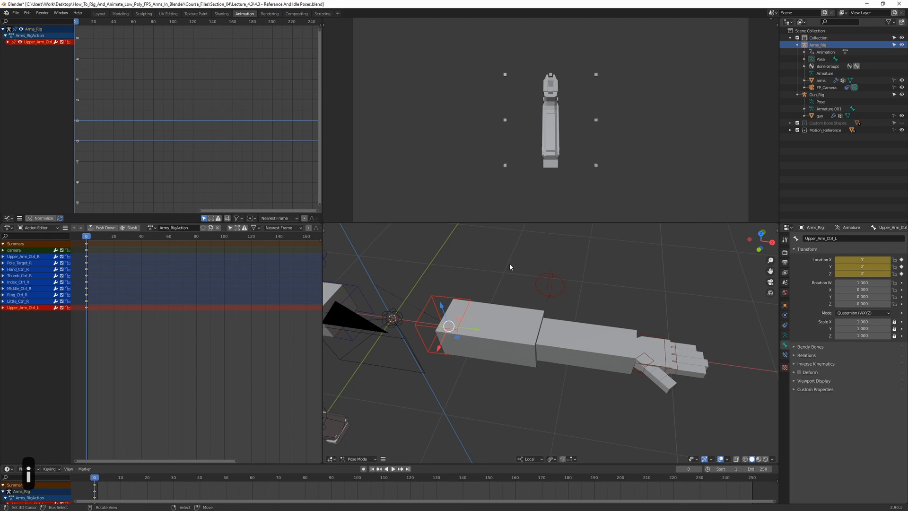
Insert location and rotation keyframes for the left arm's pole target, Pole_Target_L, at frame 0.
{"action": "left_click", "coordinate": [543, 282]}
{"action": "key", "text": "i"}
{"action": "left_click", "coordinate": [541, 276]}
{"action": "key", "text": "i"}
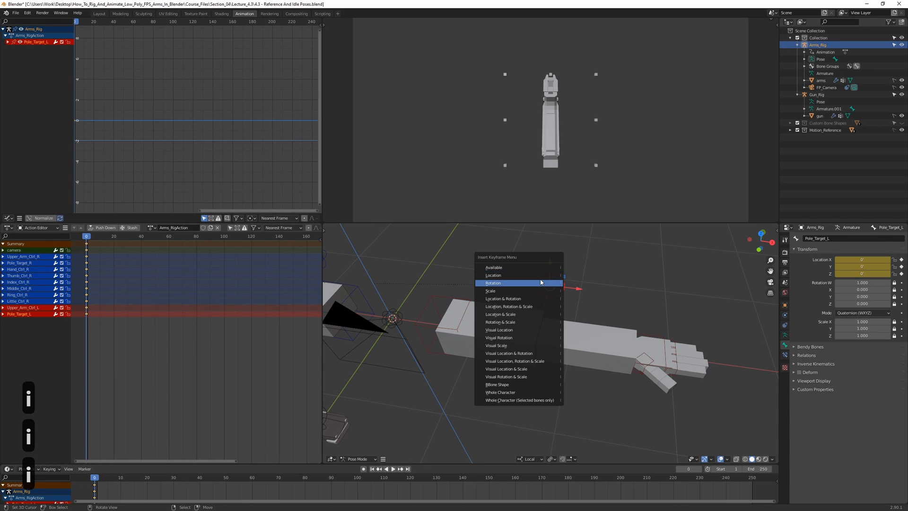
{"action": "left_click", "coordinate": [537, 283]}
Insert location and rotation keyframes for the left hand control, Hand_Ctrl_L, at frame 0.
{"action": "middle_click_drag", "start_coordinate": [563, 299], "coordinate": [535, 314]}
{"action": "scroll", "coordinate": [601, 307], "scroll_direction": "up", "scroll_amount": 4}
{"action": "right_click", "coordinate": [482, 271]}
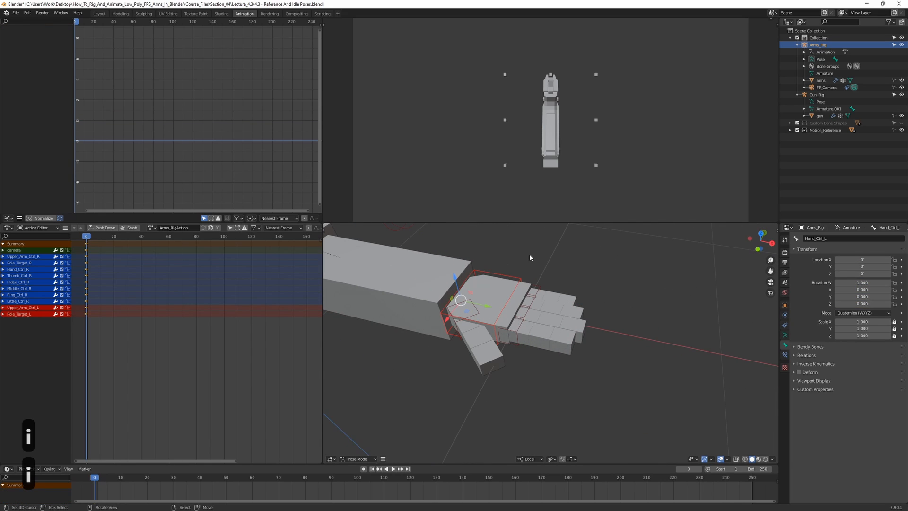
{"action": "key", "text": "i"}
{"action": "left_click", "coordinate": [521, 248]}
{"action": "key", "text": "i"}
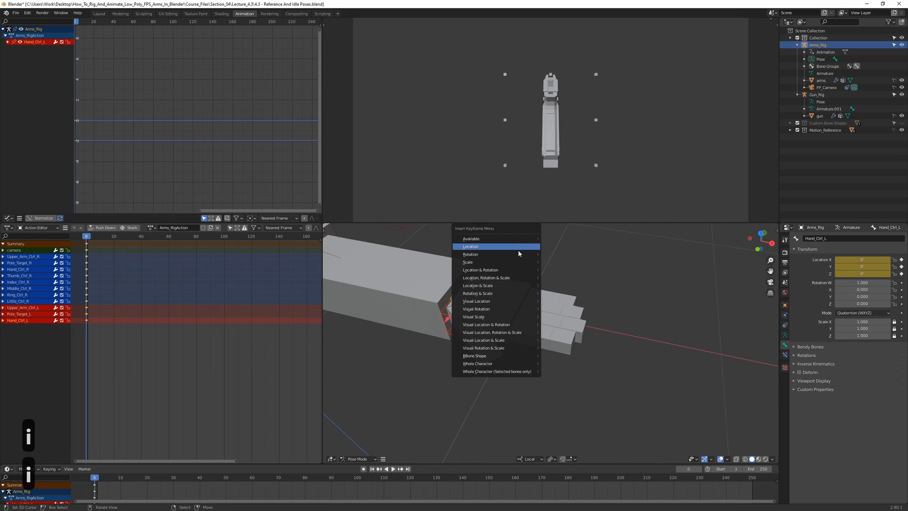
{"action": "left_click", "coordinate": [517, 254]}
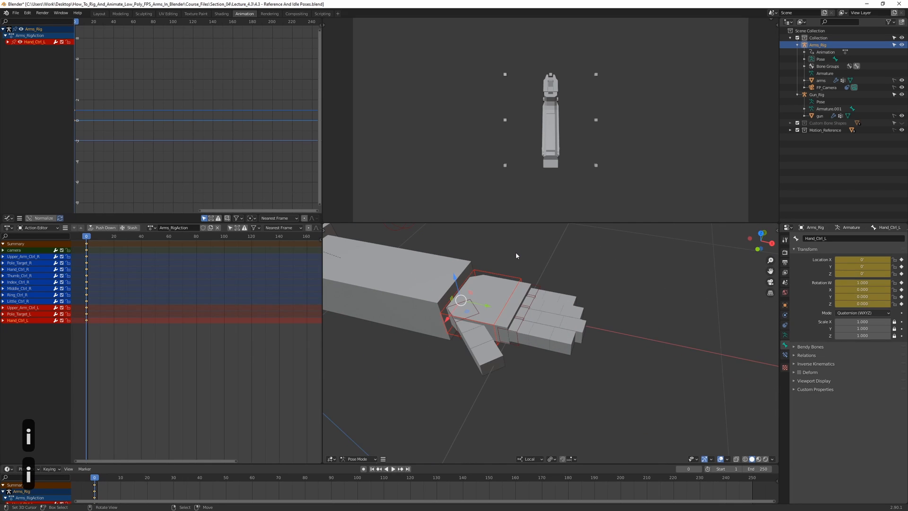
Select the left hand's thumb control and four finger controls and insert rotation keyframes for them at frame 0.
{"action": "right_click", "coordinate": [475, 311]}
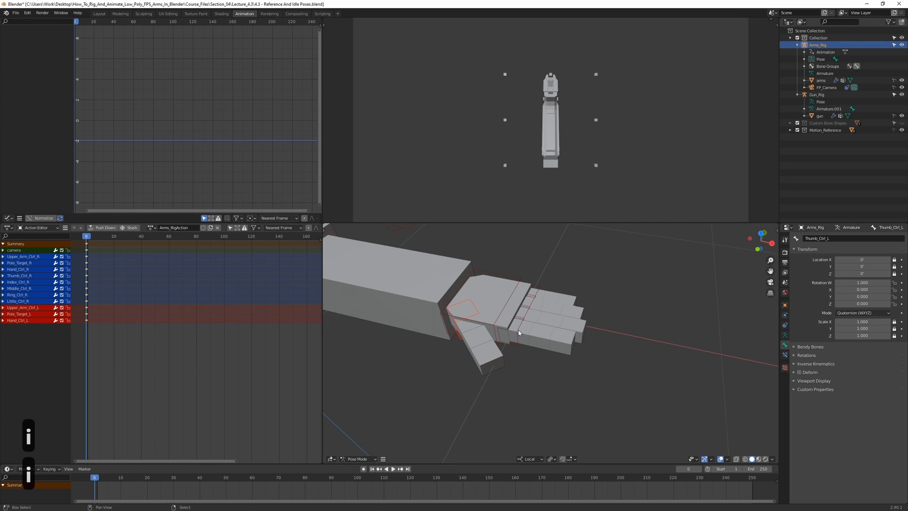
{"action": "right_click", "coordinate": [530, 303]}
{"action": "right_click", "coordinate": [534, 296], "text": "shift"}
{"action": "right_click", "coordinate": [538, 288], "text": "shift"}
{"action": "key", "text": "i"}
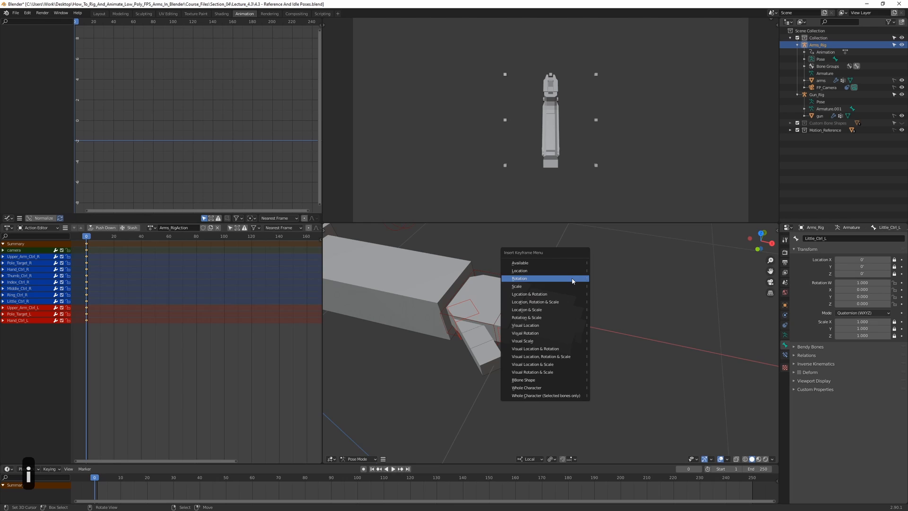
{"action": "left_click", "coordinate": [573, 279]}
{"action": "scroll", "coordinate": [548, 322], "scroll_direction": "down", "scroll_amount": 5}
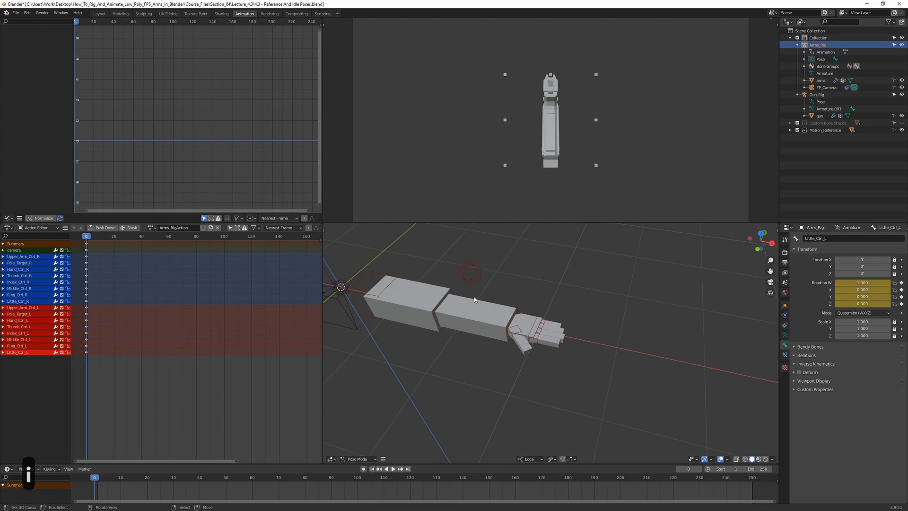
Inspect the keyed channels in the Action Editor, expanding and collapsing Hand_Ctrl_R to check its location and rotation keyframes.
{"action": "middle_click_drag", "start_coordinate": [547, 322], "coordinate": [549, 322], "text": "shift"}
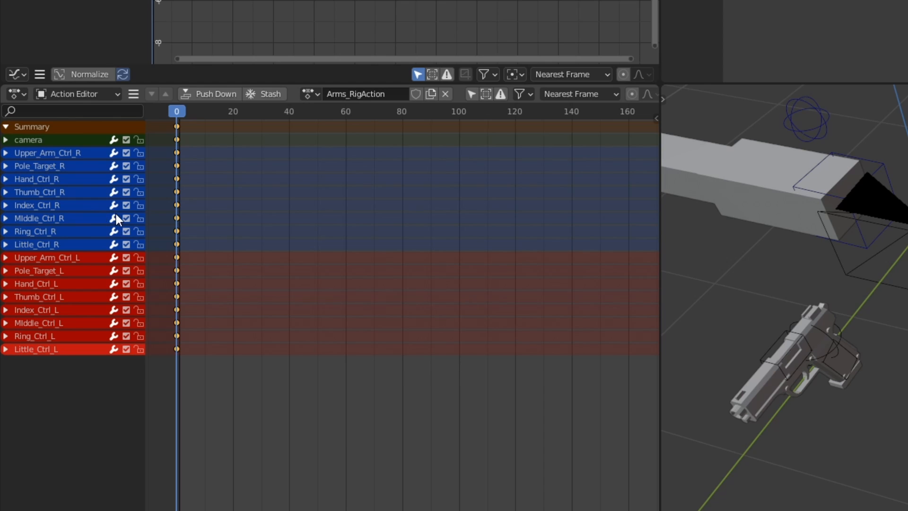
{"action": "middle_click_drag", "start_coordinate": [746, 294], "coordinate": [864, 317]}
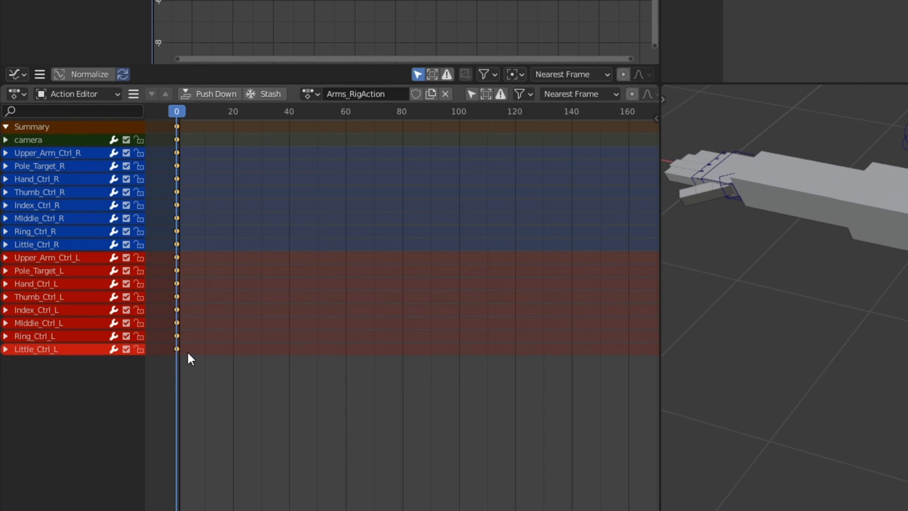
{"action": "left_click", "coordinate": [45, 258]}
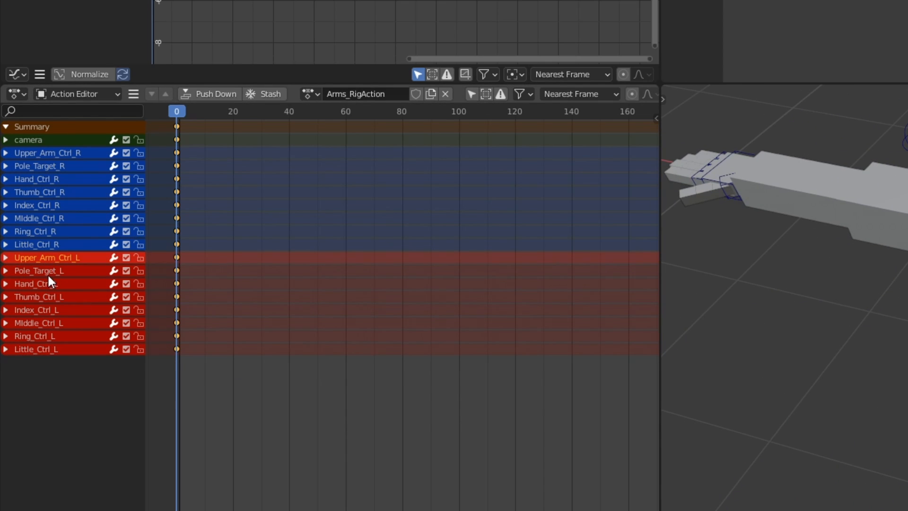
{"action": "left_click", "coordinate": [39, 179]}
{"action": "left_click", "coordinate": [6, 179]}
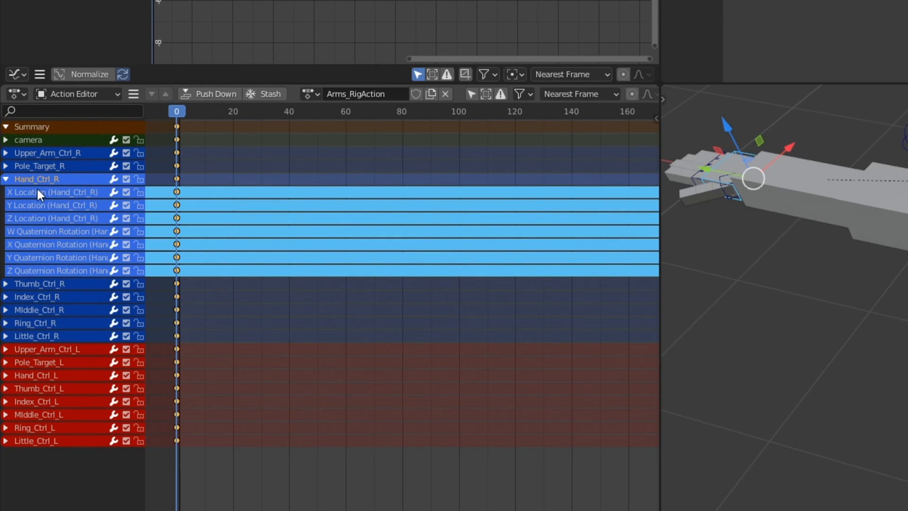
{"action": "left_click", "coordinate": [270, 232]}
{"action": "left_click", "coordinate": [5, 179]}
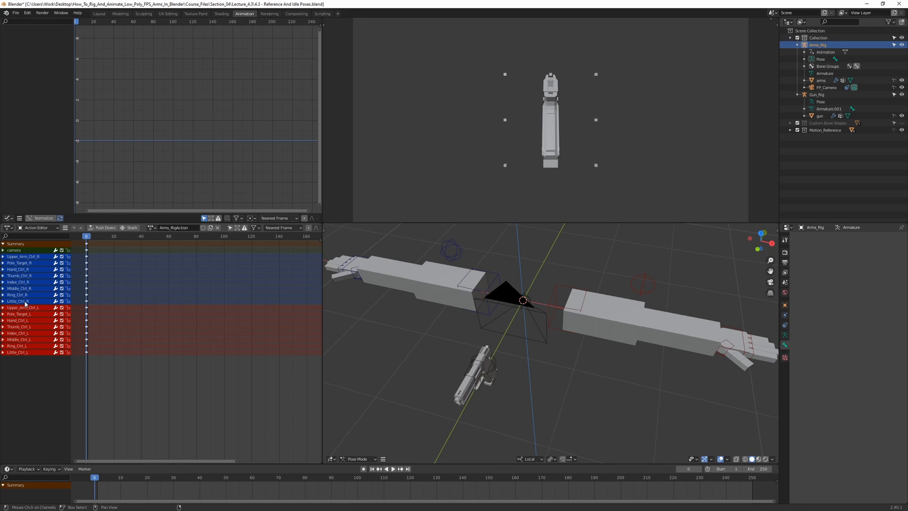
Select the right arm's pole target and compare the Graph Editor channels with the selected-only filter off and on.
{"action": "left_click", "coordinate": [452, 251]}
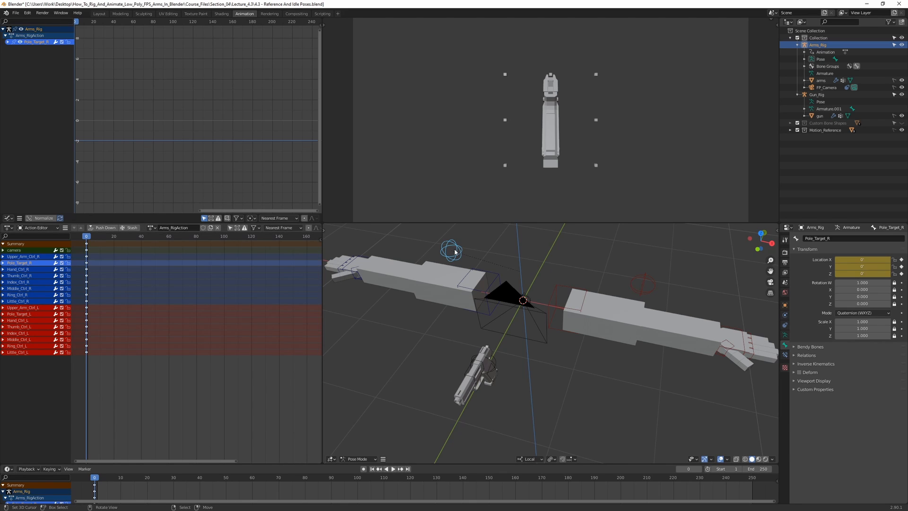
{"action": "left_click", "coordinate": [205, 219]}
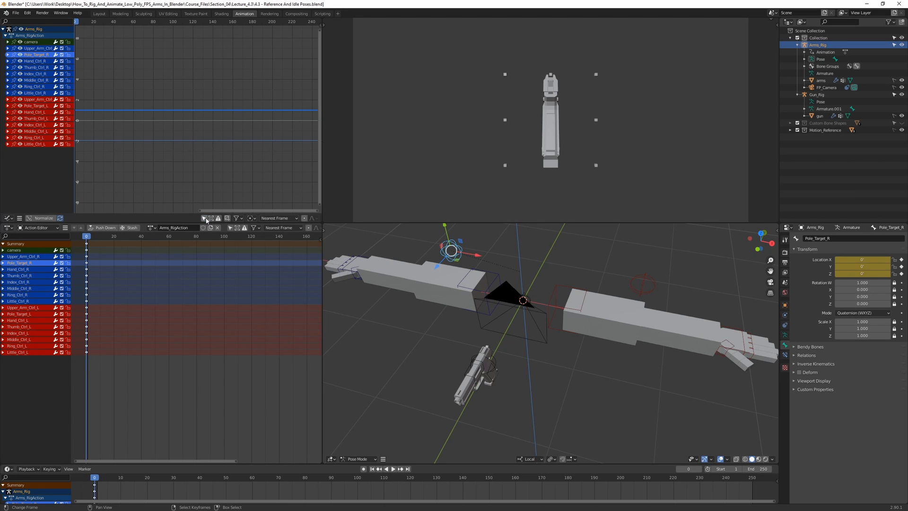
{"action": "left_click", "coordinate": [205, 218]}
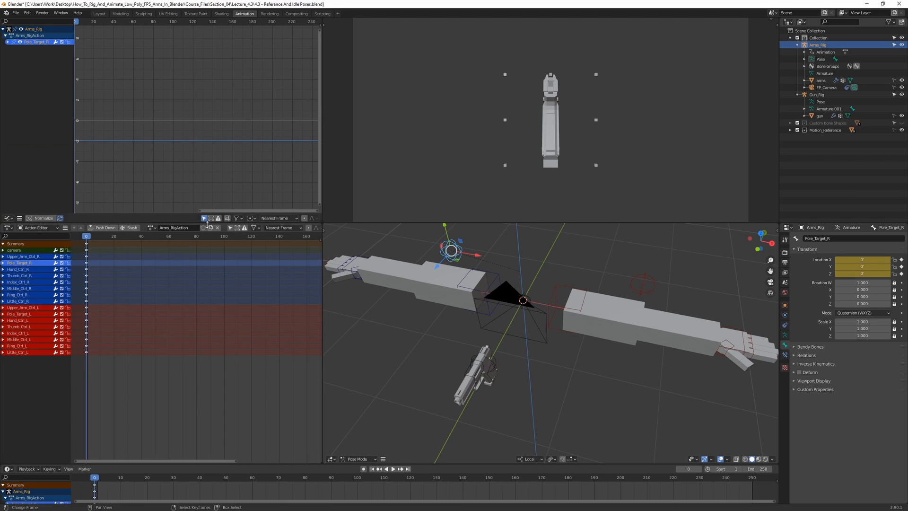
{"action": "left_click", "coordinate": [397, 331]}
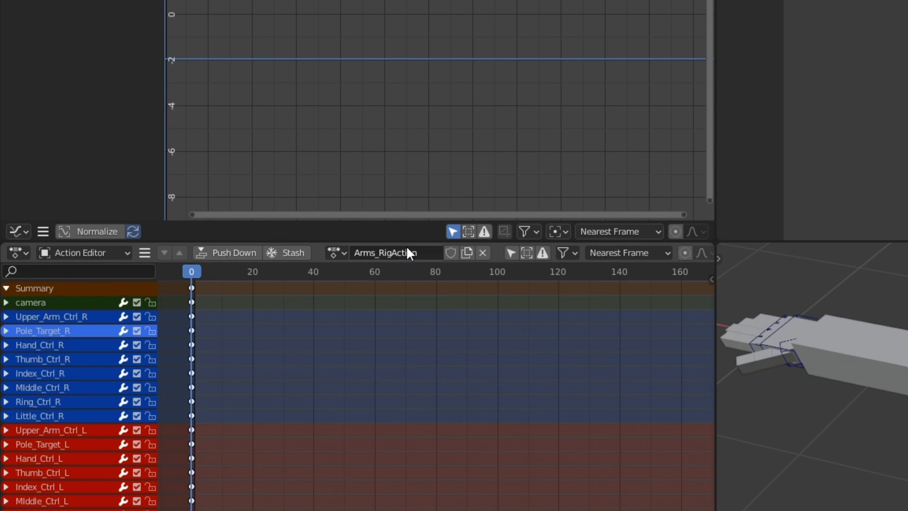
Check the list of stored actions available in the Action Editor.
{"action": "left_click", "coordinate": [333, 256]}
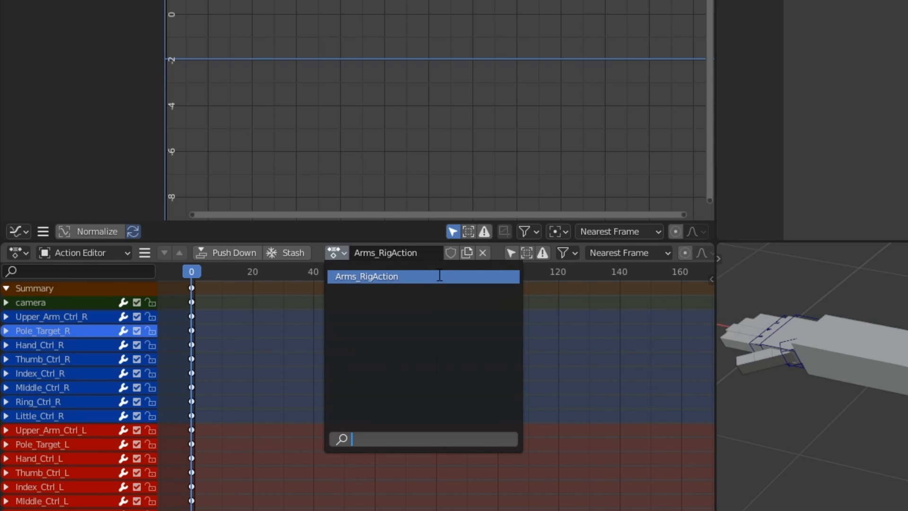
{"action": "left_click", "coordinate": [336, 254]}
{"action": "left_click", "coordinate": [273, 335]}
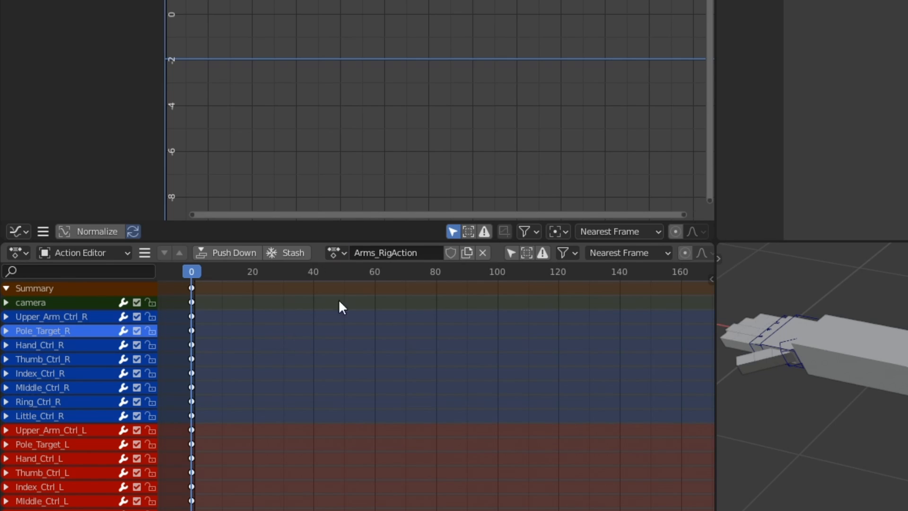
Rename the arms rig's action to FP_ref_pose.
{"action": "left_click", "coordinate": [422, 251]}
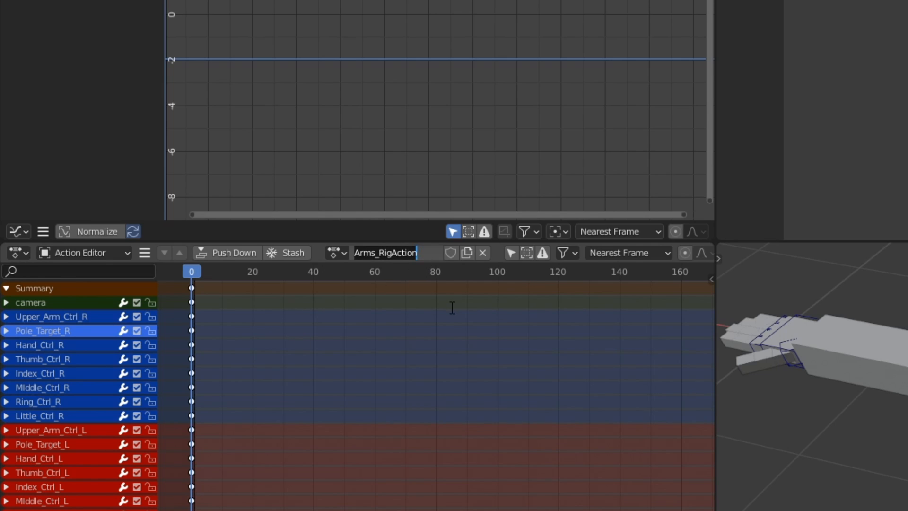
{"action": "type", "text": "FP"}
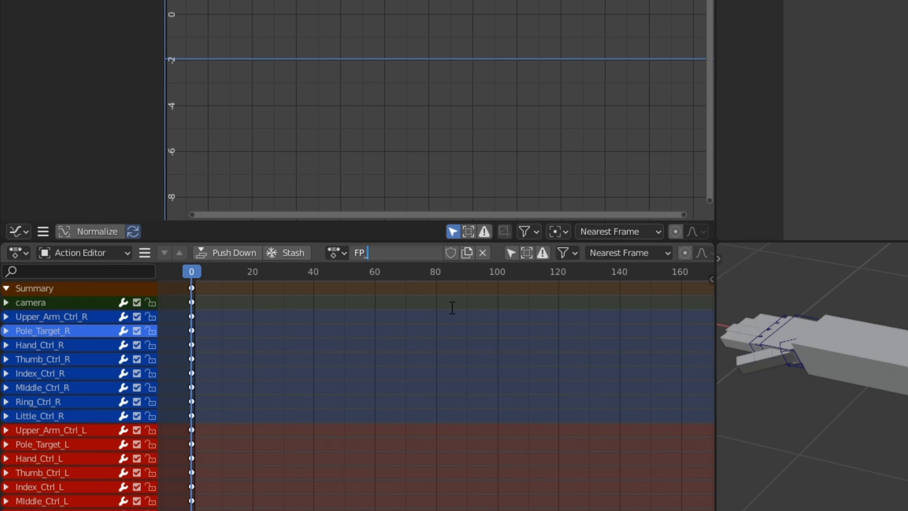
{"action": "type", "text": "_reference"}
{"action": "key", "text": "Return"}
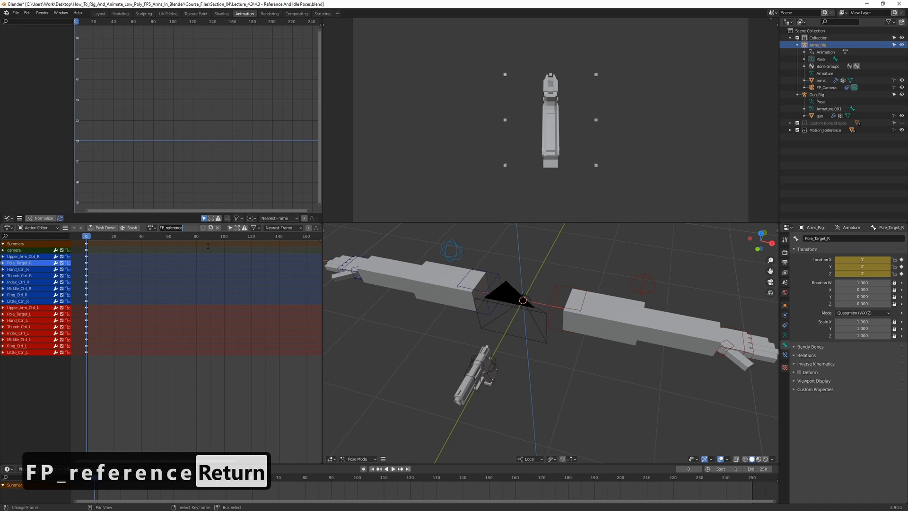
{"action": "type", "text": "FP_ref_pose"}
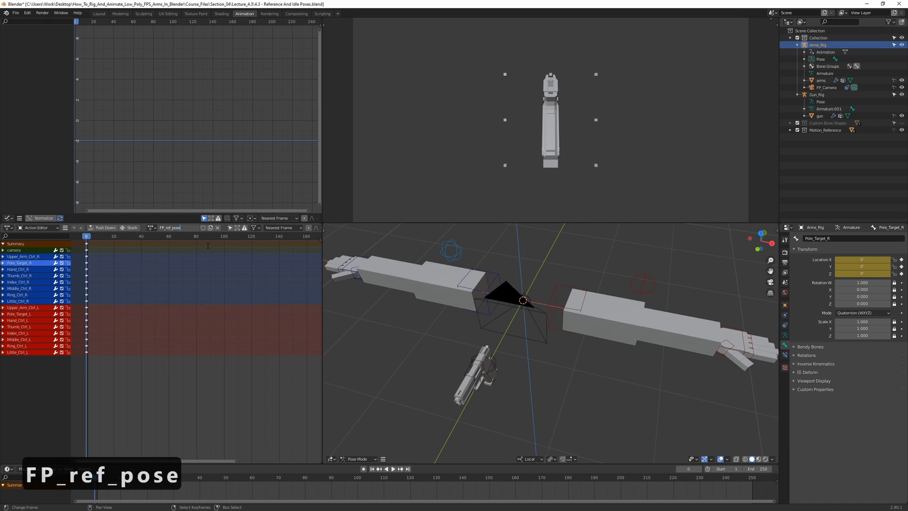
{"action": "key", "text": "Return"}
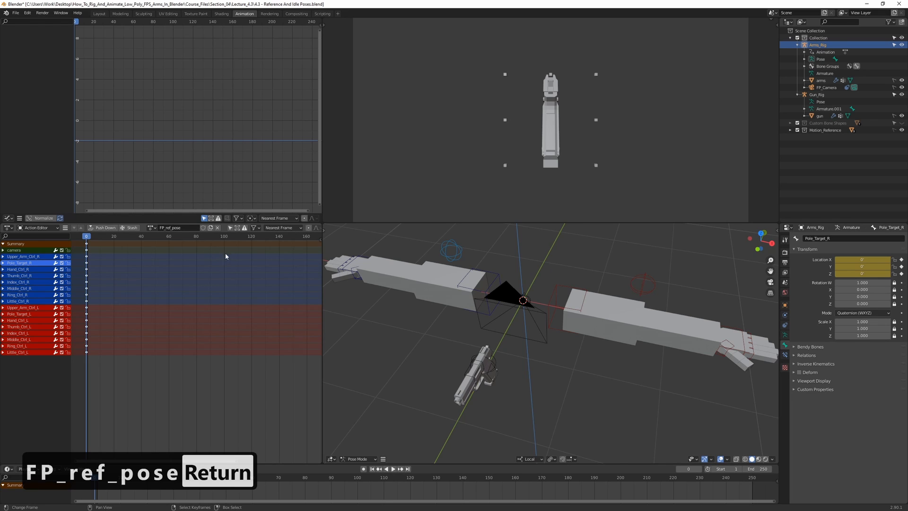
Protect the FP_ref_pose action with a fake user and save the file.
{"action": "middle_click_drag", "start_coordinate": [481, 296], "coordinate": [486, 268]}
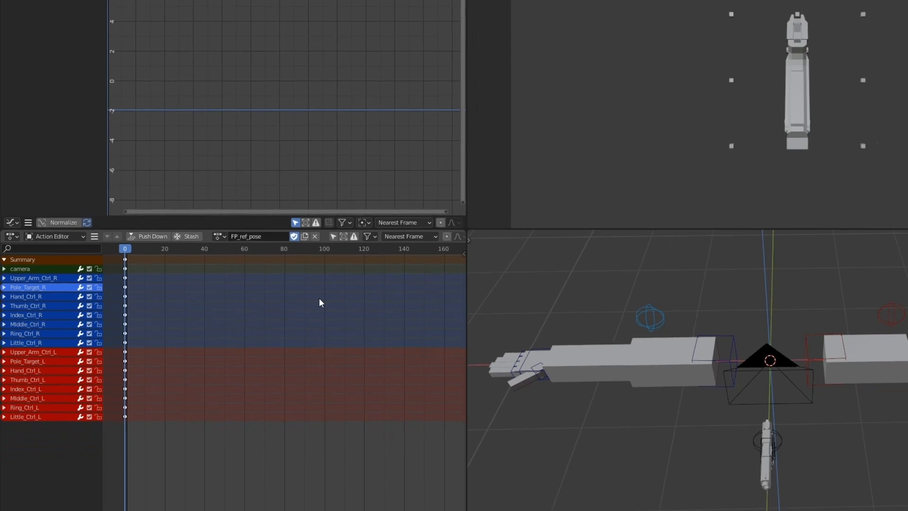
{"action": "key", "text": "ctrl+s"}
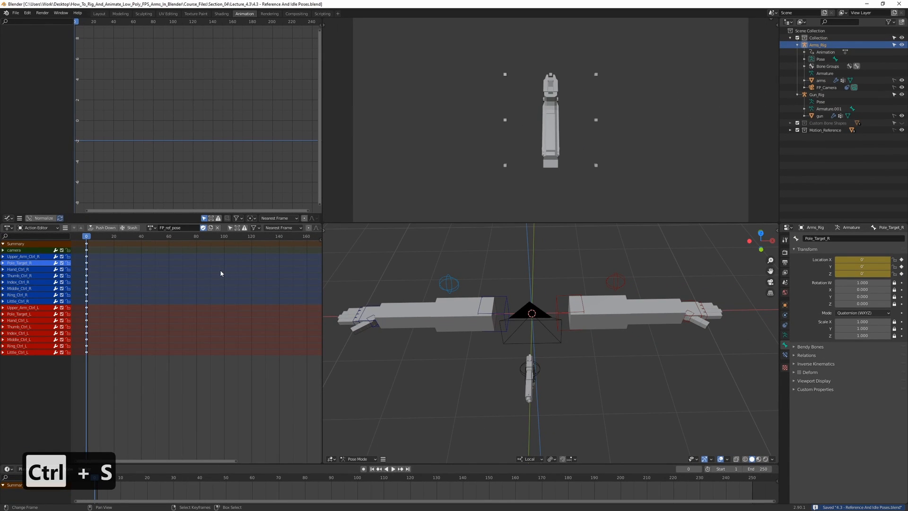
Leave Pose Mode on the arms rig, select Gun_Rig, and enter Pose Mode on it.
{"action": "middle_click_drag", "start_coordinate": [457, 364], "coordinate": [555, 327]}
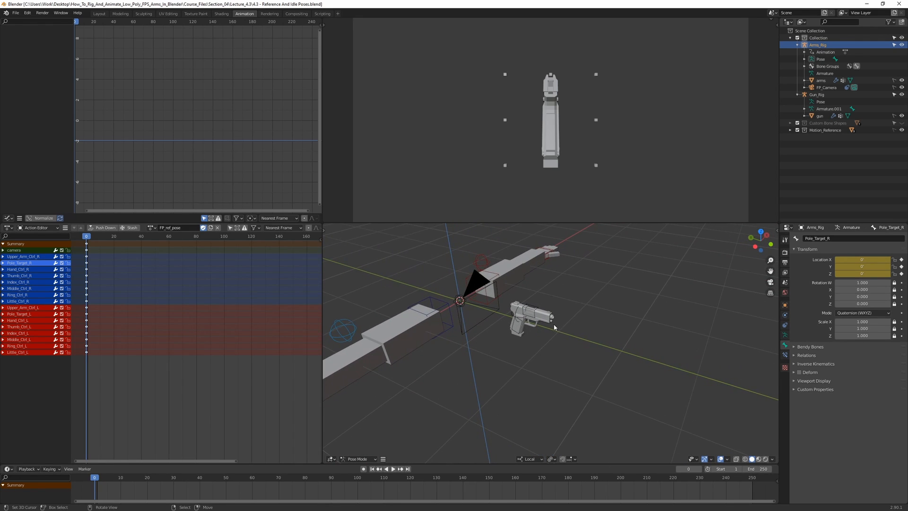
{"action": "scroll", "coordinate": [555, 328], "scroll_direction": "up", "scroll_amount": 4}
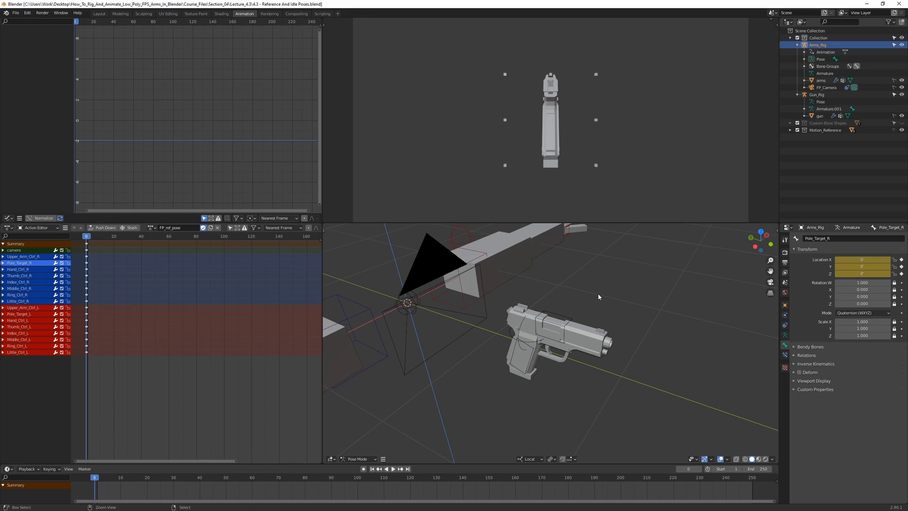
{"action": "key", "text": "ctrl+Tab"}
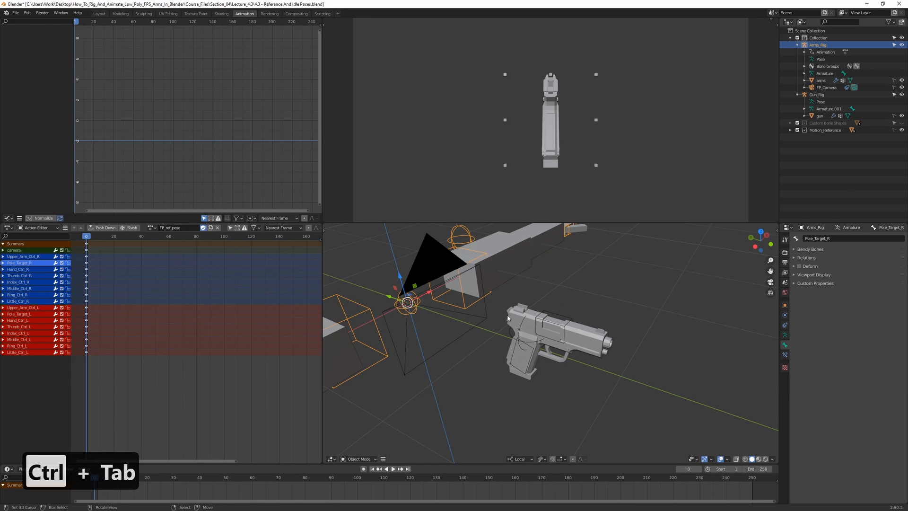
{"action": "left_click", "coordinate": [559, 317]}
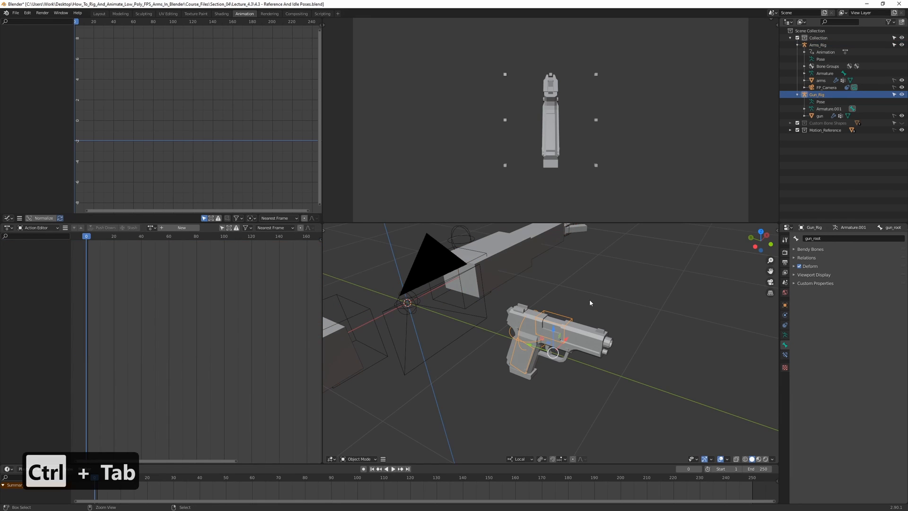
{"action": "key", "text": "ctrl+Tab"}
{"action": "left_click", "coordinate": [590, 301]}
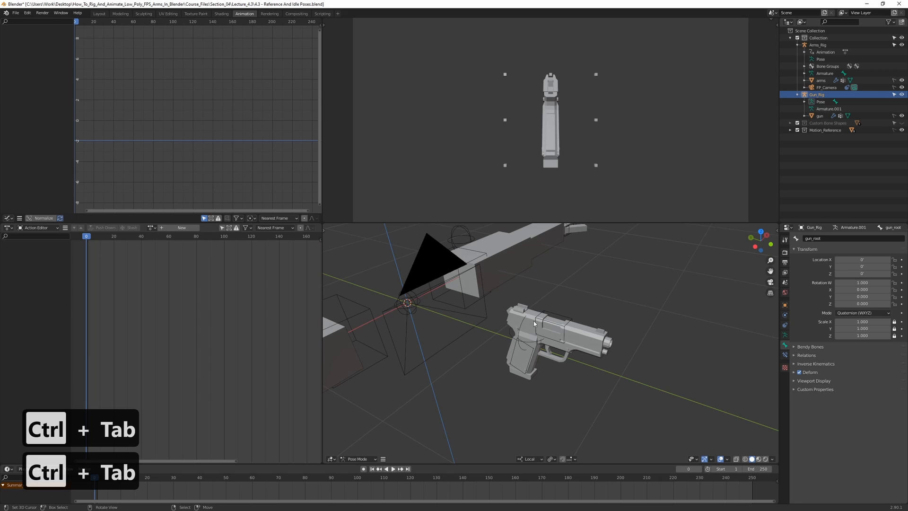
Insert location and rotation keyframes for the gun's root bone, gun_root, at frame 0.
{"action": "left_click", "coordinate": [522, 323]}
{"action": "scroll", "coordinate": [550, 332], "scroll_direction": "up", "scroll_amount": 2}
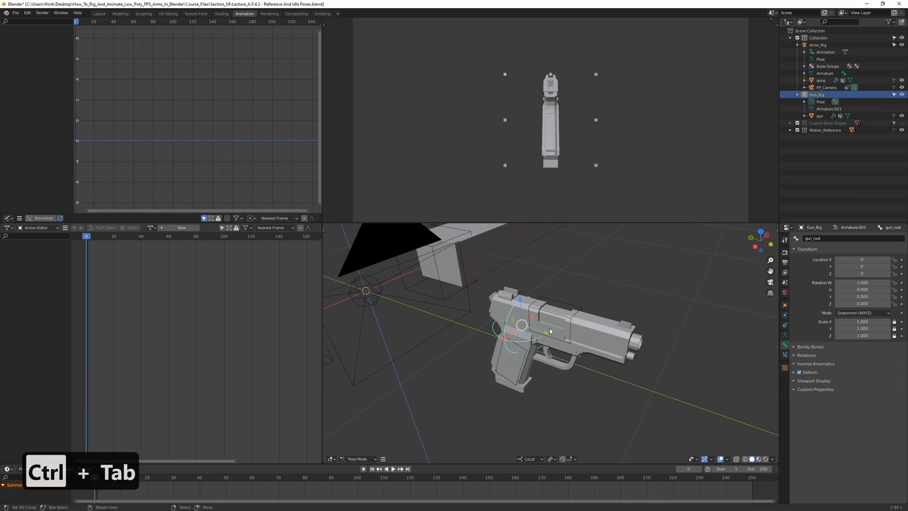
{"action": "key", "text": "Delete"}
{"action": "scroll", "coordinate": [568, 318], "scroll_direction": "down", "scroll_amount": 4}
{"action": "middle_click_drag", "start_coordinate": [682, 372], "coordinate": [576, 329]}
{"action": "key", "text": "i"}
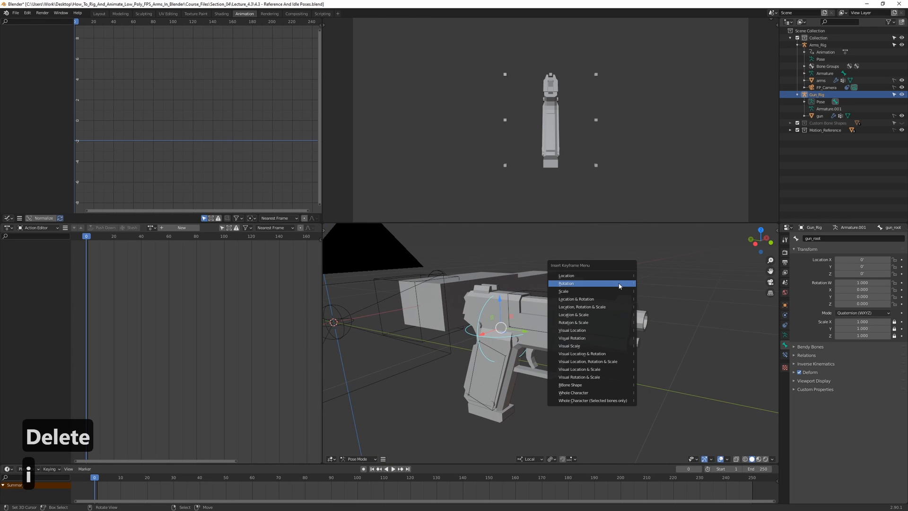
{"action": "left_click", "coordinate": [615, 276]}
{"action": "key", "text": "i"}
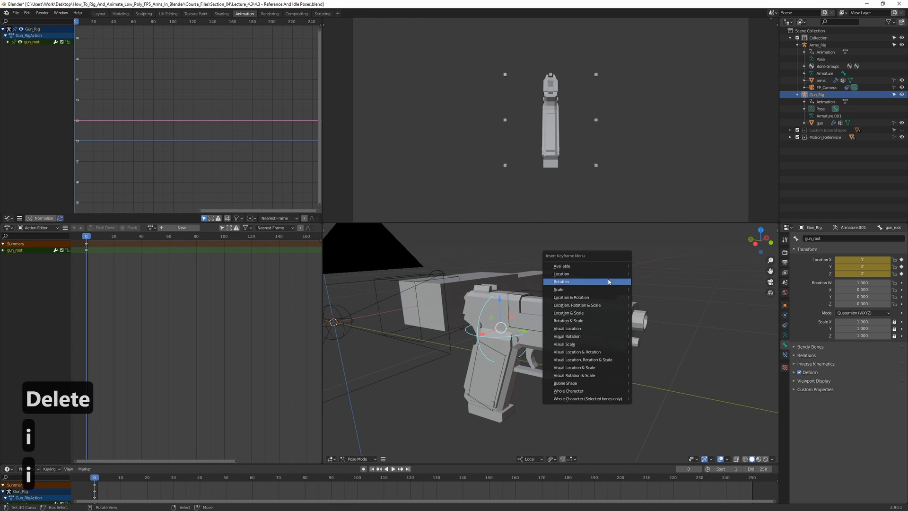
{"action": "left_click", "coordinate": [609, 281]}
{"action": "middle_click_drag", "start_coordinate": [568, 296], "coordinate": [562, 302]}
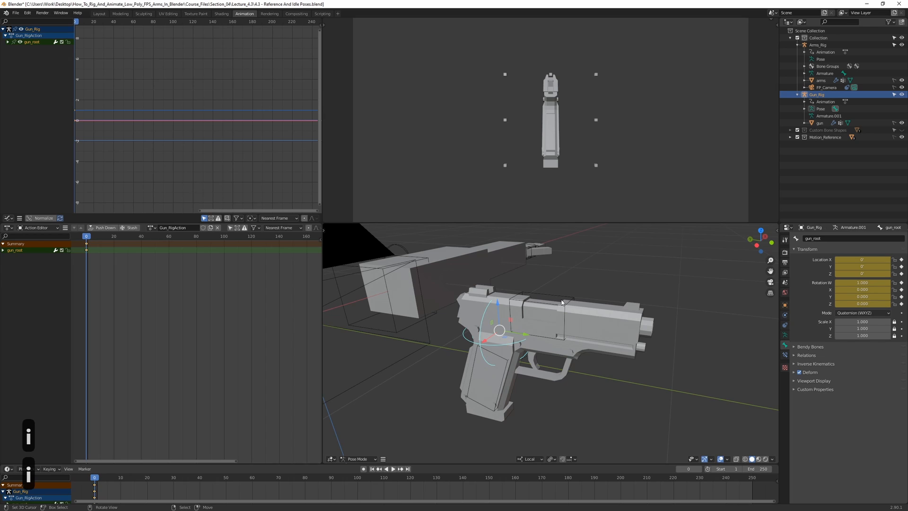
Insert a location keyframe for the gun's slide bone at frame 0.
{"action": "left_click", "coordinate": [553, 297]}
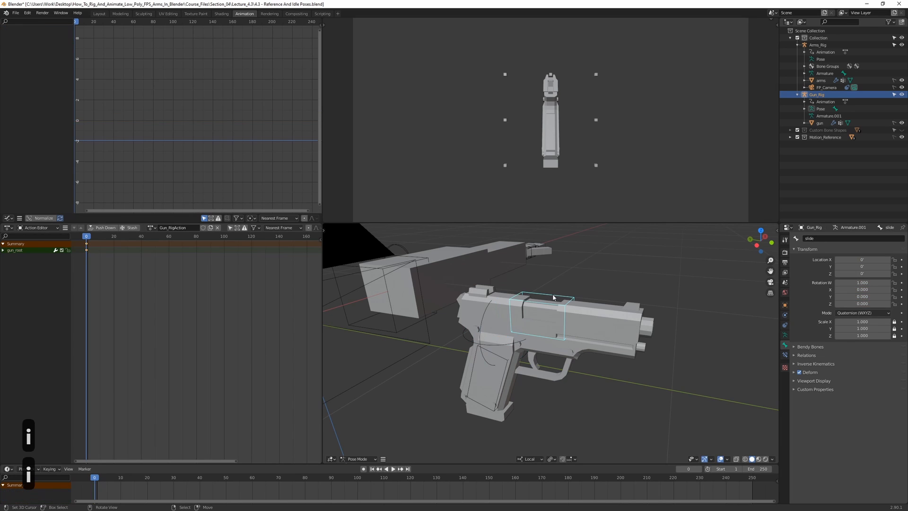
{"action": "key", "text": "i"}
{"action": "left_click", "coordinate": [606, 276]}
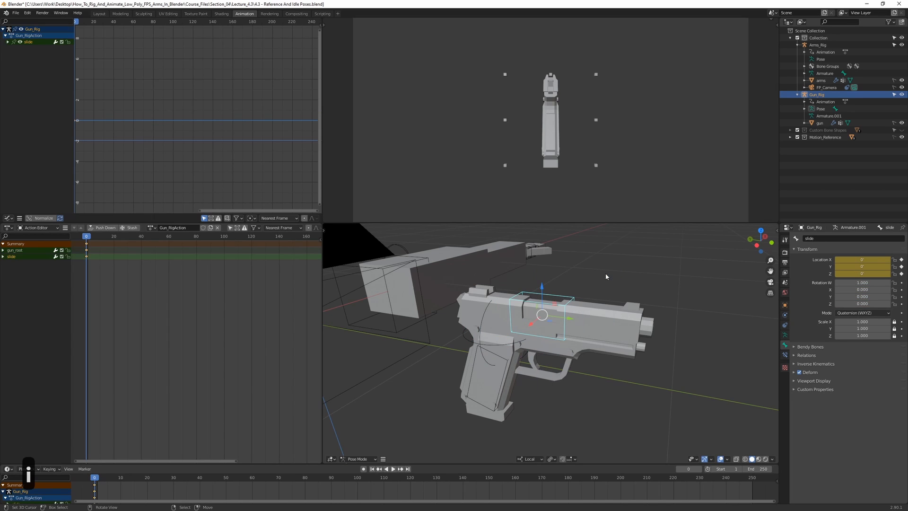
Insert location and rotation keyframes for the gun's mag bone at frame 0.
{"action": "left_click", "coordinate": [499, 357]}
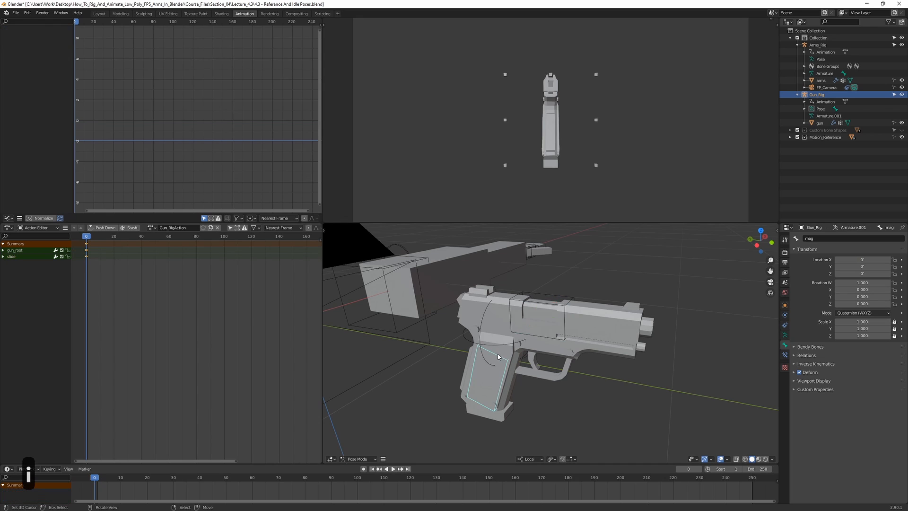
{"action": "key", "text": "i"}
{"action": "left_click", "coordinate": [557, 336]}
{"action": "key", "text": "i"}
{"action": "left_click", "coordinate": [556, 344]}
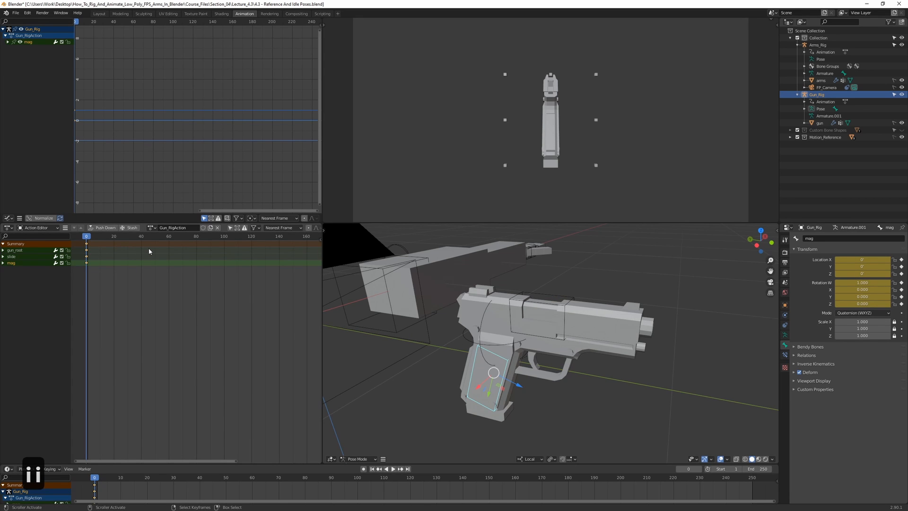
Rename the gun rig's action WEP_ref_pose and protect it with a fake user.
{"action": "left_click", "coordinate": [150, 227]}
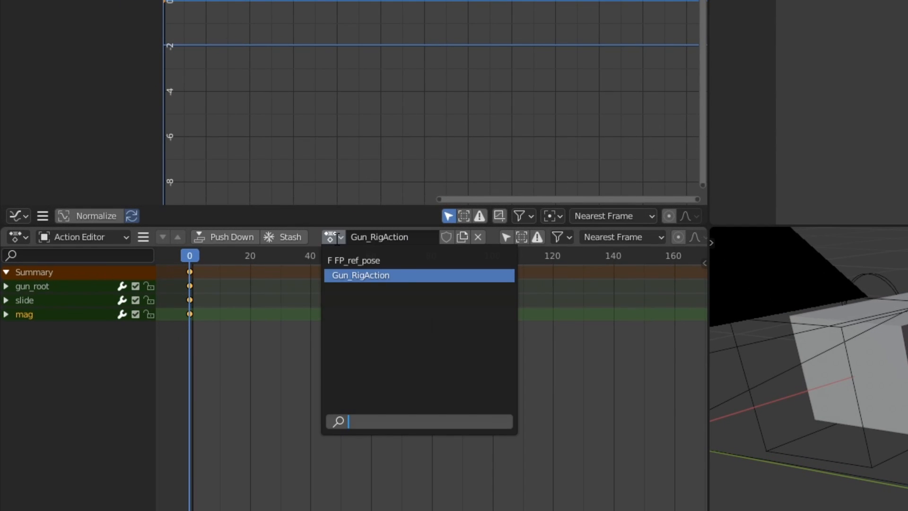
{"action": "left_click", "coordinate": [336, 238]}
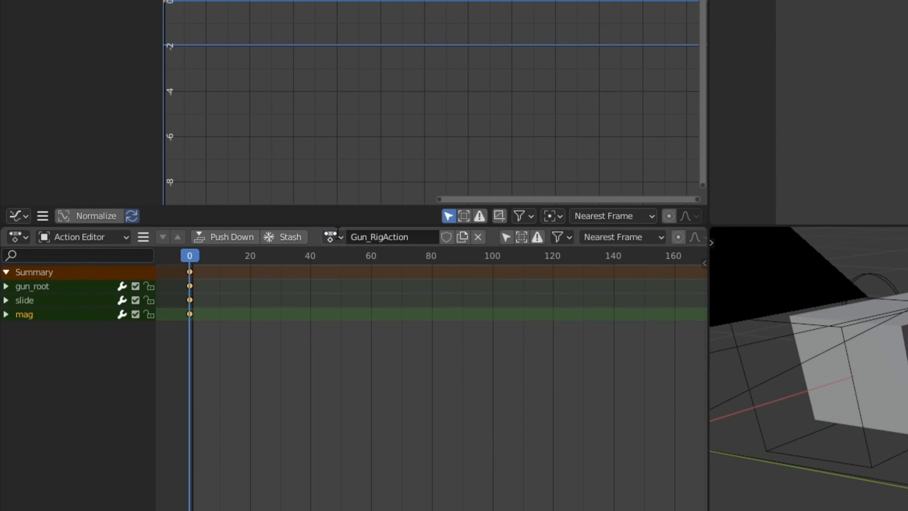
{"action": "left_click", "coordinate": [337, 238]}
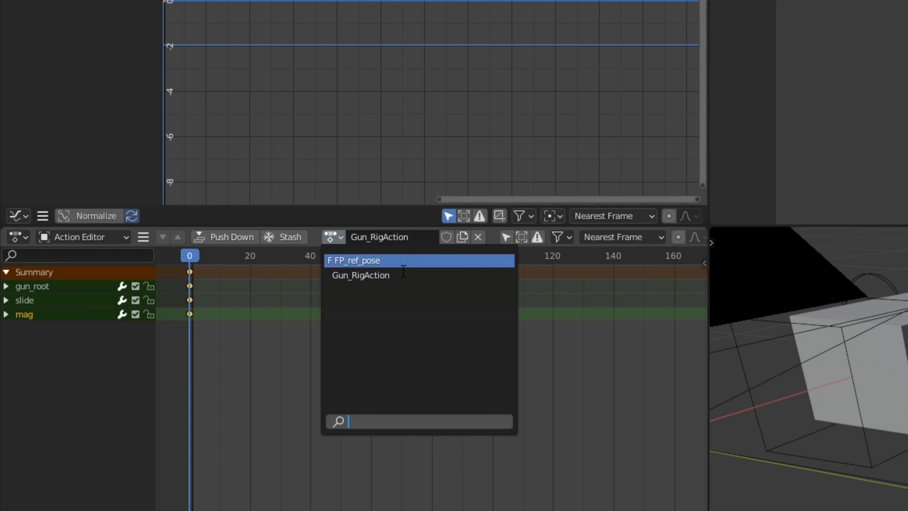
{"action": "left_click", "coordinate": [360, 275]}
{"action": "double_click", "coordinate": [407, 239]}
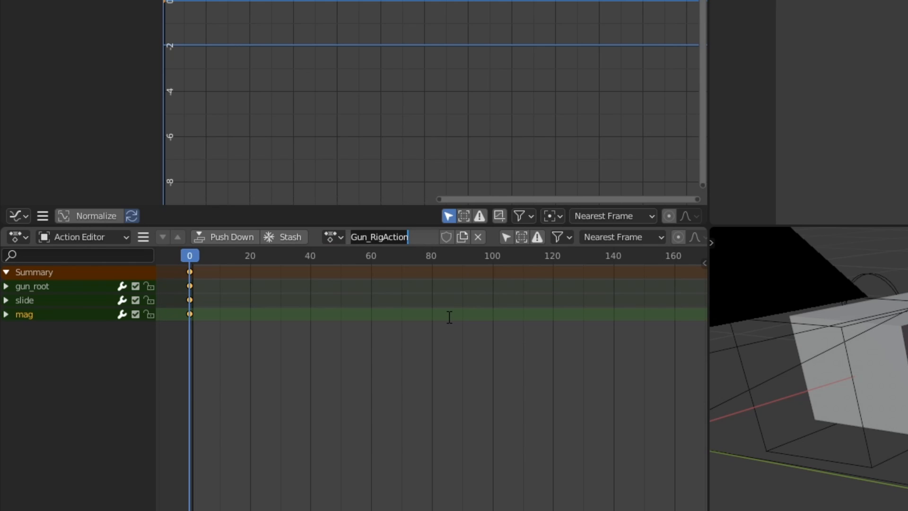
{"action": "type", "text": "WEP_"}
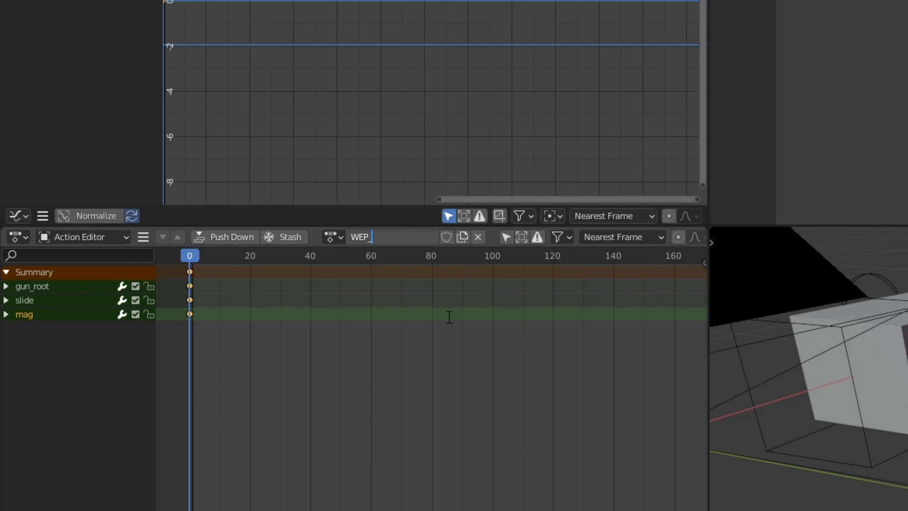
{"action": "type", "text": "ref_pose"}
{"action": "key", "text": "Return"}
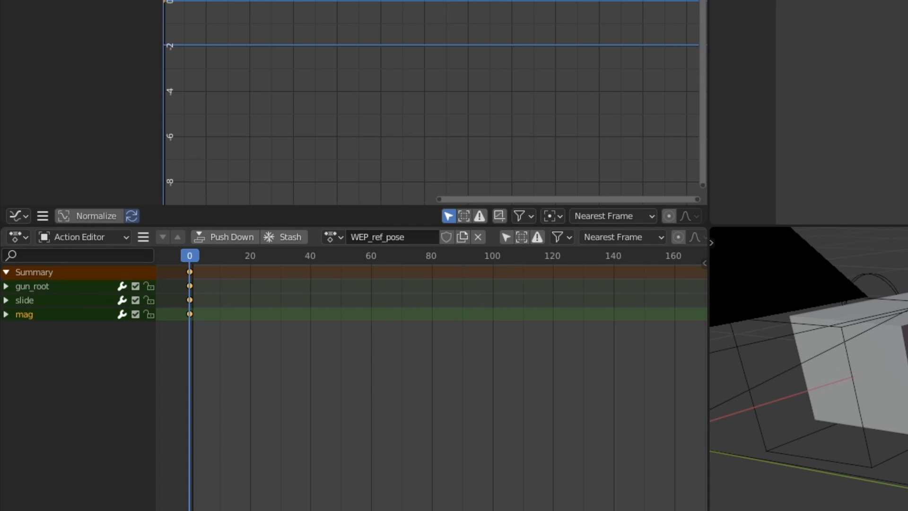
{"action": "left_click", "coordinate": [451, 237]}
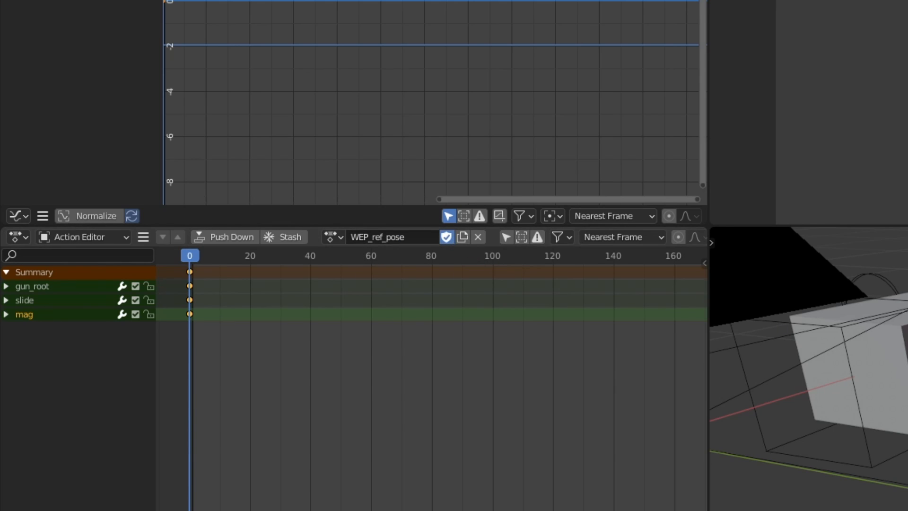
Replace the gun action's WEP prefix with GUN, making its name GUN_ref_pose, and check it in the list of actions.
{"action": "double_click", "coordinate": [360, 235]}
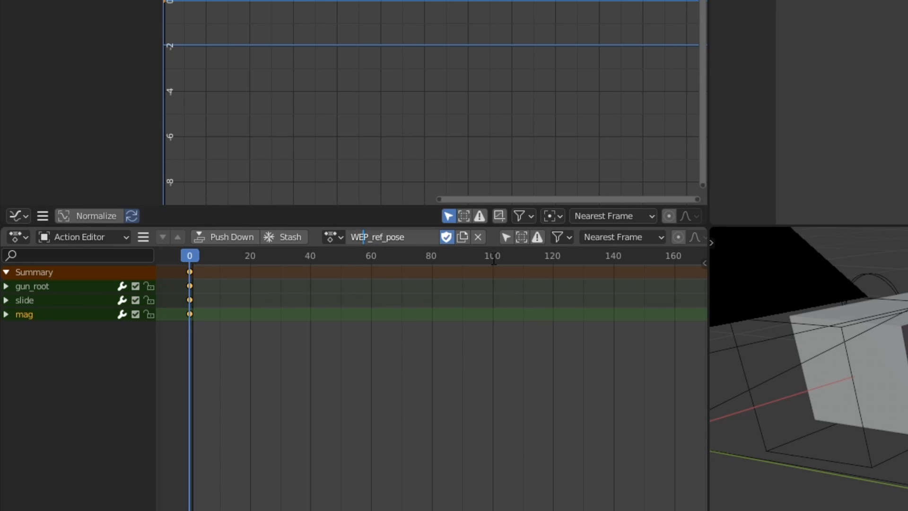
{"action": "key", "text": "Right"}
{"action": "key", "text": "BackSpace"}
{"action": "key", "text": "BackSpace"}
{"action": "key", "text": "BackSpace"}
{"action": "type", "text": "GUN"}
{"action": "key", "text": "Return"}
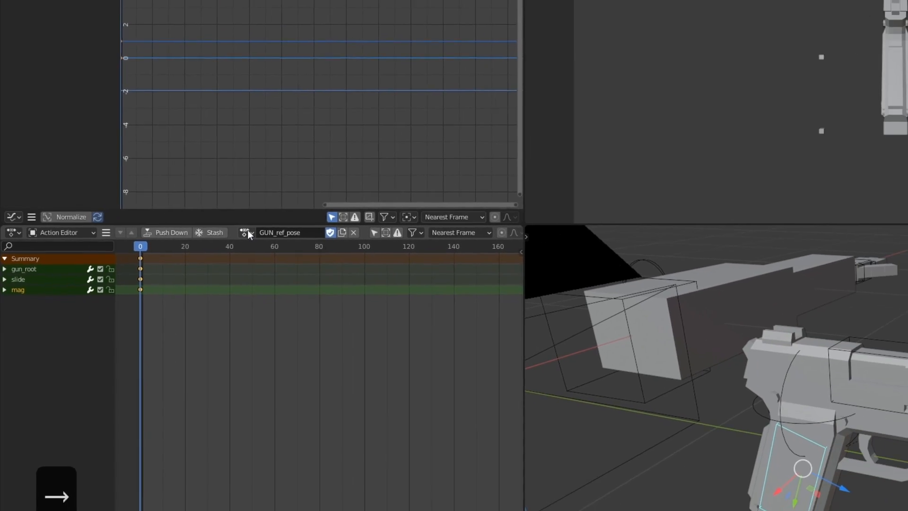
{"action": "left_click", "coordinate": [200, 230]}
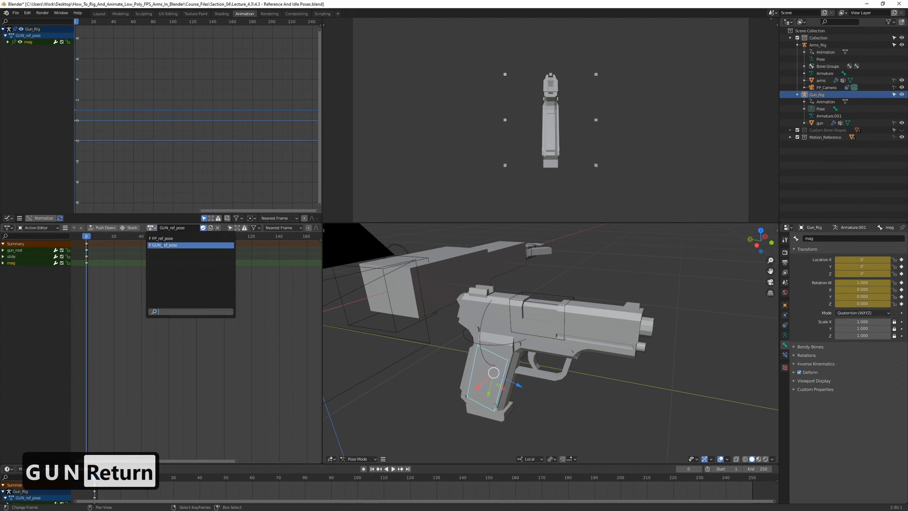
{"action": "left_click", "coordinate": [200, 231]}
Expand the mag, slide and gun_root channels in GUN_ref_pose to examine their location and rotation keyframes.
{"action": "left_click", "coordinate": [3, 264]}
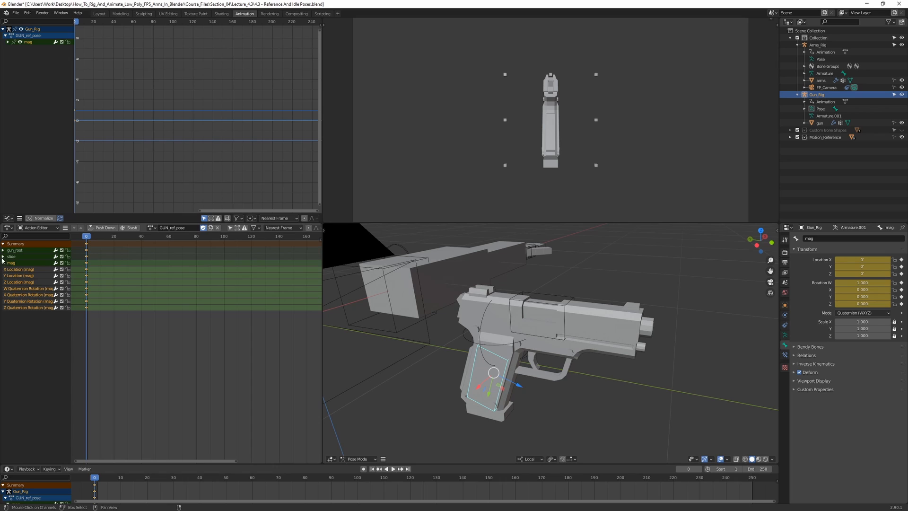
{"action": "left_click", "coordinate": [2, 252]}
{"action": "left_click", "coordinate": [2, 256]}
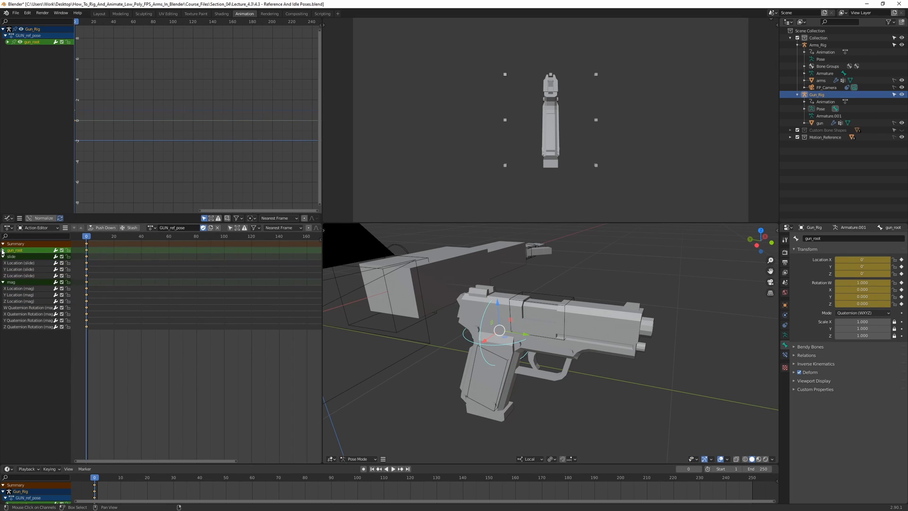
{"action": "left_click", "coordinate": [3, 250]}
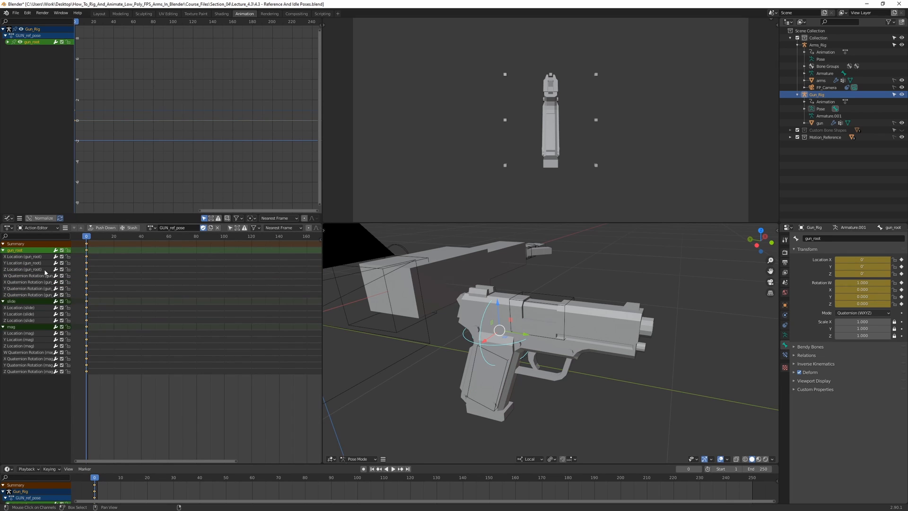
{"action": "left_click", "coordinate": [90, 265]}
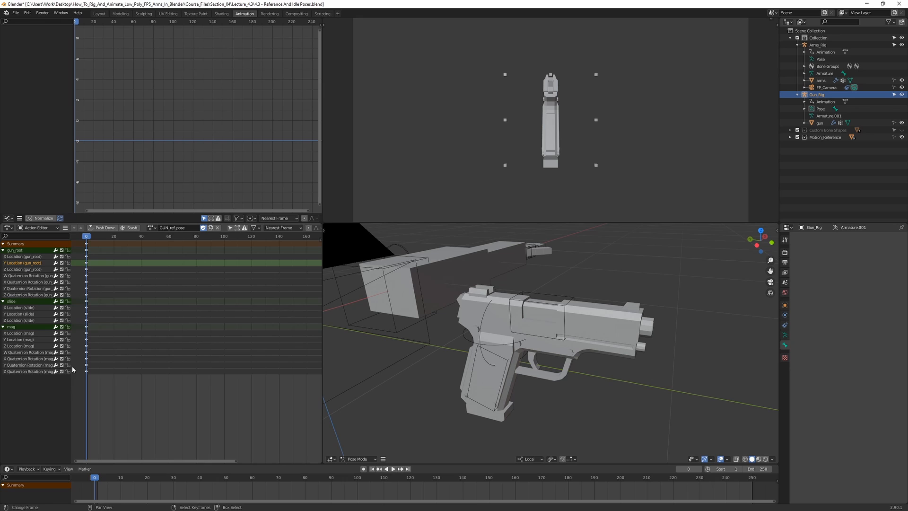
Leave Pose Mode on the gun rig, select Arms_Rig, and enter Pose Mode on it.
{"action": "scroll", "coordinate": [429, 277], "scroll_direction": "down", "scroll_amount": 4}
{"action": "middle_click_drag", "start_coordinate": [487, 309], "coordinate": [533, 284], "text": "shift"}
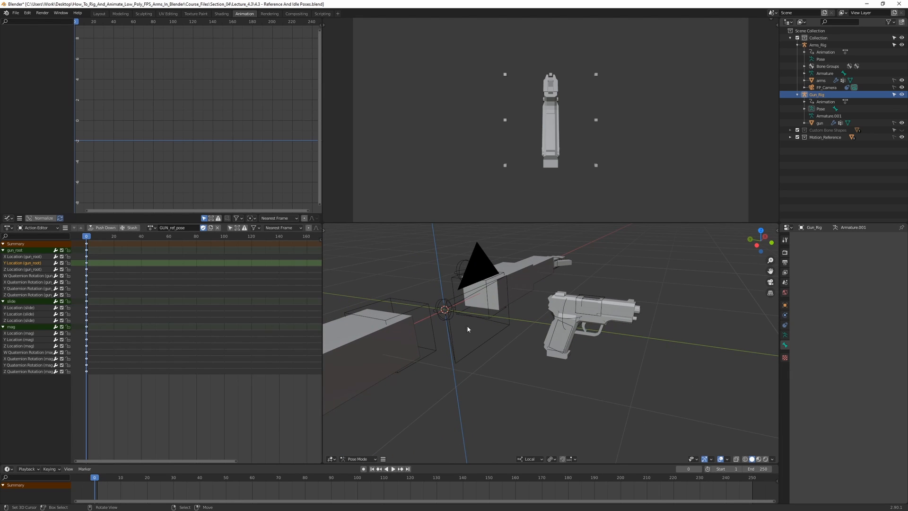
{"action": "key", "text": "ctrl+Tab"}
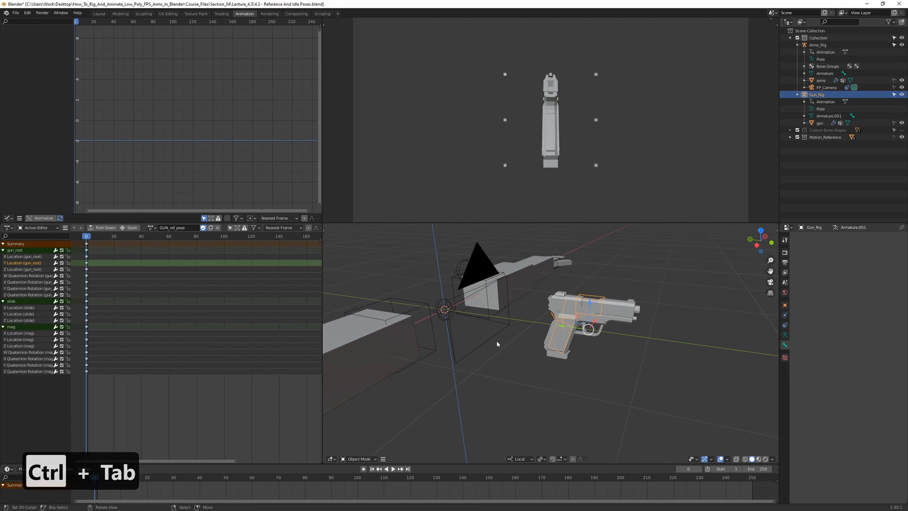
{"action": "left_click", "coordinate": [513, 362]}
{"action": "middle_click_drag", "start_coordinate": [513, 356], "coordinate": [457, 376]}
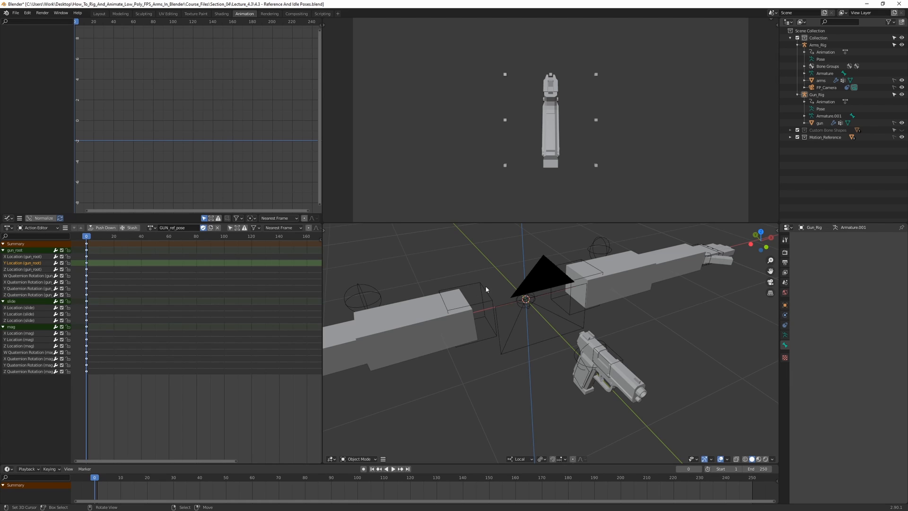
{"action": "left_click", "coordinate": [483, 314]}
{"action": "middle_click_drag", "start_coordinate": [464, 344], "coordinate": [487, 347], "text": "shift"}
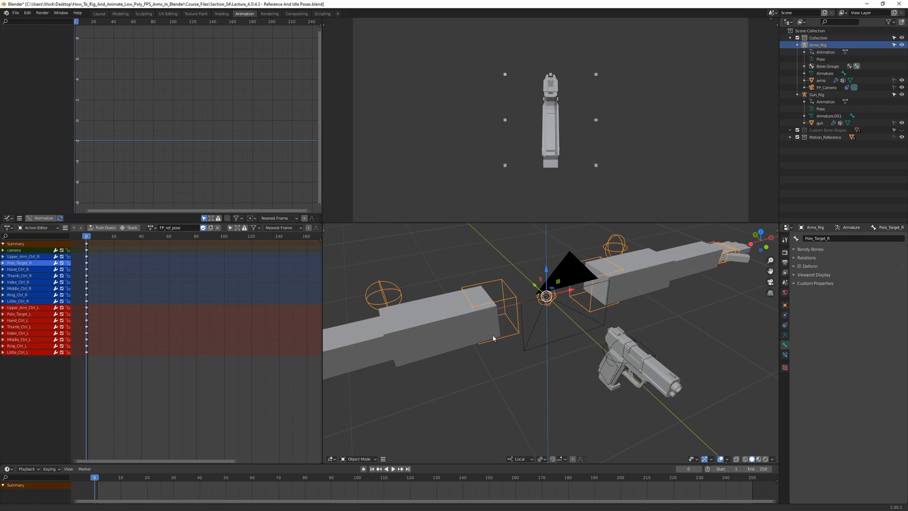
{"action": "left_click", "coordinate": [368, 460]}
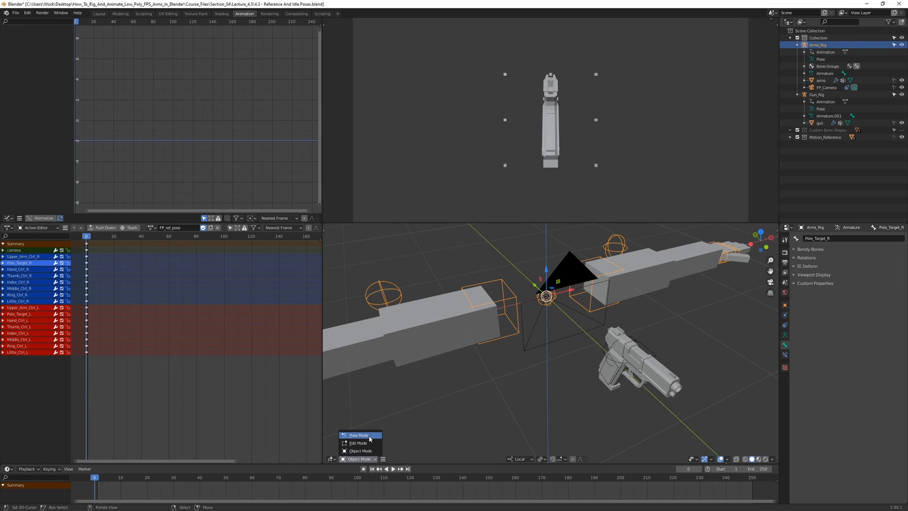
{"action": "left_click", "coordinate": [369, 435]}
{"action": "scroll", "coordinate": [485, 377], "scroll_direction": "down", "scroll_amount": 4}
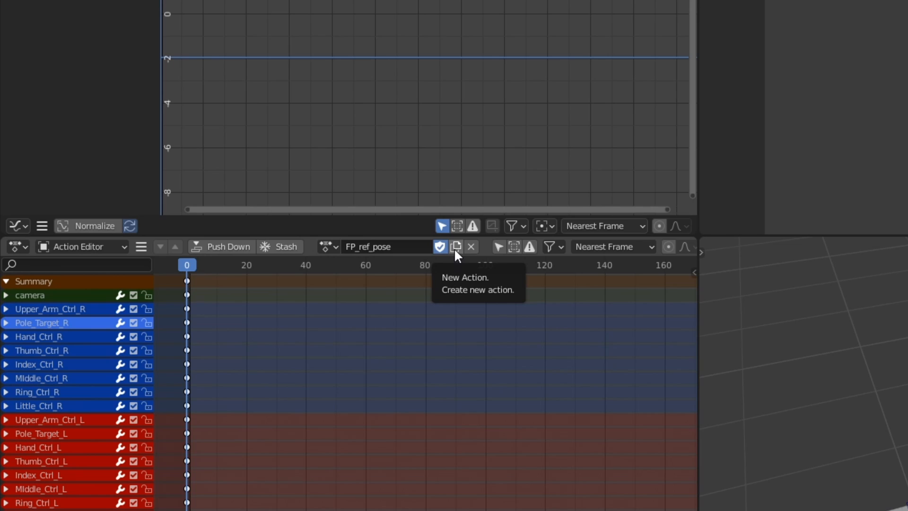
Create a new action from FP_ref_pose, name it FP_idle_pose, and protect it with a fake user.
{"action": "left_click", "coordinate": [456, 248]}
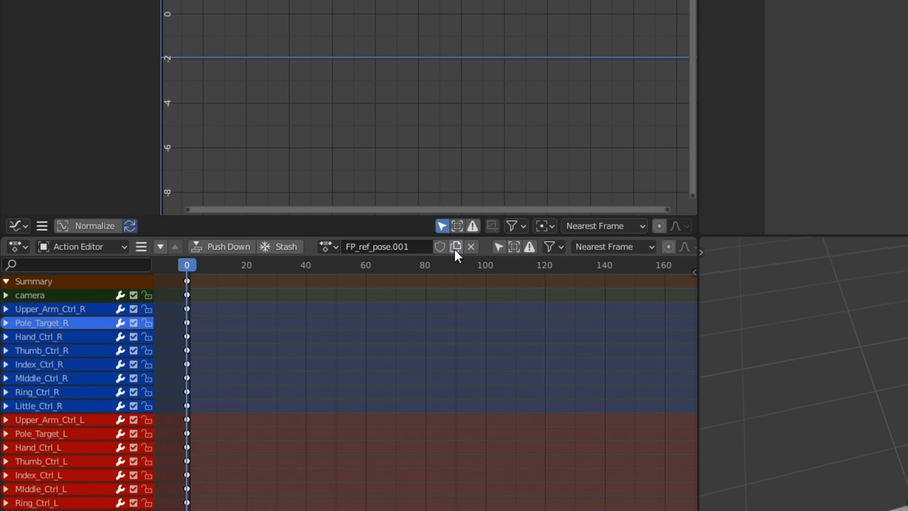
{"action": "left_click", "coordinate": [384, 247]}
{"action": "type", "text": "FP_idle_"}
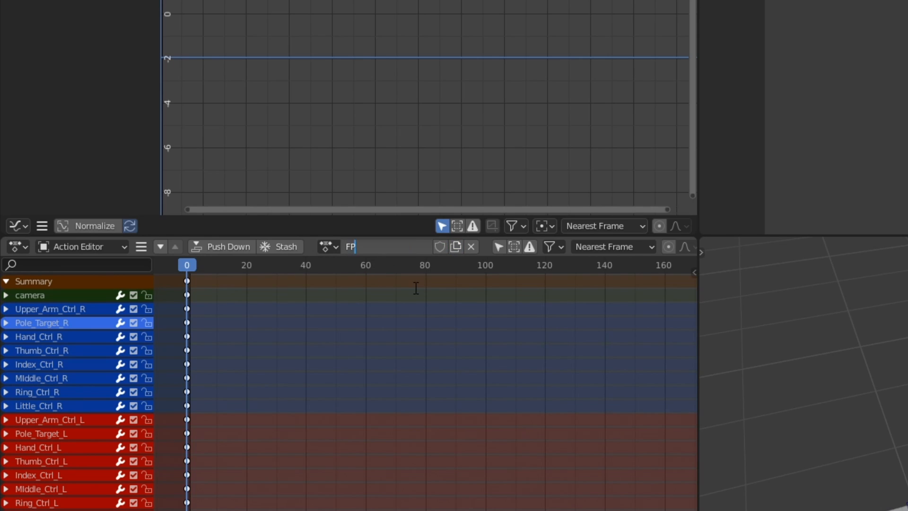
{"action": "type", "text": "pose"}
{"action": "key", "text": "Return"}
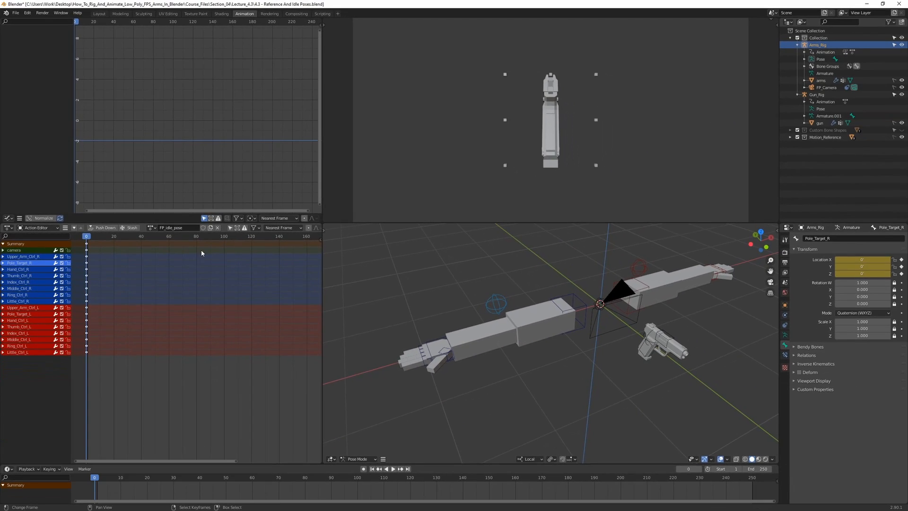
{"action": "left_click", "coordinate": [203, 228]}
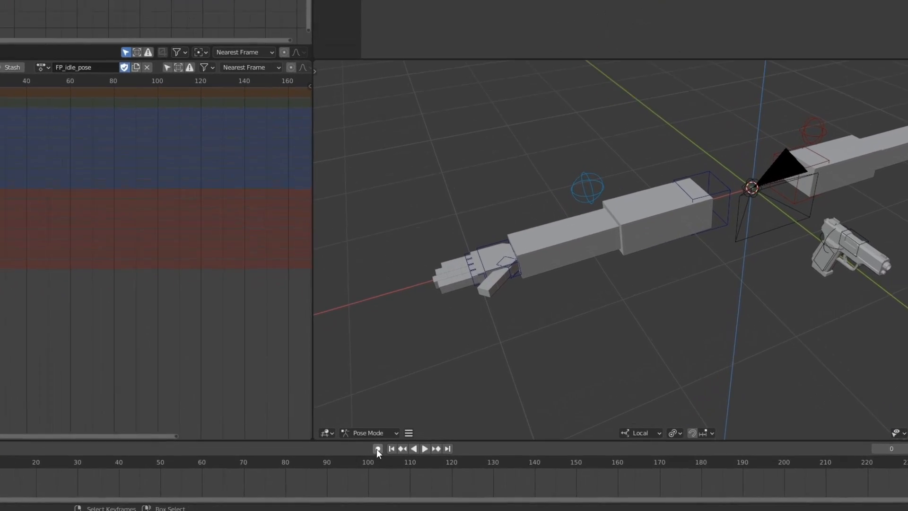
Turn on automatic keyframe insertion and select the right hand control, Hand_Ctrl_R.
{"action": "left_click", "coordinate": [378, 450]}
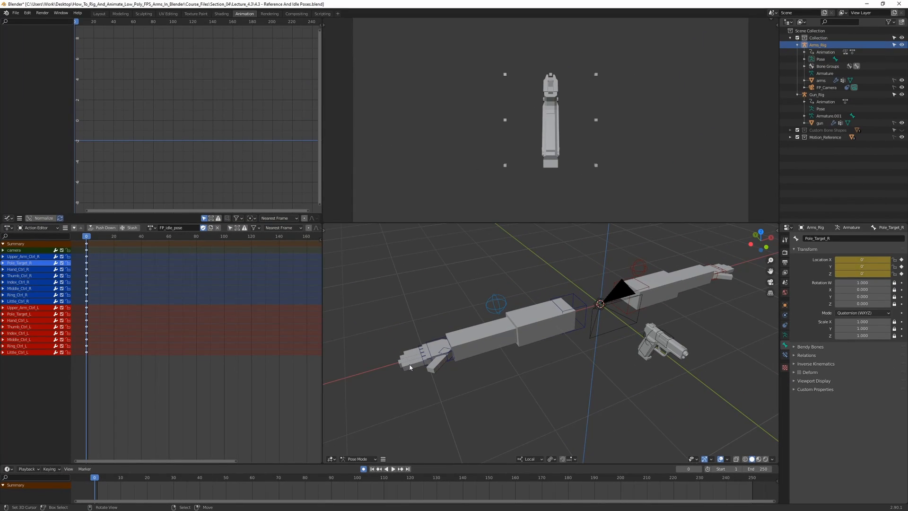
{"action": "left_click", "coordinate": [444, 339]}
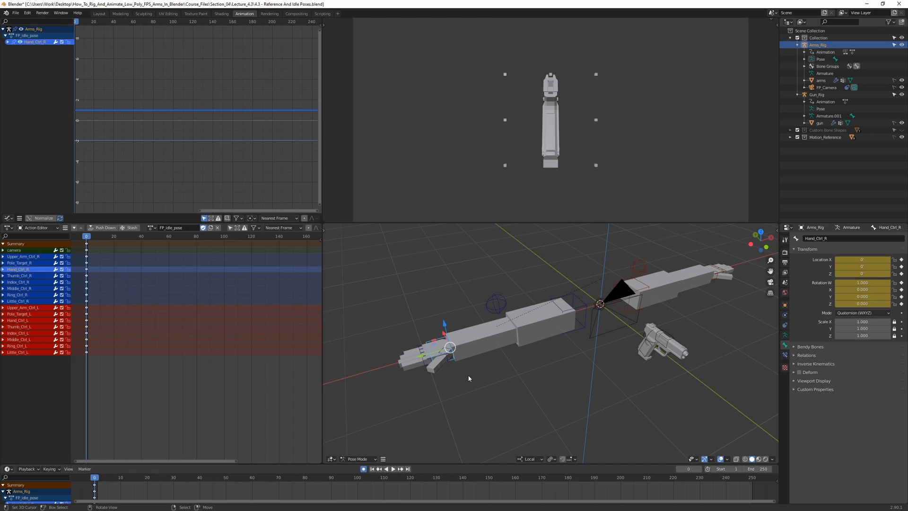
{"action": "key", "text": "i"}
{"action": "left_click", "coordinate": [494, 344]}
Switch the arms rig back to Object Mode, select Gun_Rig, and put it into Pose Mode.
{"action": "middle_click_drag", "start_coordinate": [511, 374], "coordinate": [457, 370]}
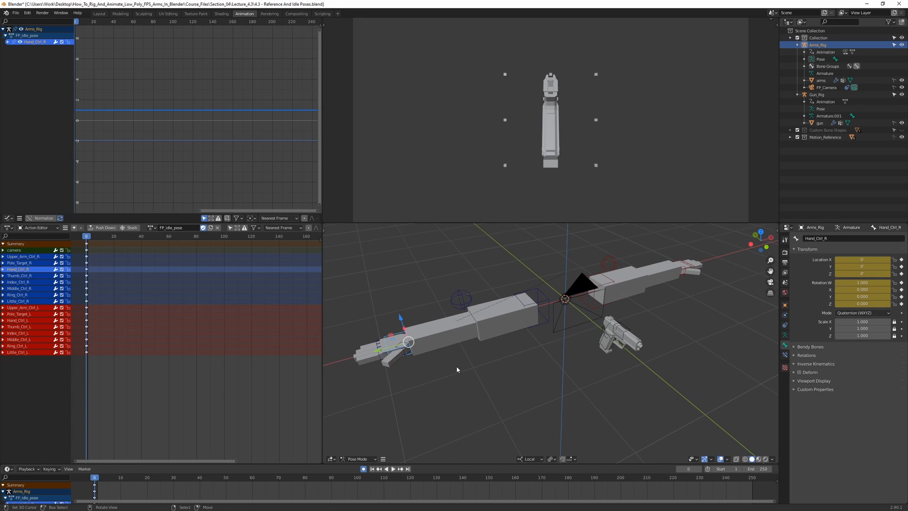
{"action": "middle_click_drag", "start_coordinate": [566, 353], "coordinate": [431, 363]}
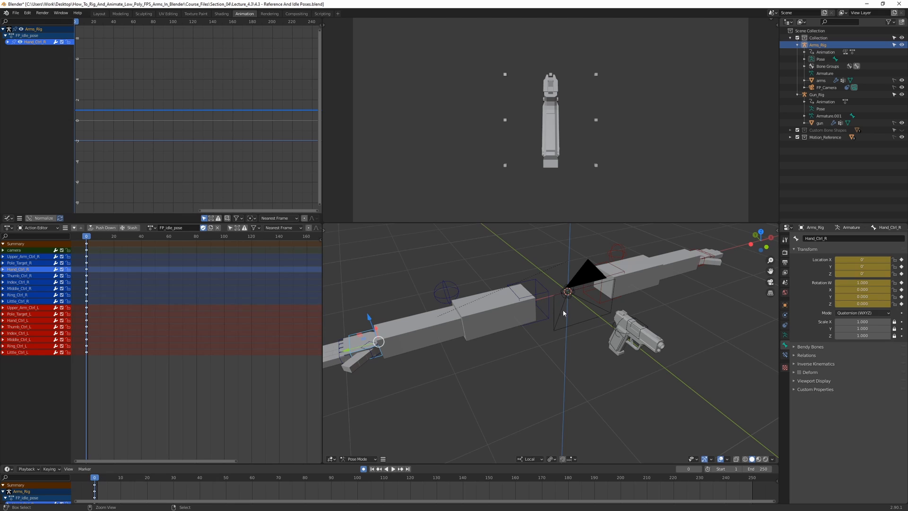
{"action": "key", "text": "ctrl+Tab"}
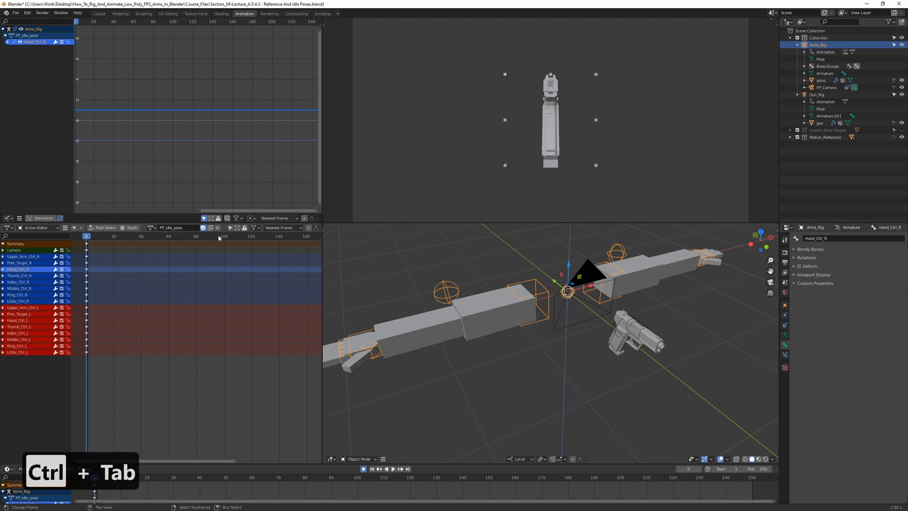
{"action": "left_click", "coordinate": [643, 325]}
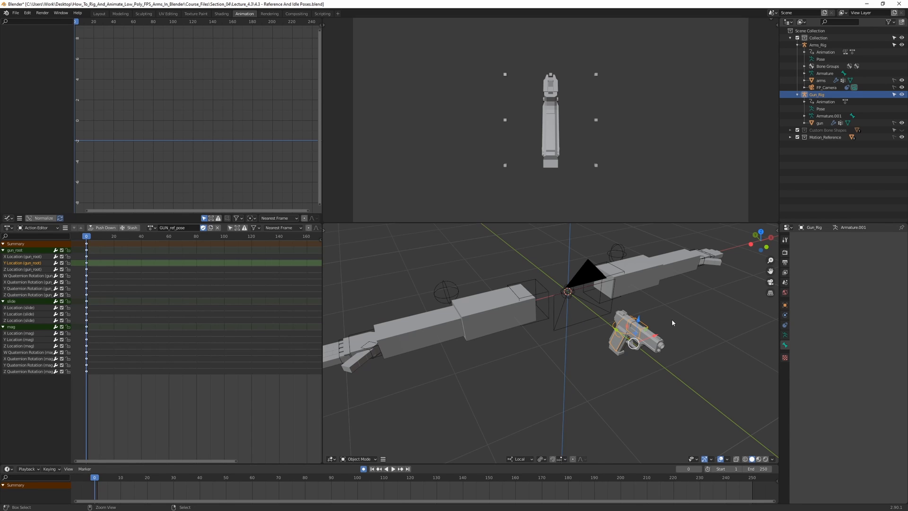
{"action": "key", "text": "ctrl+Tab"}
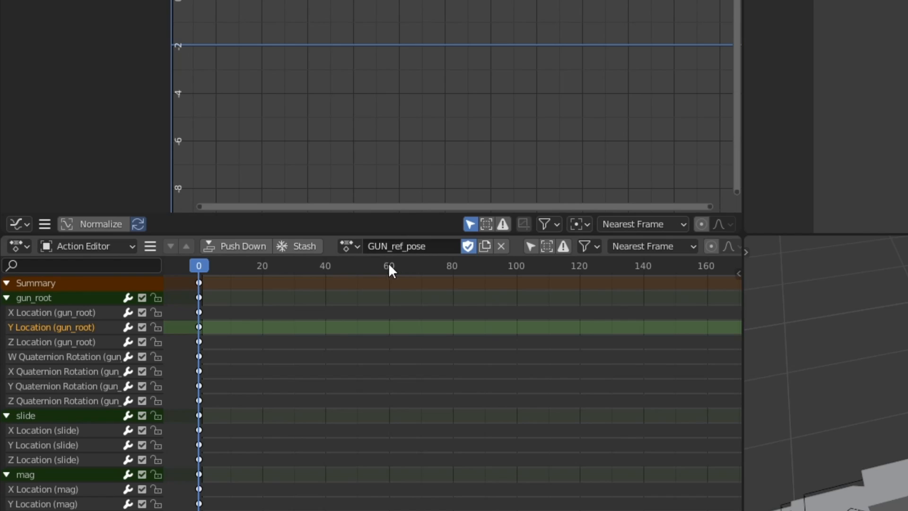
Create a new action from GUN_ref_pose, name it GUN_idle_pose, and protect it with a fake user.
{"action": "left_click", "coordinate": [485, 246]}
{"action": "left_click", "coordinate": [444, 247]}
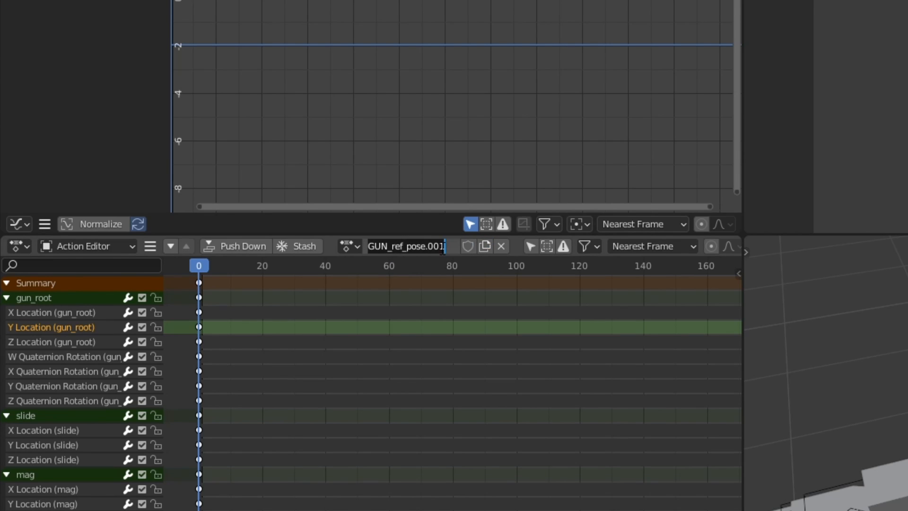
{"action": "type", "text": "GUN_id"}
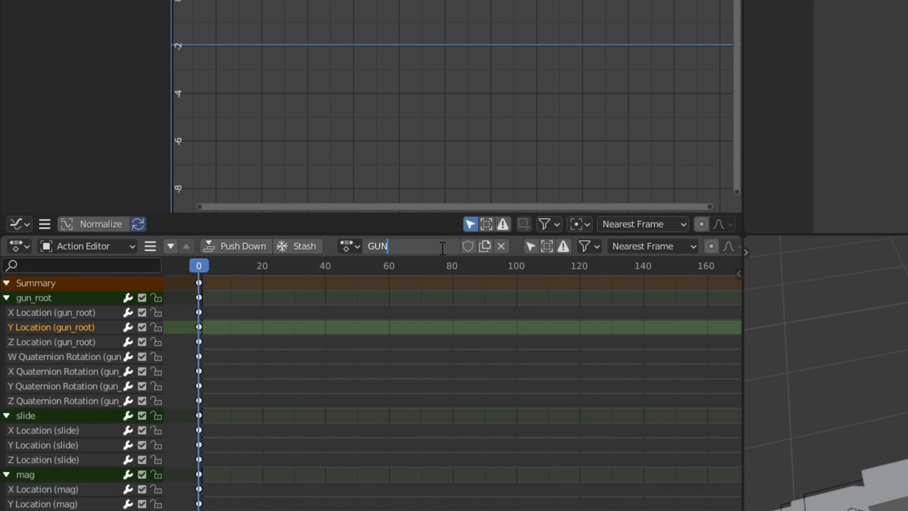
{"action": "type", "text": "le_pose"}
{"action": "key", "text": "Return"}
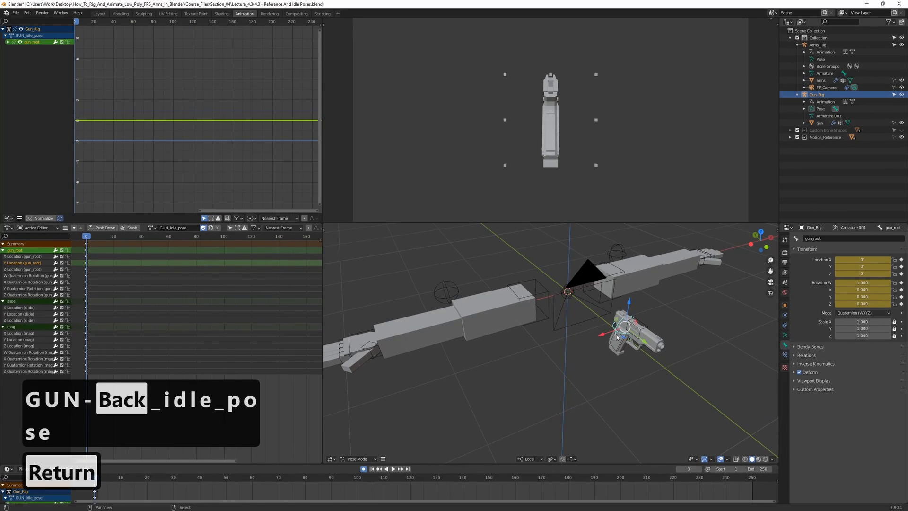
{"action": "middle_click_drag", "start_coordinate": [616, 338], "coordinate": [559, 326], "text": "shift"}
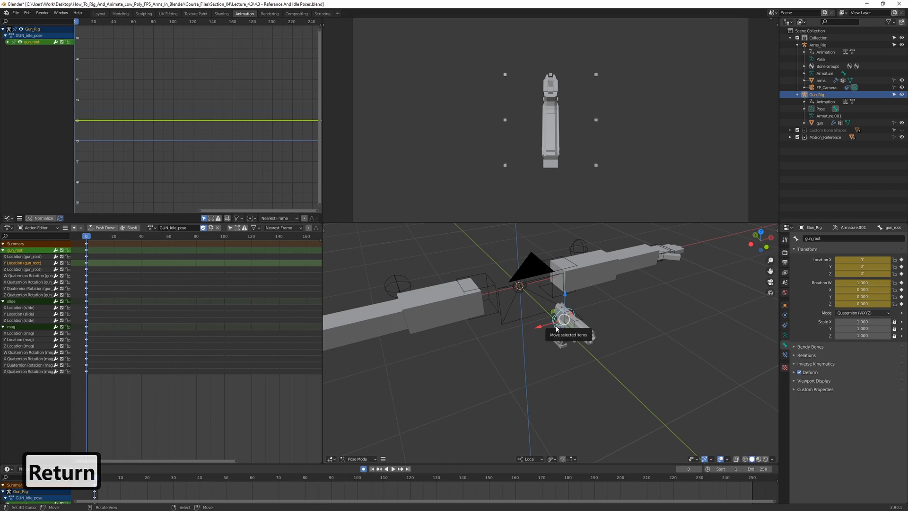
Move the gun_root bone about 0.53 ft along its local X axis toward the right side of the camera view.
{"action": "scroll", "coordinate": [559, 326], "scroll_direction": "up", "scroll_amount": 3}
{"action": "scroll", "coordinate": [589, 312], "scroll_direction": "down", "scroll_amount": 1}
{"action": "key", "text": "g"}
{"action": "key", "text": "x"}
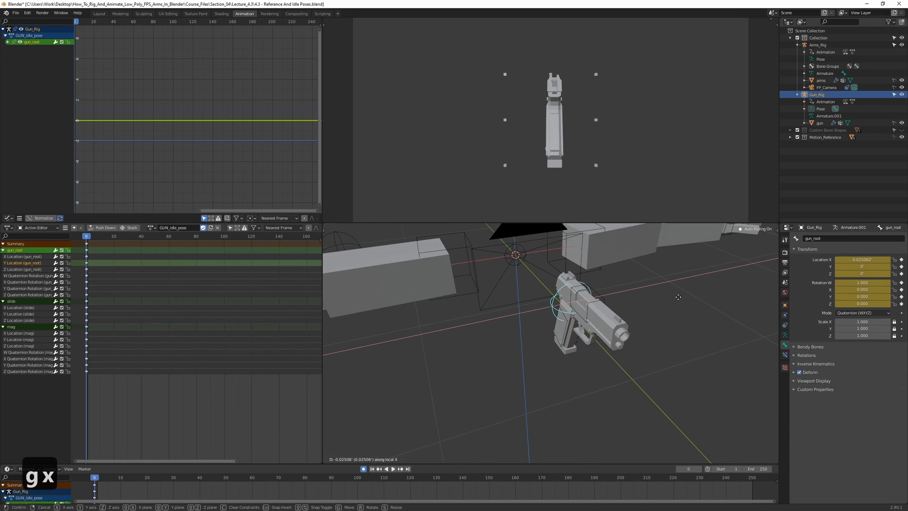
{"action": "left_click", "coordinate": [646, 309]}
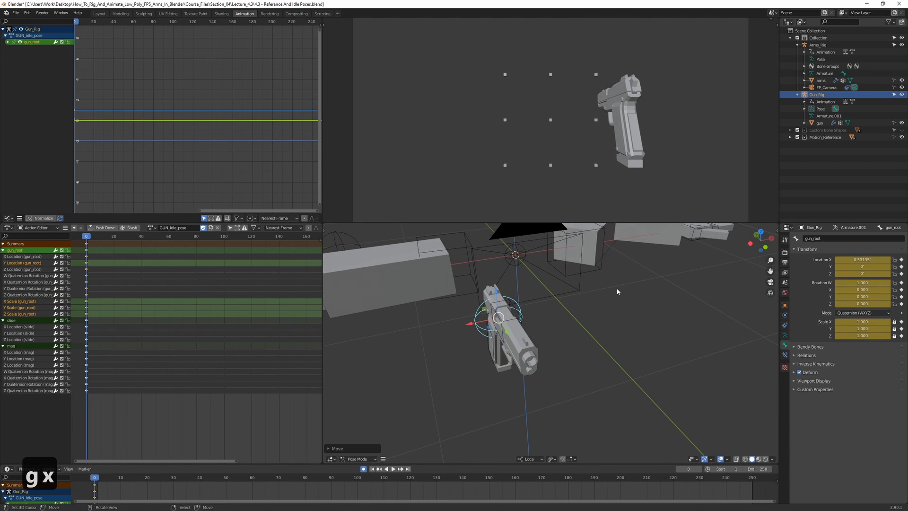
Lower gun_root along its local Z axis by about 0.62 ft so the pistol sits low in the camera view.
{"action": "key", "text": "g"}
{"action": "key", "text": "z"}
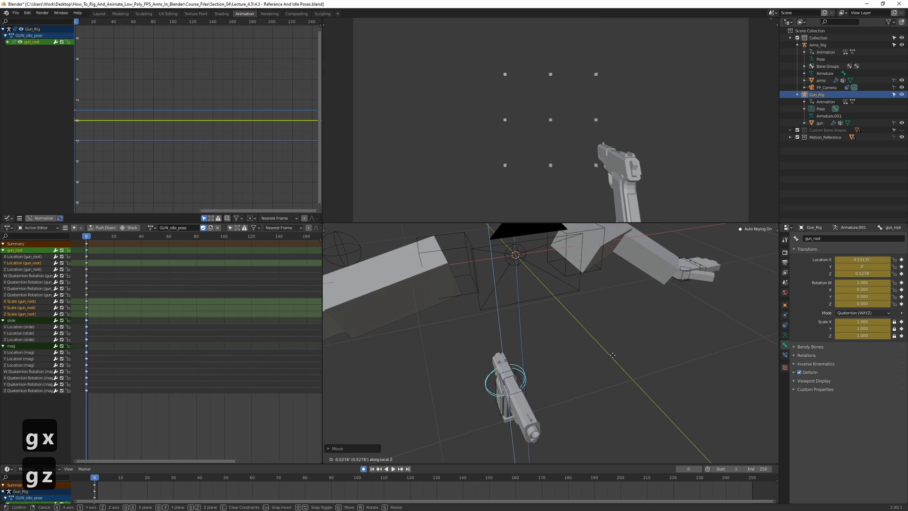
{"action": "left_click", "coordinate": [585, 361]}
{"action": "scroll", "coordinate": [584, 360], "scroll_direction": "down", "scroll_amount": 1}
{"action": "middle_click_drag", "start_coordinate": [584, 359], "coordinate": [582, 335]}
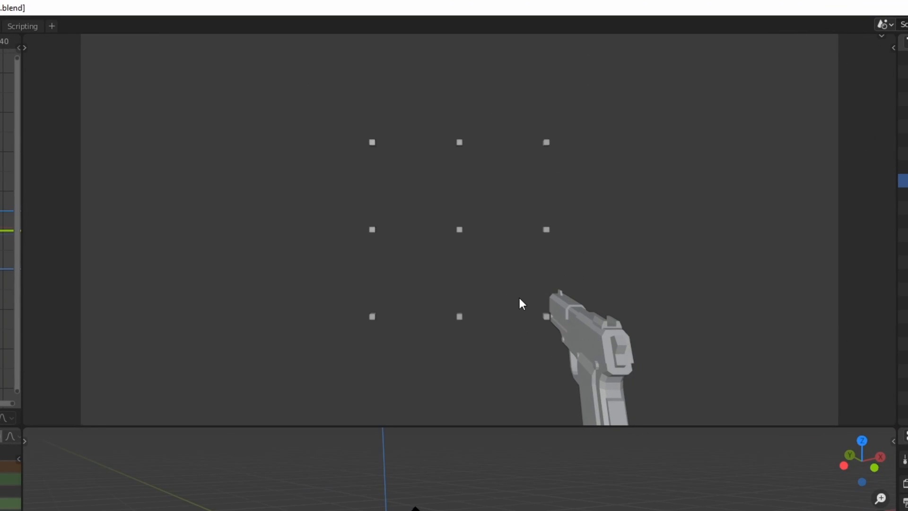
{"action": "scroll", "coordinate": [482, 300], "scroll_direction": "down", "scroll_amount": 1}
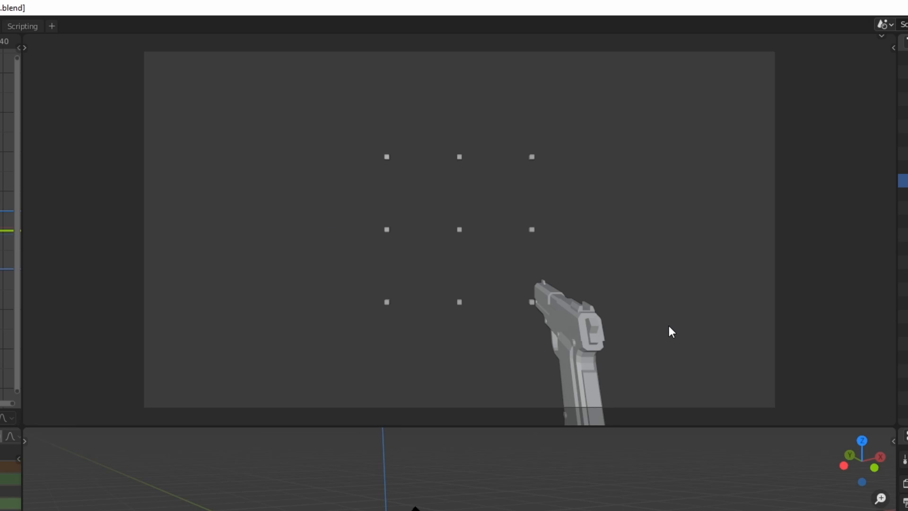
{"action": "middle_click_drag", "start_coordinate": [487, 492], "coordinate": [440, 510]}
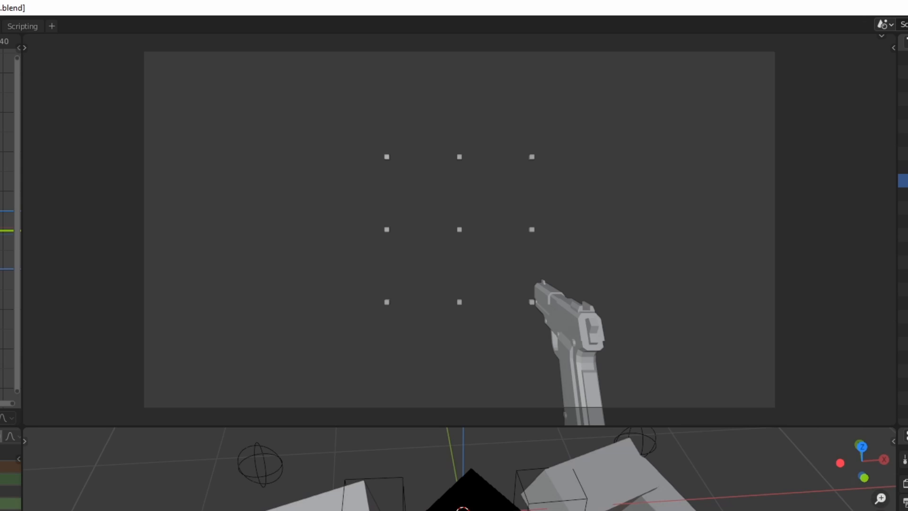
{"action": "middle_click_drag", "start_coordinate": [444, 478], "coordinate": [445, 452]}
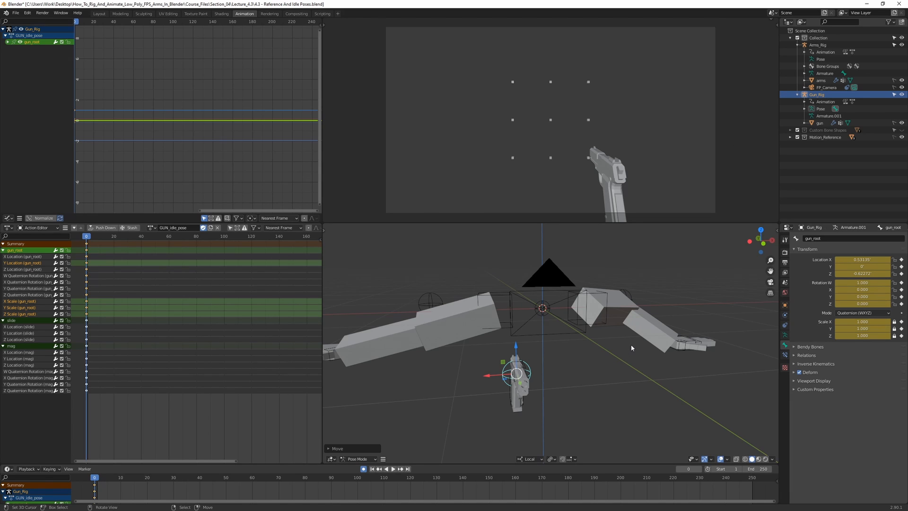
Shift gun_root farther right along its local X axis, to about 0.77 ft from its reference position.
{"action": "key", "text": "g"}
{"action": "key", "text": "x"}
{"action": "left_click", "coordinate": [570, 348]}
{"action": "middle_click_drag", "start_coordinate": [570, 351], "coordinate": [605, 331]}
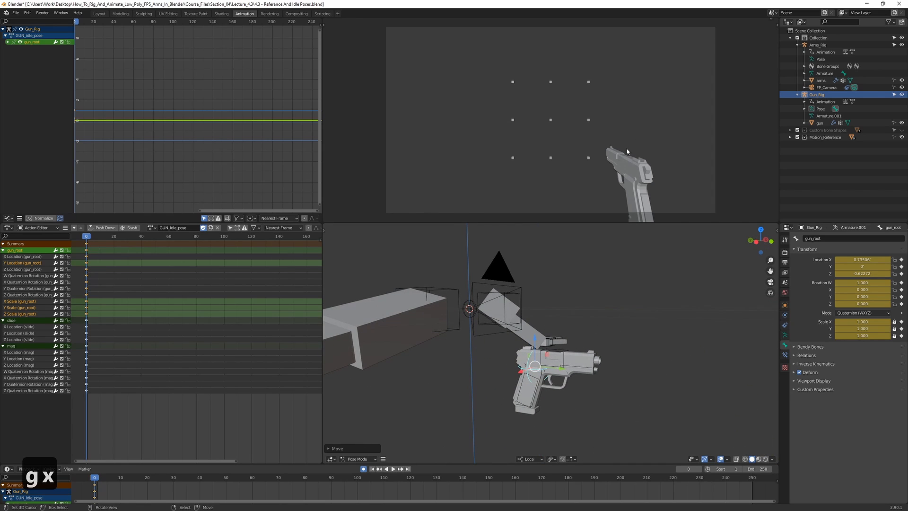
{"action": "scroll", "coordinate": [620, 185], "scroll_direction": "up", "scroll_amount": 1}
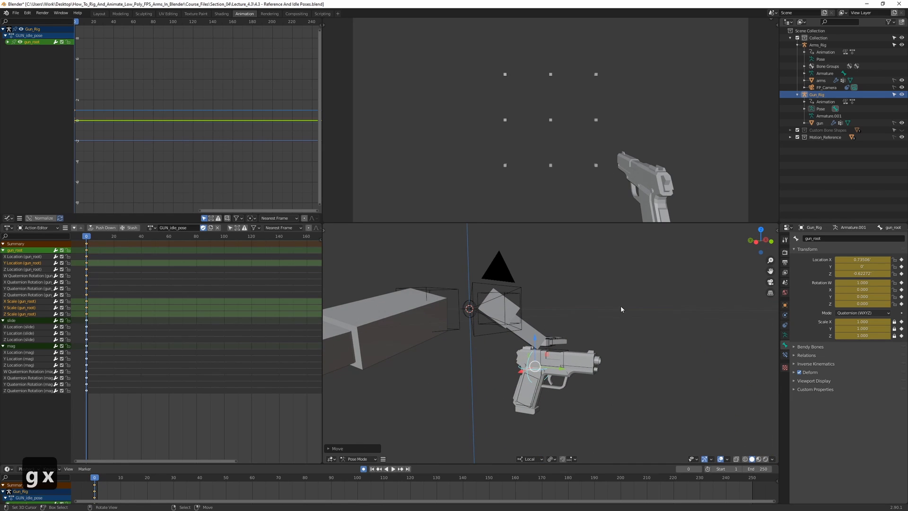
Fine-tune gun_root along its local Z and X axes, ending about 0.6 ft below and 0.6 ft right of its reference position.
{"action": "middle_click_drag", "start_coordinate": [620, 298], "coordinate": [627, 296]}
{"action": "key", "text": "z"}
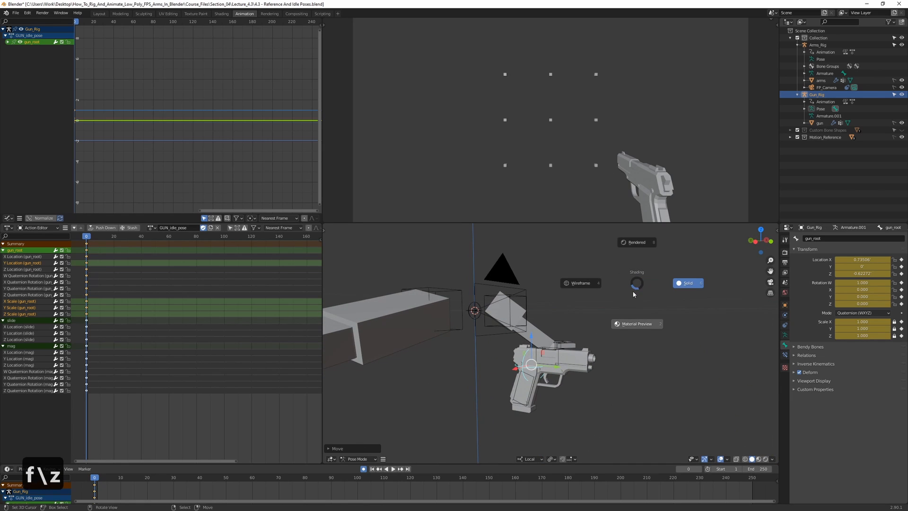
{"action": "key", "text": "g"}
{"action": "key", "text": "z"}
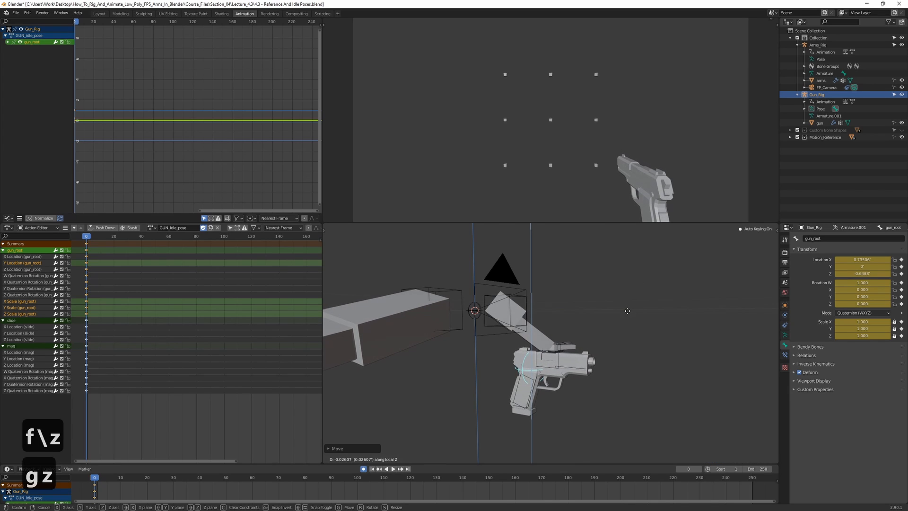
{"action": "key", "text": "g"}
{"action": "key", "text": "x"}
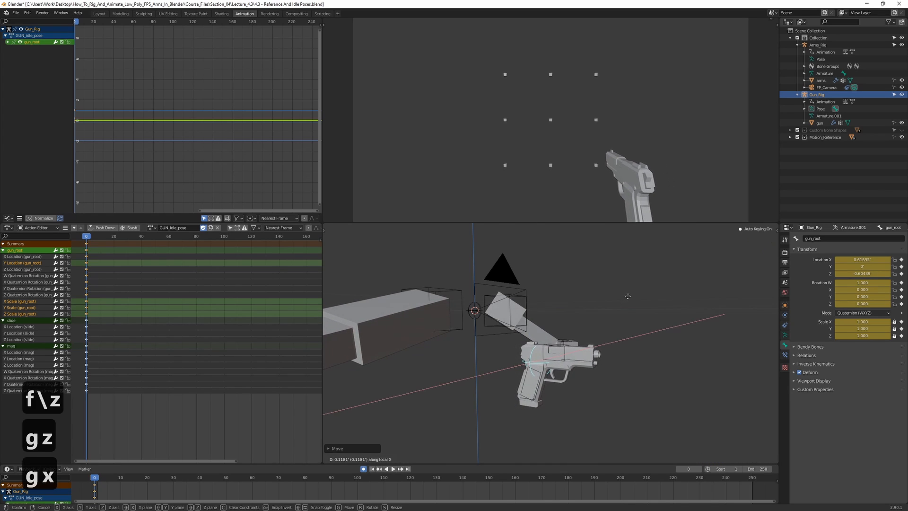
{"action": "left_click", "coordinate": [629, 295]}
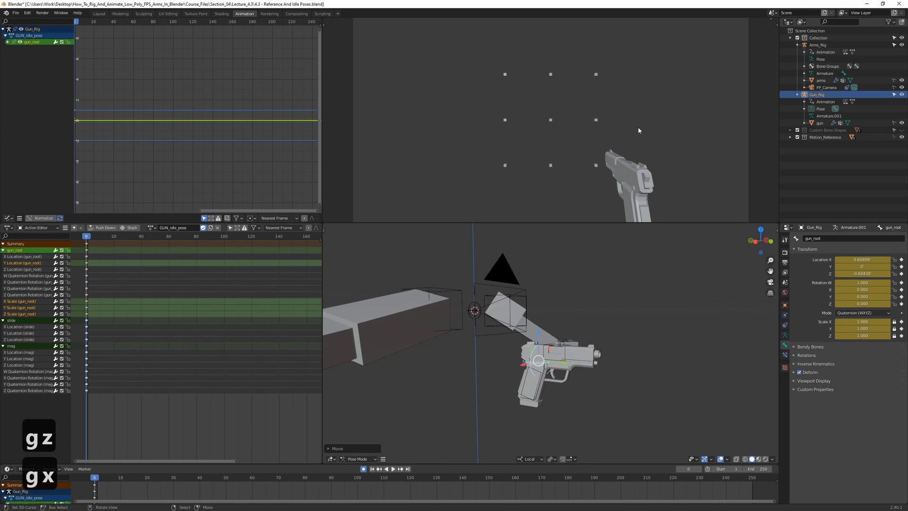
Resize the editor areas to make the camera viewport slightly wider and taller.
{"action": "left_click_drag", "start_coordinate": [322, 166], "coordinate": [319, 166]}
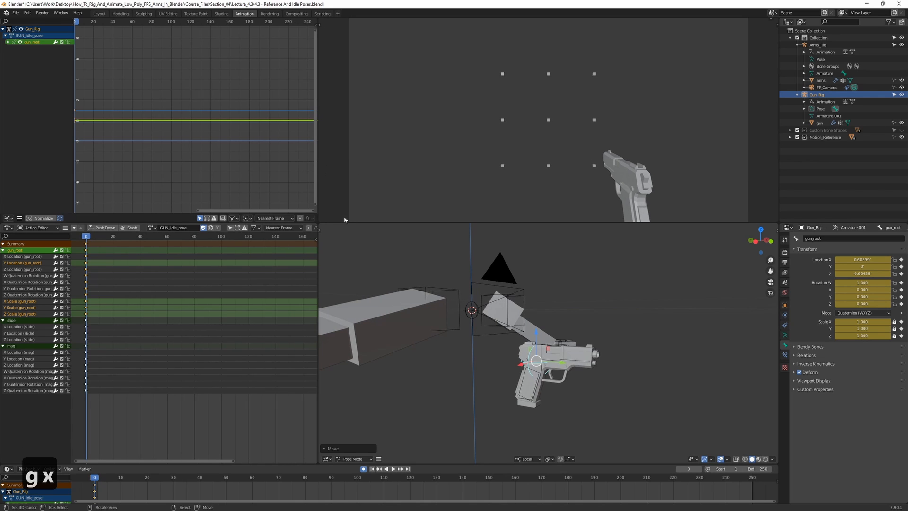
{"action": "left_click_drag", "start_coordinate": [344, 223], "coordinate": [345, 246]}
{"action": "mouse_move", "coordinate": [544, 326]}
{"action": "middle_mouse_down"}
{"action": "mouse_move", "coordinate": [555, 323]}
{"action": "mouse_move", "coordinate": [541, 338]}
{"action": "middle_mouse_up"}
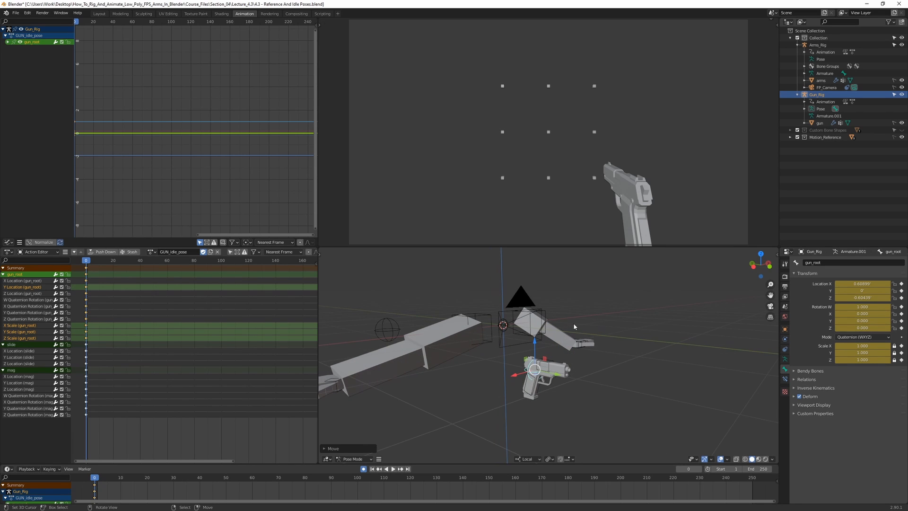
Return the gun rig to Object Mode, select Arms_Rig, and put it into Pose Mode.
{"action": "middle_click_drag", "start_coordinate": [458, 342], "coordinate": [414, 361]}
{"action": "key", "text": "ctrl+Tab"}
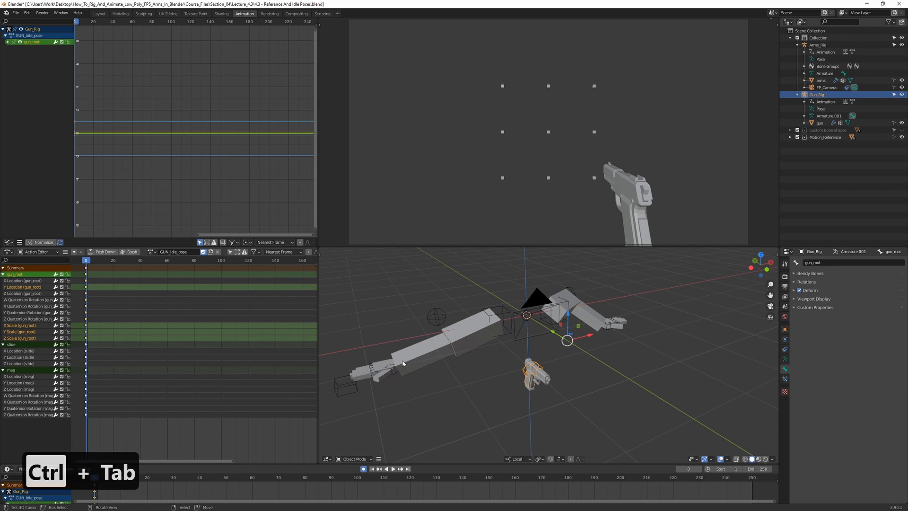
{"action": "left_click", "coordinate": [373, 374]}
{"action": "key", "text": "ctrl+Tab"}
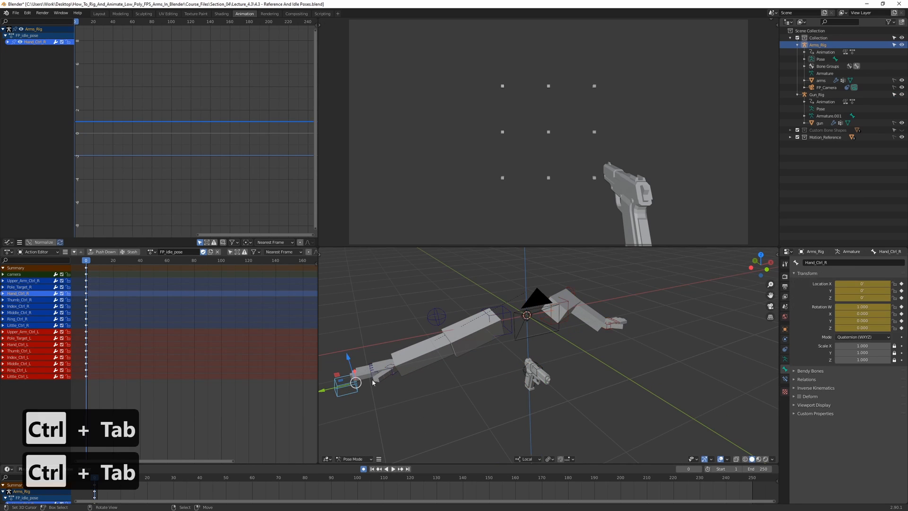
Move the right hand control, Hand_Ctrl_R, toward the pistol and rotate the hand to point forward.
{"action": "middle_click_drag", "start_coordinate": [353, 392], "coordinate": [381, 391]}
{"action": "key", "text": "g"}
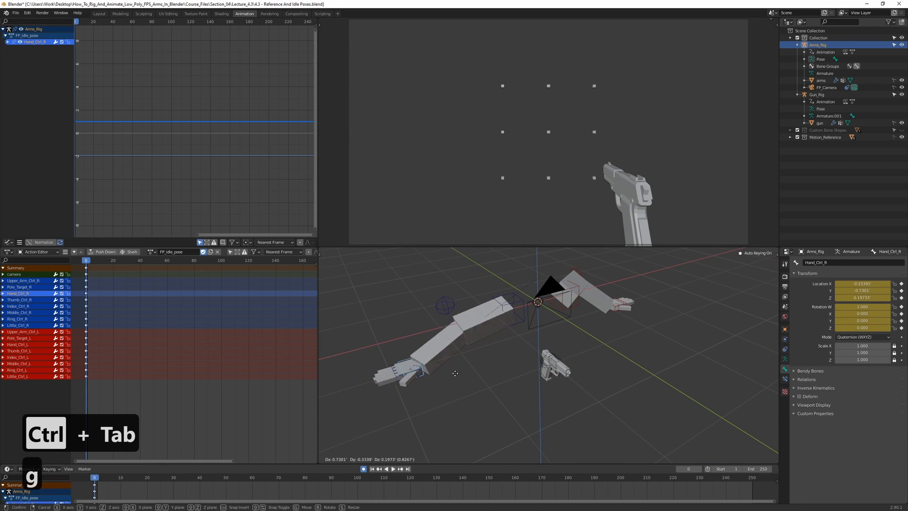
{"action": "left_click", "coordinate": [544, 369]}
{"action": "key", "text": "r"}
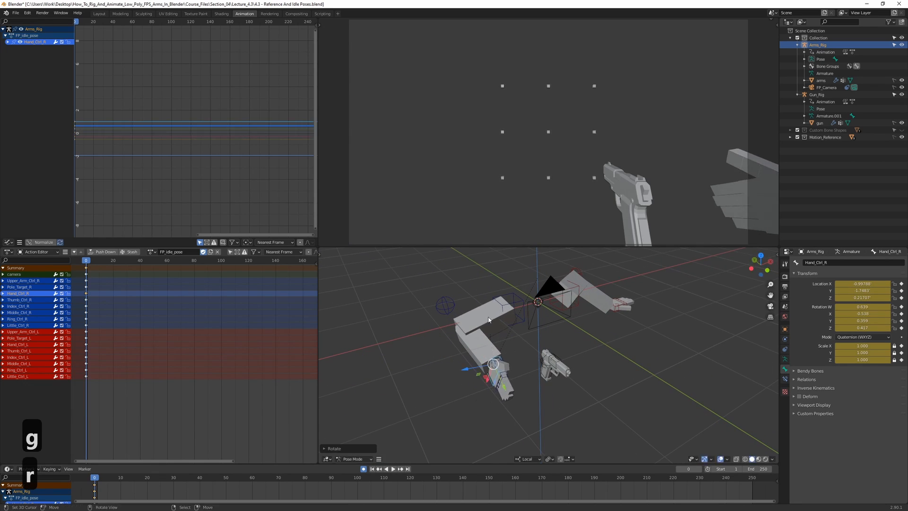
{"action": "key", "text": "g"}
{"action": "key", "text": "Delete"}
Position Hand_Ctrl_R from several angles so the right palm sits against the pistol grip.
{"action": "middle_click_drag", "start_coordinate": [582, 333], "coordinate": [530, 303]}
{"action": "key", "text": "g"}
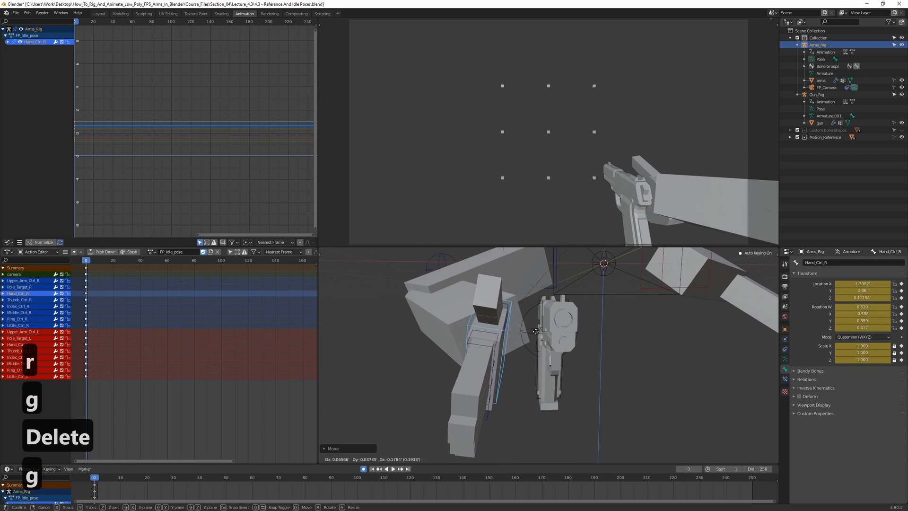
{"action": "left_click", "coordinate": [560, 353]}
{"action": "middle_click_drag", "start_coordinate": [561, 352], "coordinate": [504, 358]}
{"action": "key", "text": "g"}
{"action": "left_click", "coordinate": [592, 334]}
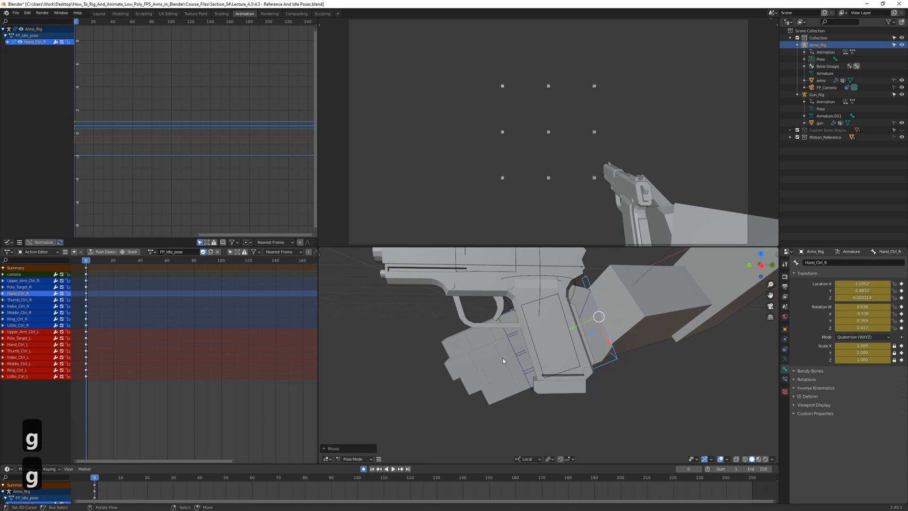
Rotate Hand_Ctrl_R so the right hand's fingers line up with the pistol barrel.
{"action": "key", "text": "r"}
{"action": "left_click", "coordinate": [464, 331]}
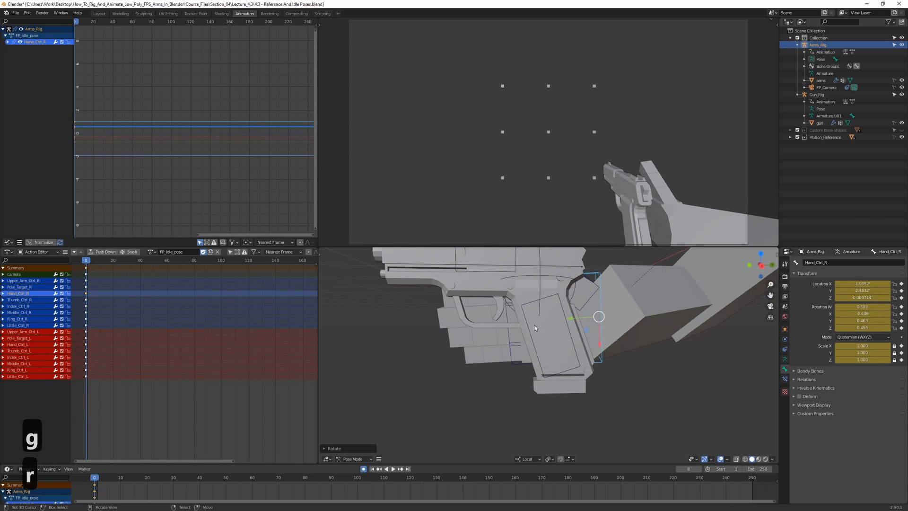
{"action": "middle_click_drag", "start_coordinate": [615, 311], "coordinate": [566, 325]}
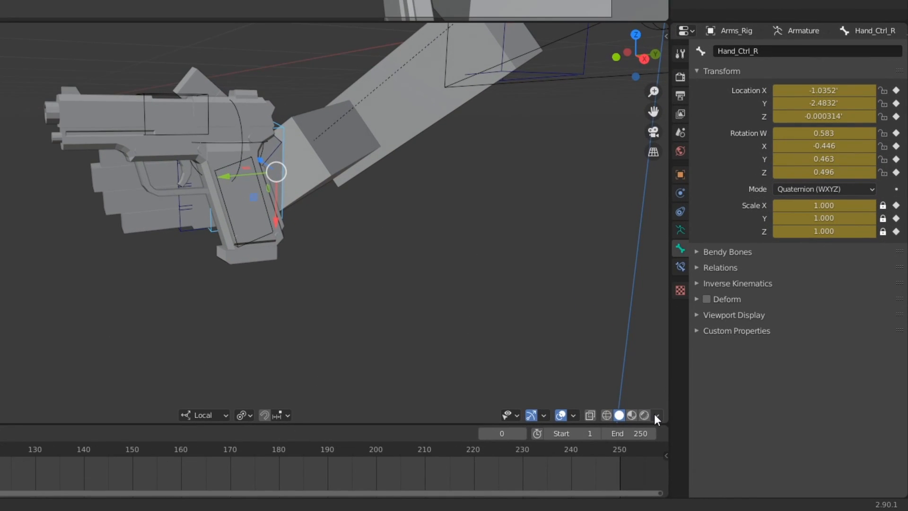
Enable Cavity shading in the lower 3D viewport and set its type to Both.
{"action": "left_click", "coordinate": [657, 416]}
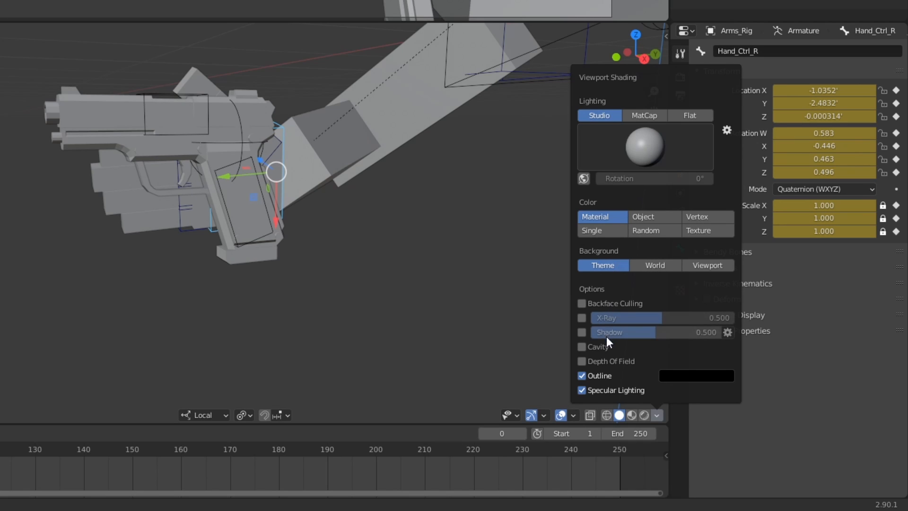
{"action": "left_click", "coordinate": [581, 347]}
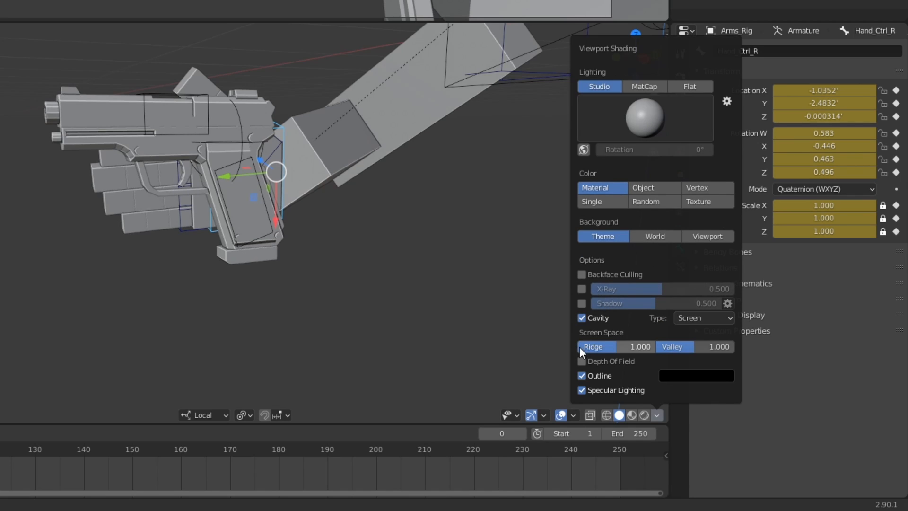
{"action": "left_click", "coordinate": [692, 316]}
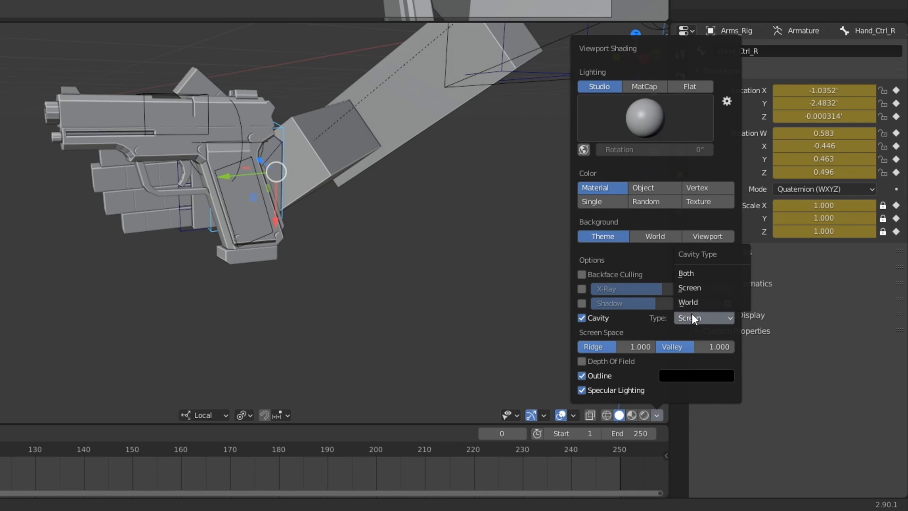
{"action": "left_click", "coordinate": [698, 273]}
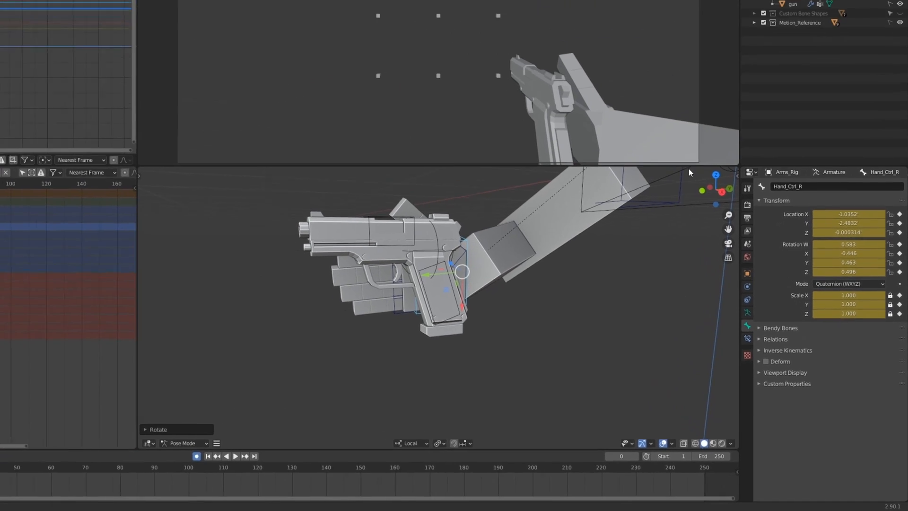
{"action": "key", "text": "n"}
{"action": "key", "text": "n"}
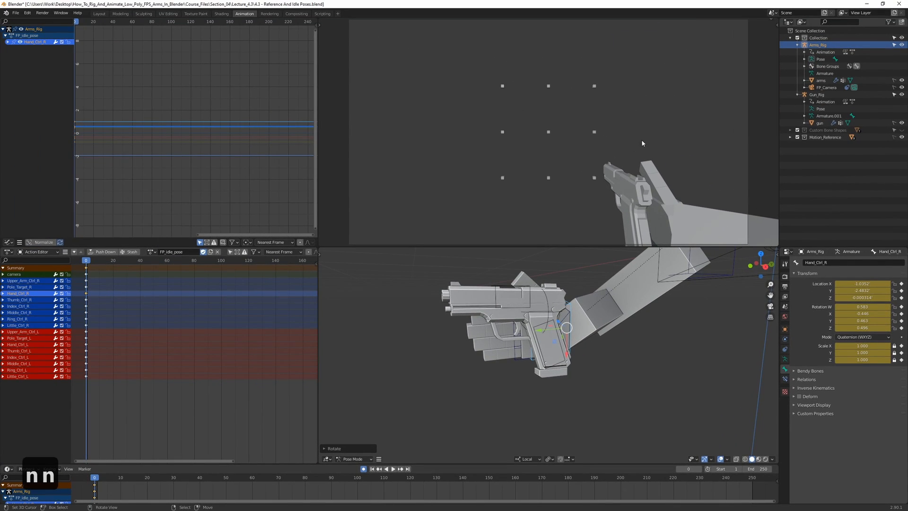
{"action": "key", "text": "m"}
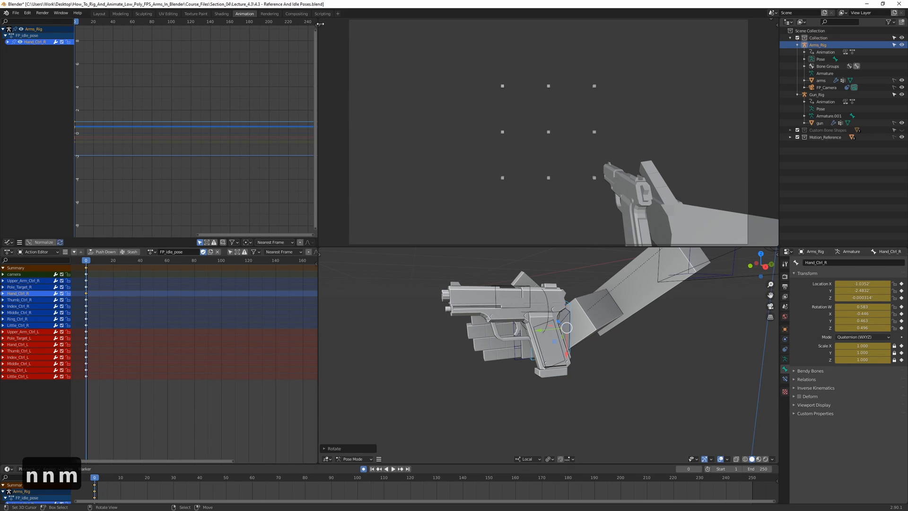
{"action": "left_click", "coordinate": [318, 25]}
{"action": "key", "text": "n"}
{"action": "key", "text": "m"}
{"action": "key", "text": "t"}
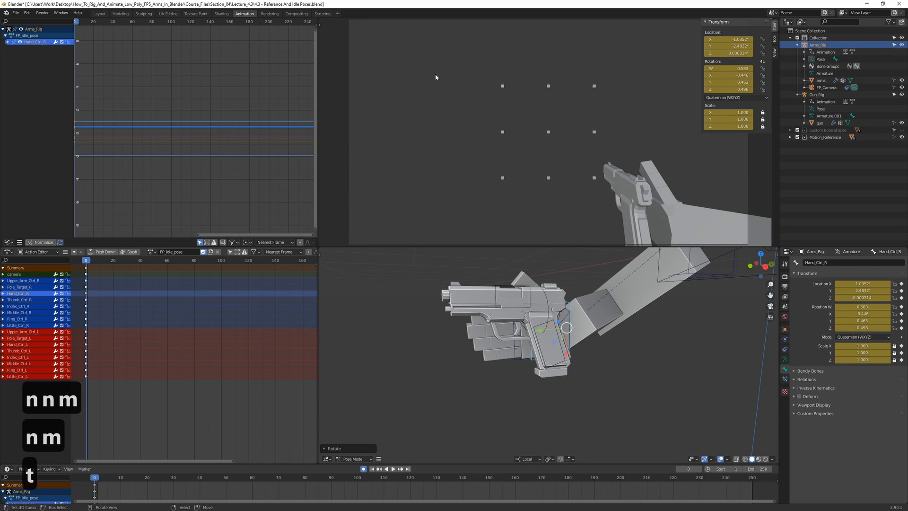
{"action": "key", "text": "n"}
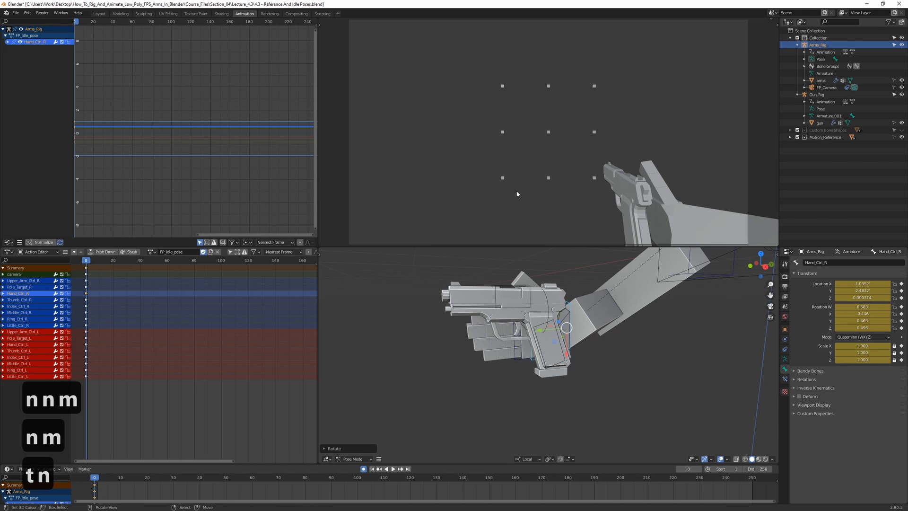
{"action": "right_click", "coordinate": [477, 246]}
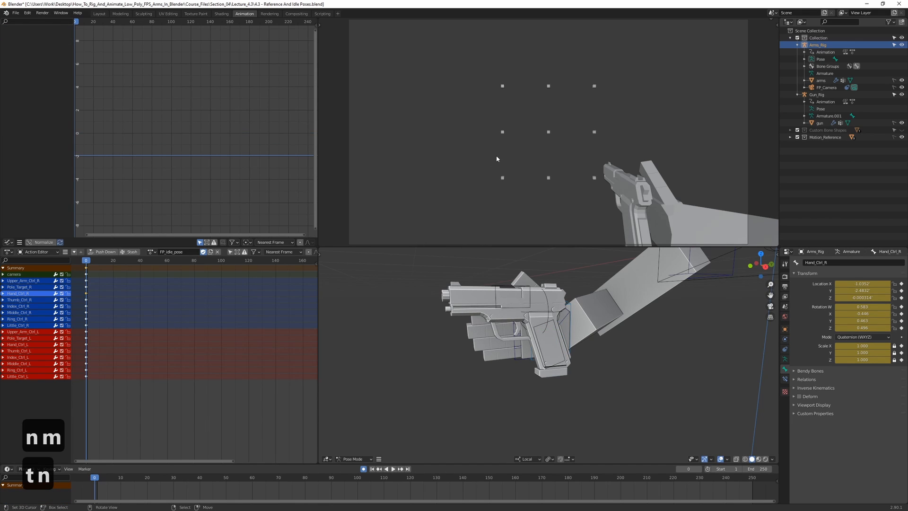
Enable Cavity shading with type Both in the camera viewport, revealing its header for the change and hiding it again.
{"action": "left_click", "coordinate": [772, 22]}
{"action": "left_click", "coordinate": [772, 31]}
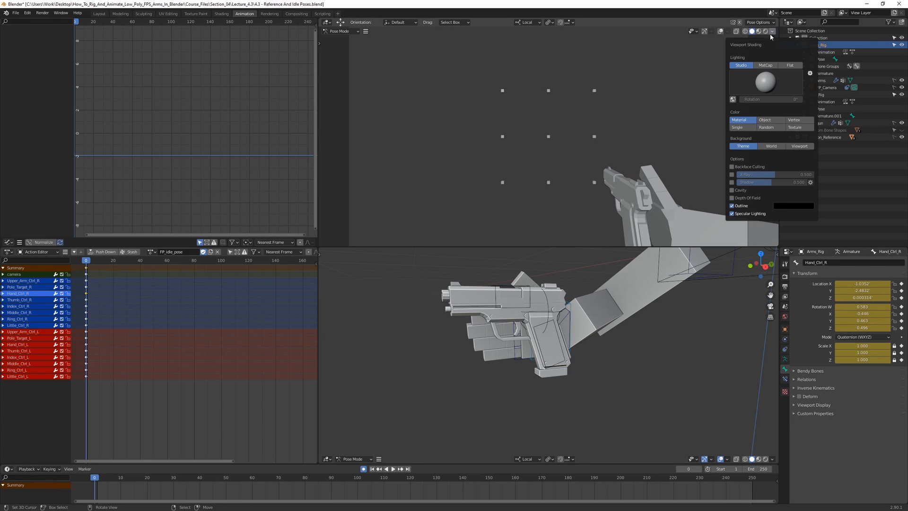
{"action": "left_click", "coordinate": [732, 190]}
{"action": "left_click", "coordinate": [783, 190]}
{"action": "left_click", "coordinate": [789, 214]}
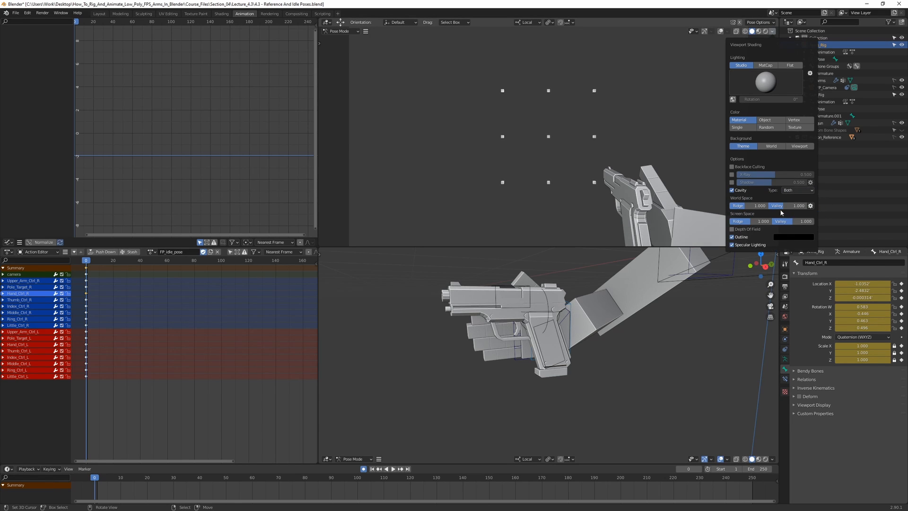
{"action": "right_click", "coordinate": [774, 34]}
{"action": "left_click", "coordinate": [790, 36]}
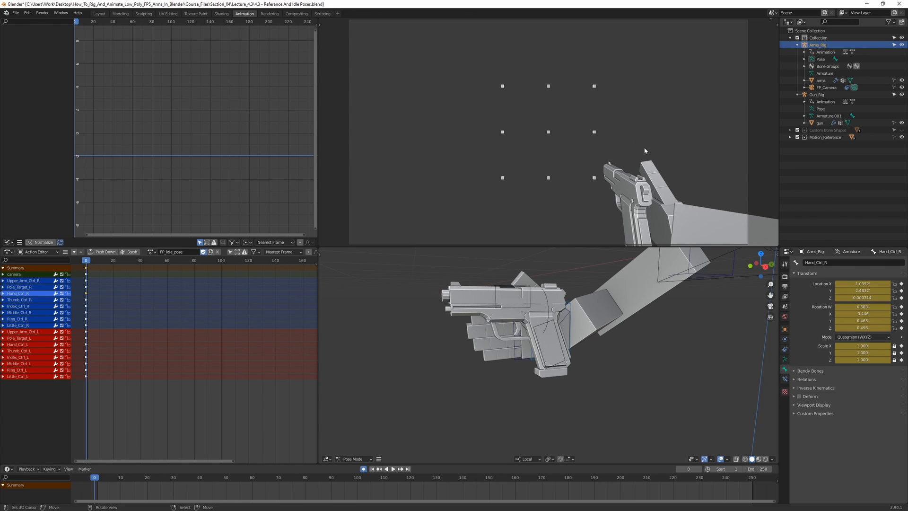
Switch the camera viewport's shading to Material Preview, comparing it with Solid shading before keeping it.
{"action": "key", "text": "z"}
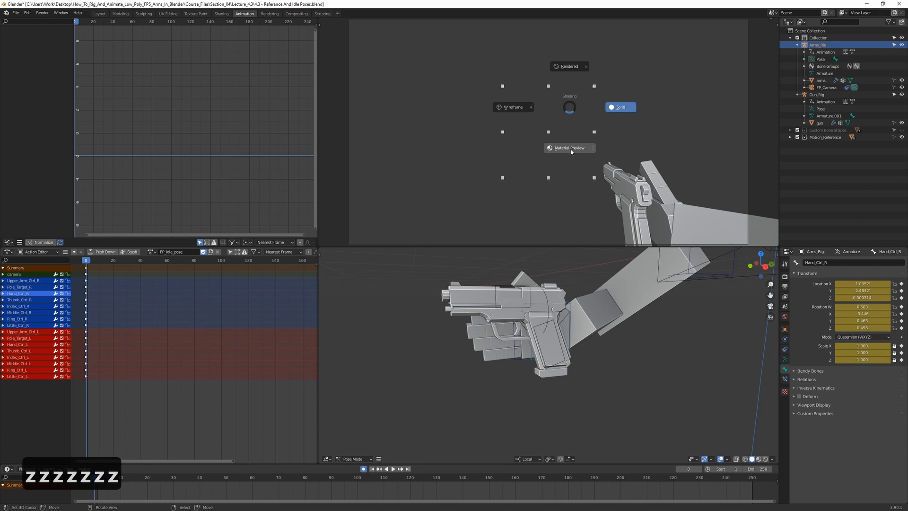
{"action": "left_click", "coordinate": [562, 156]}
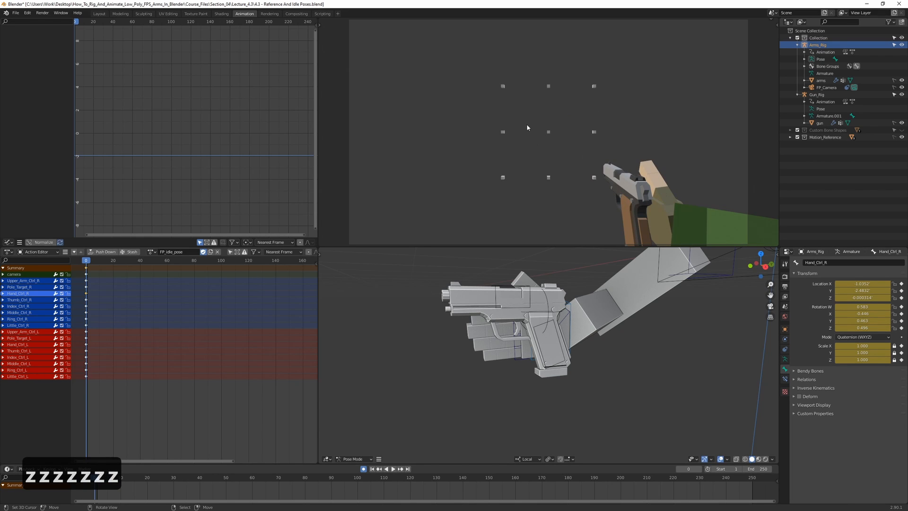
{"action": "key", "text": "z"}
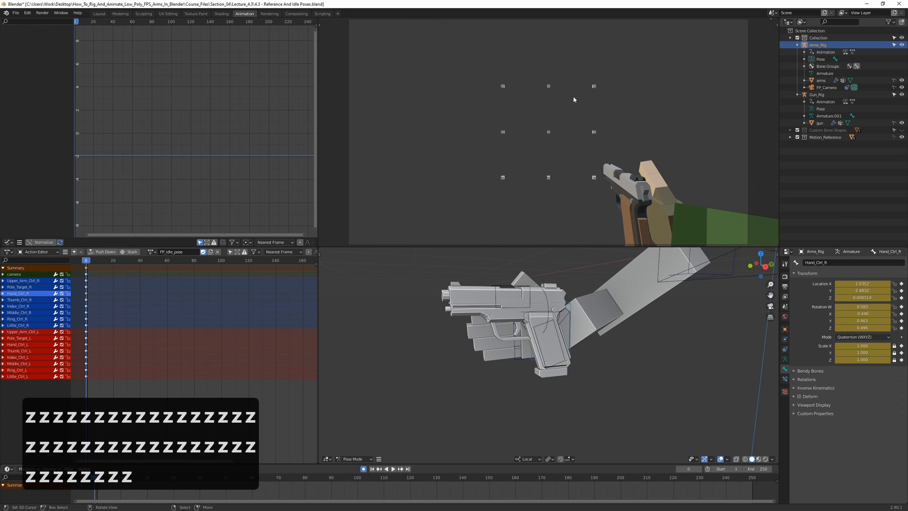
{"action": "key", "text": "z"}
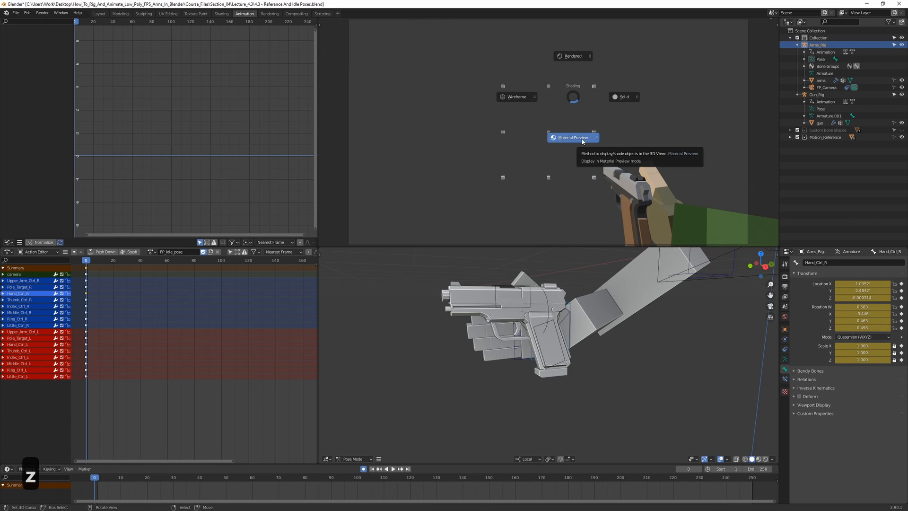
{"action": "key", "text": "z"}
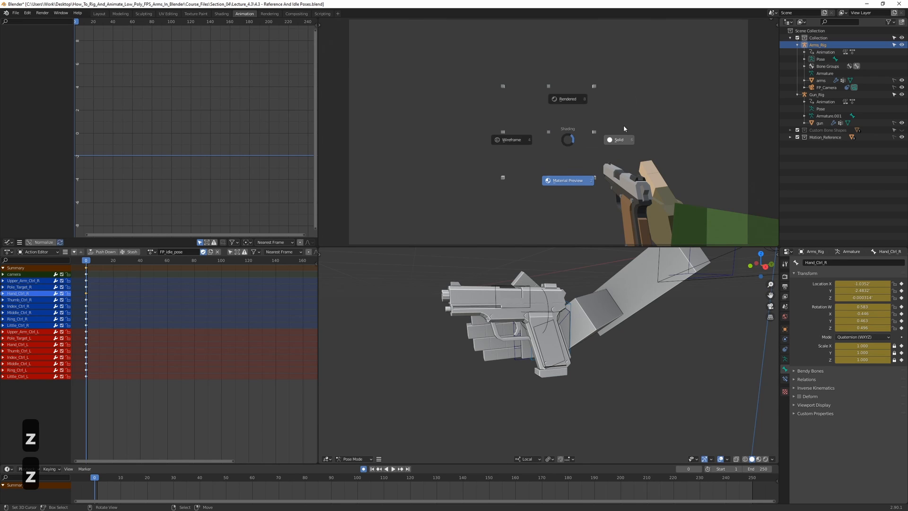
{"action": "left_click", "coordinate": [621, 139]}
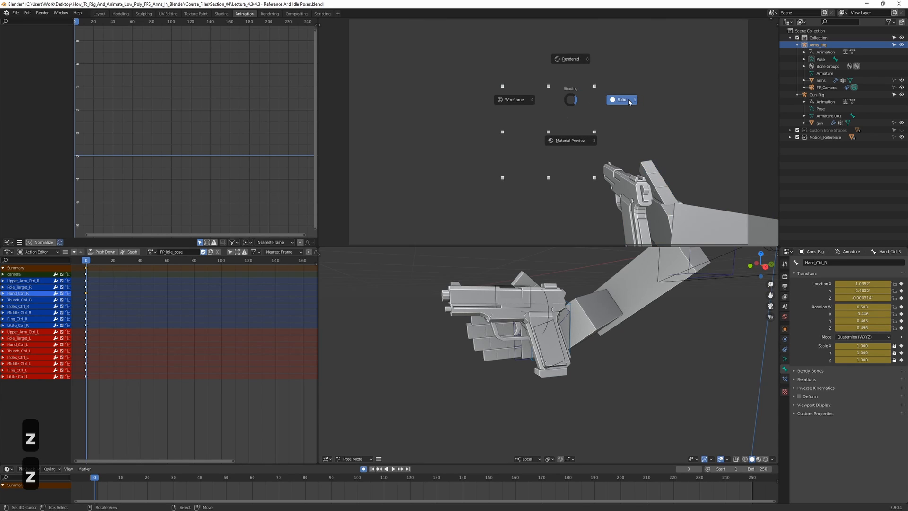
{"action": "left_click", "coordinate": [581, 141]}
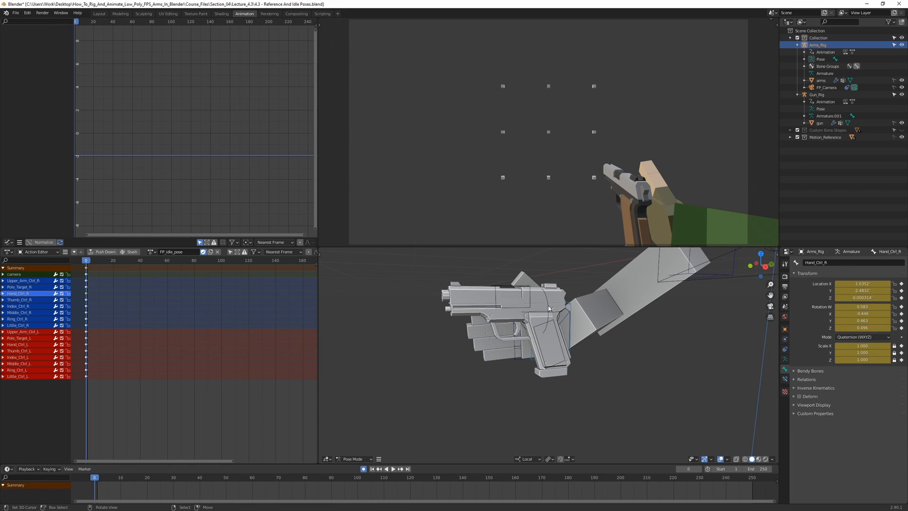
Move Hand_Ctrl_R slightly in the right side view to refine the palm's position behind the pistol grip.
{"action": "middle_click_drag", "start_coordinate": [571, 328], "coordinate": [567, 326]}
{"action": "key", "text": "KP_3"}
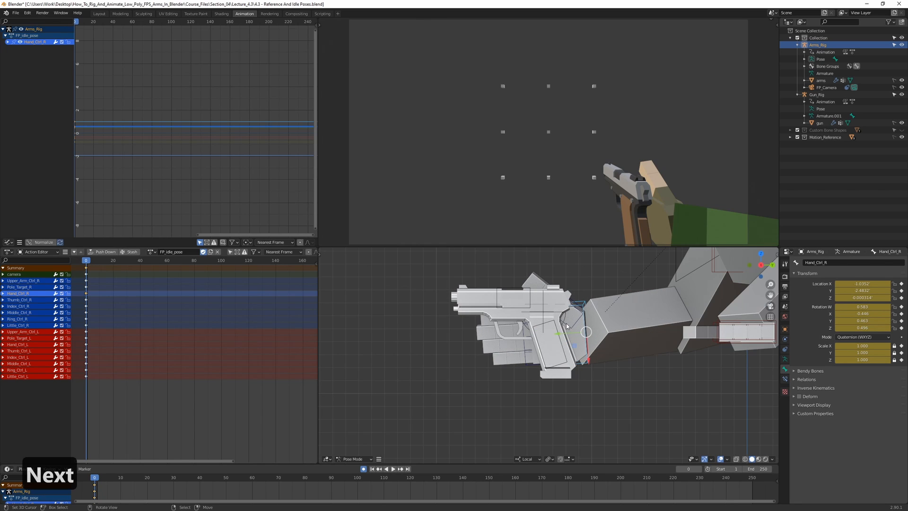
{"action": "scroll", "coordinate": [568, 324], "scroll_direction": "up", "scroll_amount": 4}
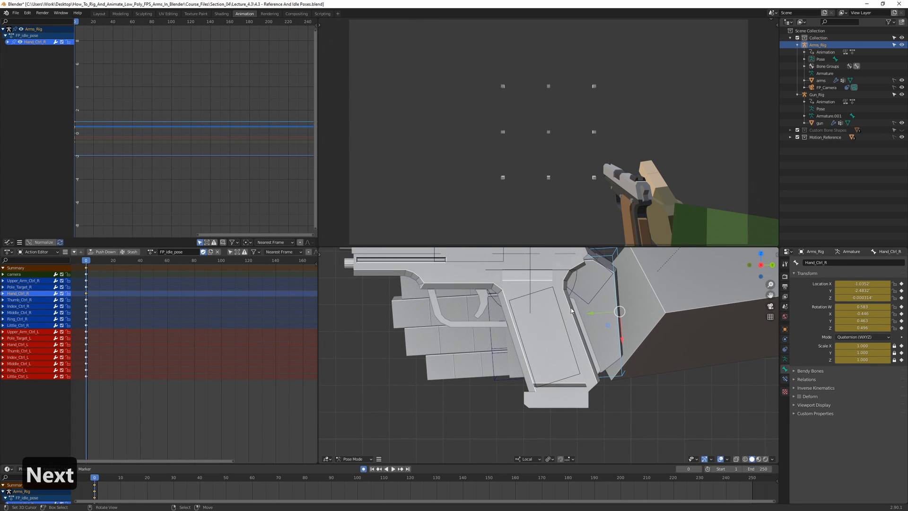
{"action": "key", "text": "g"}
{"action": "left_click", "coordinate": [573, 317]}
In the front view, rotate Hand_Ctrl_R around its local X axis until the fingers are vertical, and move the hand against the grip.
{"action": "key", "text": "KP_1"}
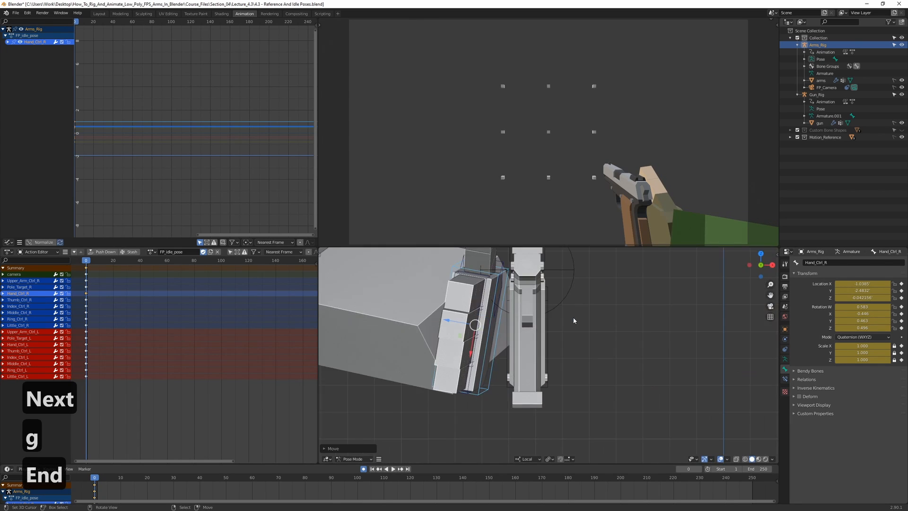
{"action": "key", "text": "r"}
{"action": "key", "text": "r"}
{"action": "key", "text": "x"}
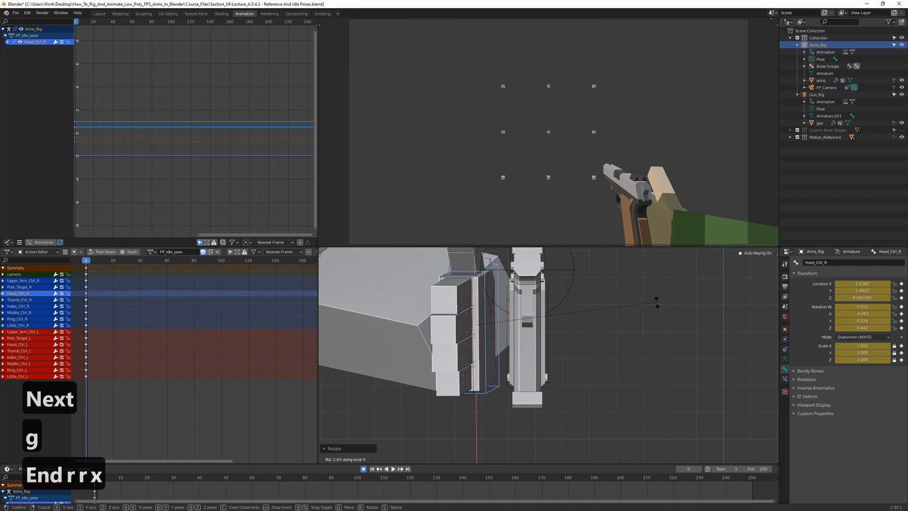
{"action": "left_click", "coordinate": [640, 289]}
{"action": "key", "text": "g"}
{"action": "left_click", "coordinate": [647, 302]}
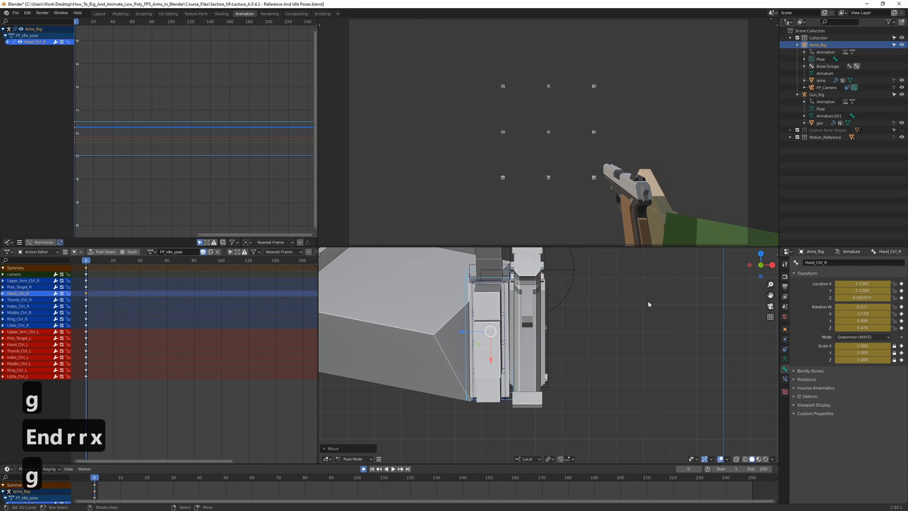
In the right side view, rotate and shift Hand_Ctrl_R so the palm sits farther behind the pistol grip.
{"action": "key", "text": "KP_3"}
{"action": "key", "text": "r"}
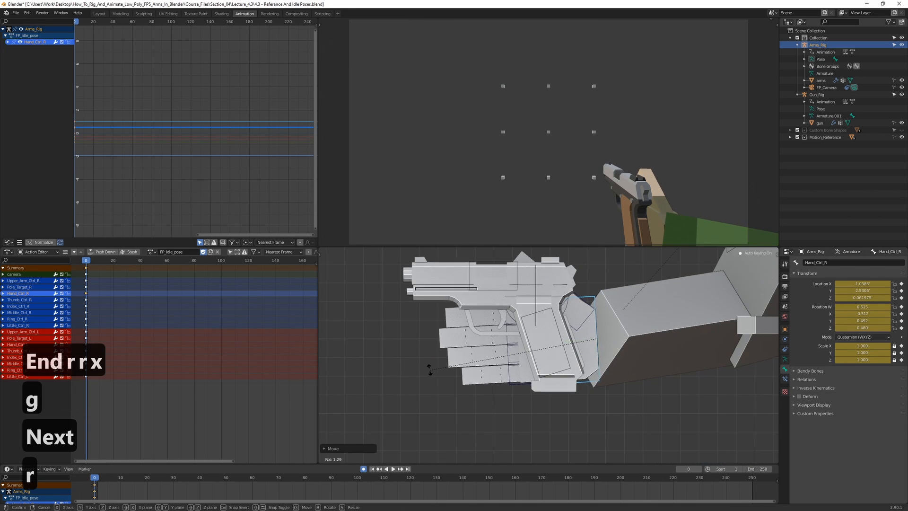
{"action": "left_click", "coordinate": [430, 362]}
{"action": "key", "text": "g"}
{"action": "left_click", "coordinate": [477, 360]}
{"action": "key", "text": "r"}
{"action": "left_click", "coordinate": [485, 358]}
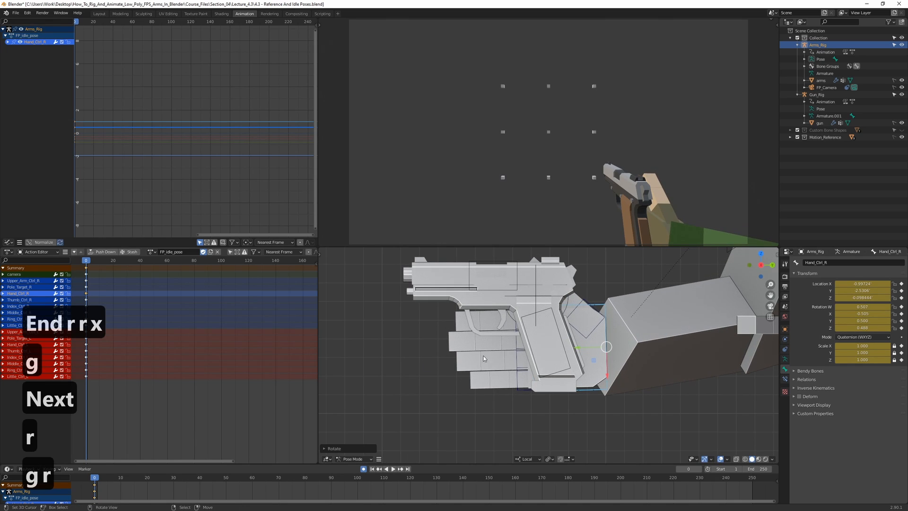
Rotate Thumb_Ctrl_R around its local X, Z and Y axes to fold the right thumb over the pistol grip.
{"action": "middle_click_drag", "start_coordinate": [729, 293], "coordinate": [677, 316]}
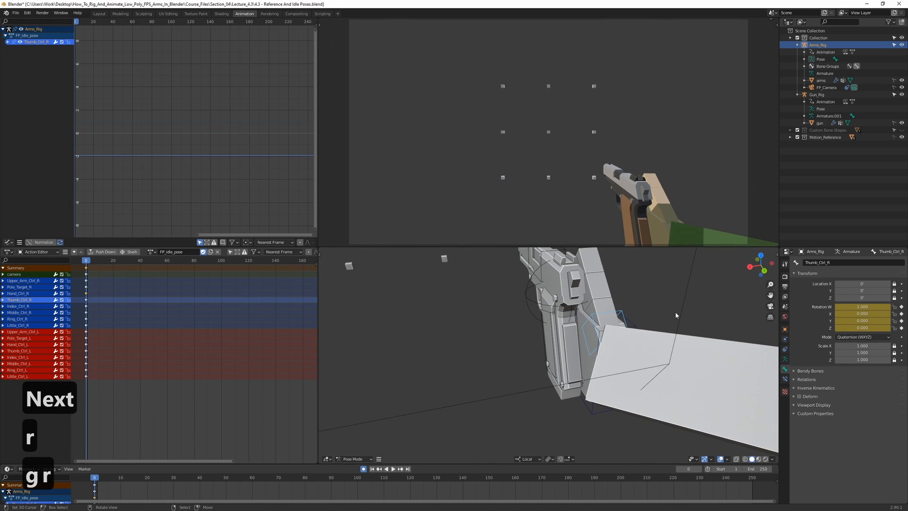
{"action": "right_click", "coordinate": [638, 323]}
{"action": "key", "text": "r"}
{"action": "key", "text": "x"}
{"action": "left_click", "coordinate": [639, 277]}
{"action": "key", "text": "r"}
{"action": "key", "text": "z"}
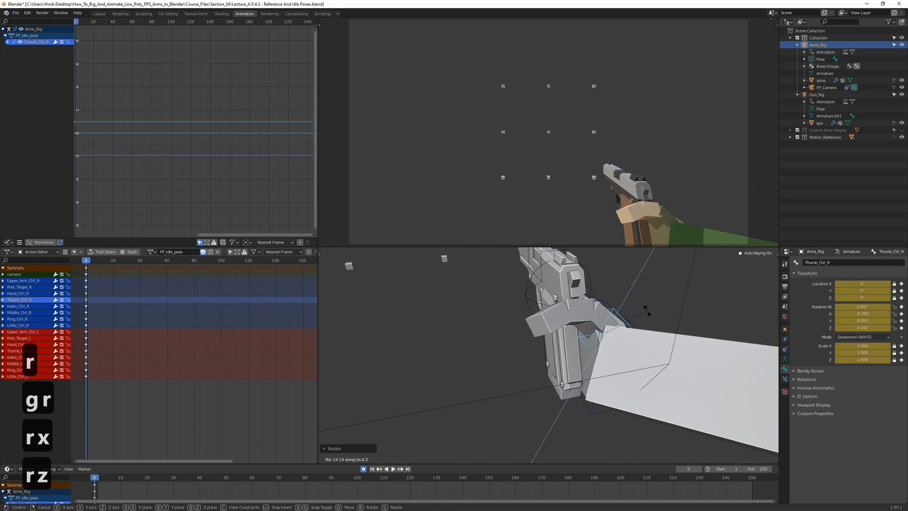
{"action": "left_click", "coordinate": [653, 289]}
{"action": "key", "text": "r"}
{"action": "key", "text": "y"}
{"action": "left_click", "coordinate": [655, 339]}
{"action": "key", "text": "r"}
{"action": "key", "text": "x"}
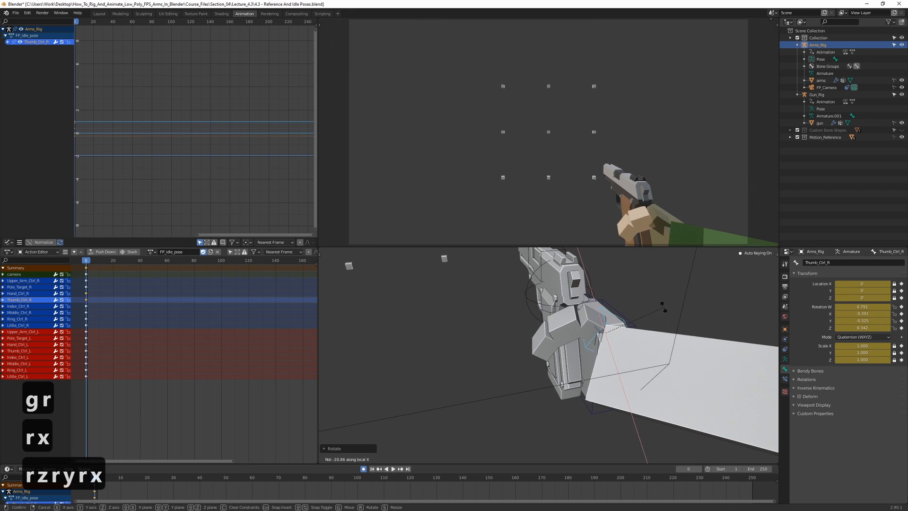
{"action": "left_click", "coordinate": [632, 320]}
Refine Thumb_Ctrl_R with a small rotation around its local Z axis, viewed from the side of the grip.
{"action": "middle_click_drag", "start_coordinate": [632, 319], "coordinate": [669, 308]}
{"action": "key", "text": "r"}
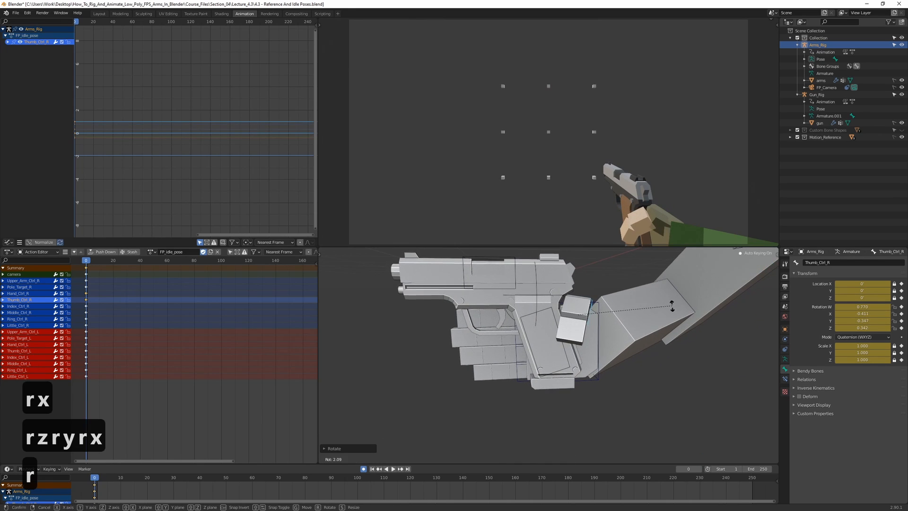
{"action": "key", "text": "r"}
{"action": "key", "text": "z"}
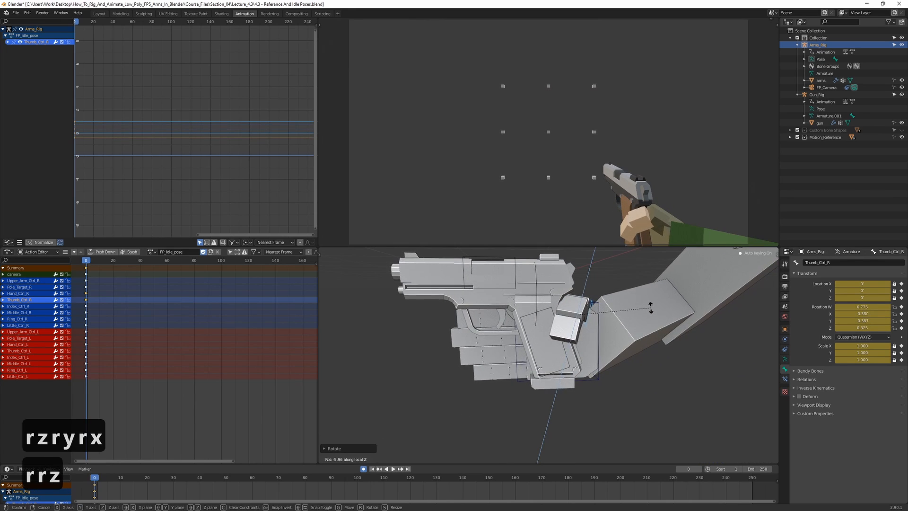
{"action": "left_click", "coordinate": [651, 308]}
Select Little_Ctrl_R, Ring_Ctrl_R and Middle_Ctrl_R together and rotate them around local X to curl the fingers around the grip.
{"action": "middle_click_drag", "start_coordinate": [530, 357], "coordinate": [543, 339]}
{"action": "left_click", "coordinate": [555, 364]}
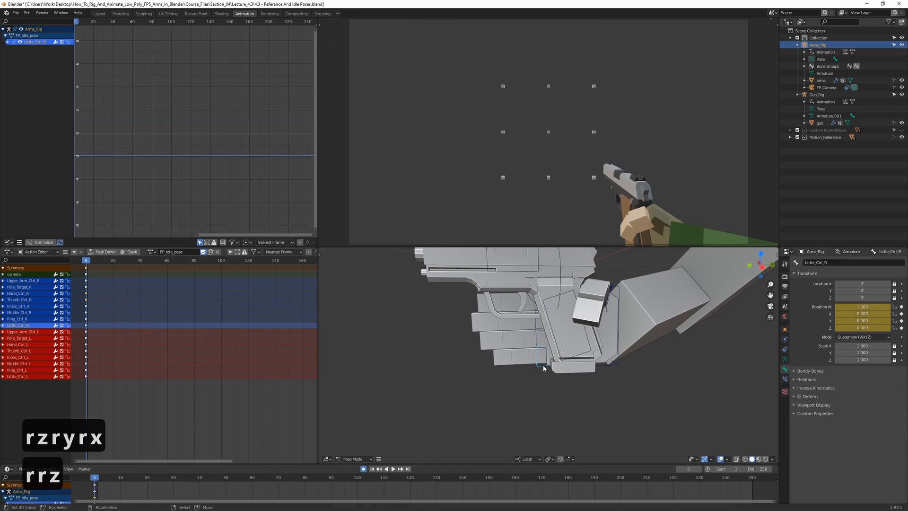
{"action": "key", "text": "End"}
{"action": "key", "text": "Page_Down"}
{"action": "scroll", "coordinate": [543, 363], "scroll_direction": "up", "scroll_amount": 2}
{"action": "left_click", "coordinate": [535, 339], "text": "shift"}
{"action": "left_click", "coordinate": [532, 313], "text": "shift"}
{"action": "key", "text": "r"}
{"action": "key", "text": "x"}
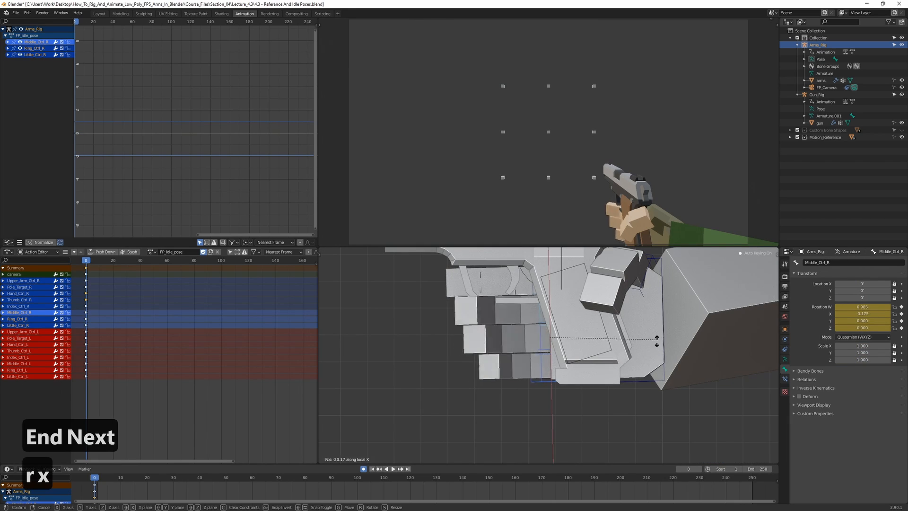
{"action": "left_click", "coordinate": [543, 396]}
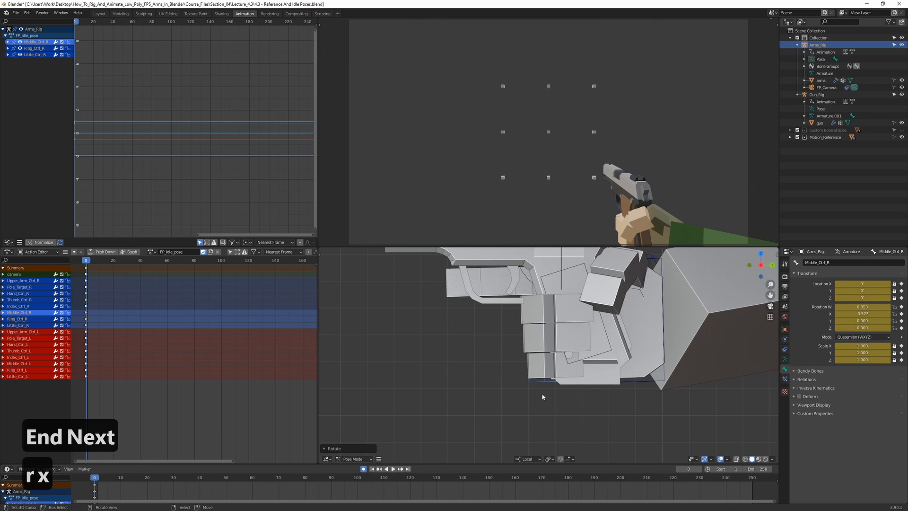
Rotate and move Hand_Ctrl_R in the side view so the curled fingers follow the slant of the grip.
{"action": "left_click", "coordinate": [626, 383]}
{"action": "key", "text": "r"}
{"action": "key", "text": "g"}
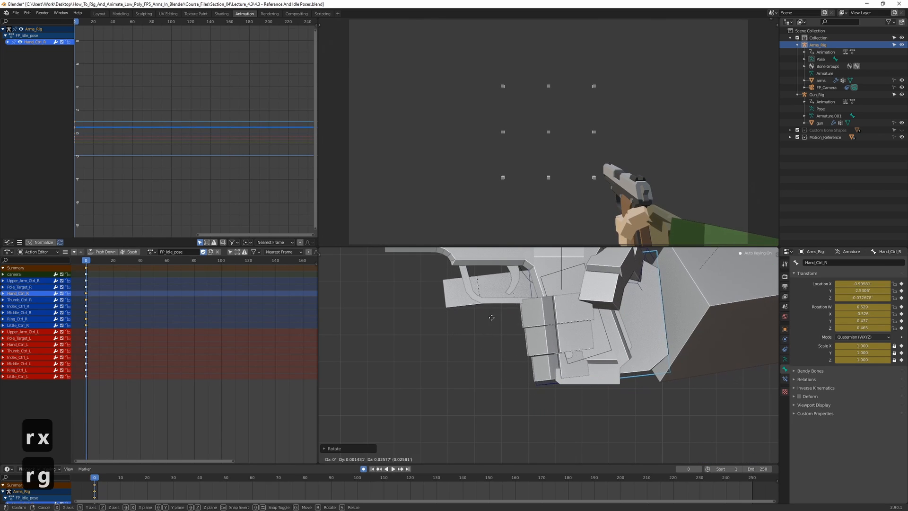
{"action": "left_click", "coordinate": [493, 318]}
{"action": "right_click", "coordinate": [507, 339]}
Adjust Hand_Ctrl_R's rotation around its local X axis, viewing the hand and pistol from the front and above.
{"action": "middle_click_drag", "start_coordinate": [604, 320], "coordinate": [532, 351], "text": "shift"}
{"action": "left_click", "coordinate": [470, 307]}
{"action": "key", "text": "r"}
{"action": "key", "text": "z"}
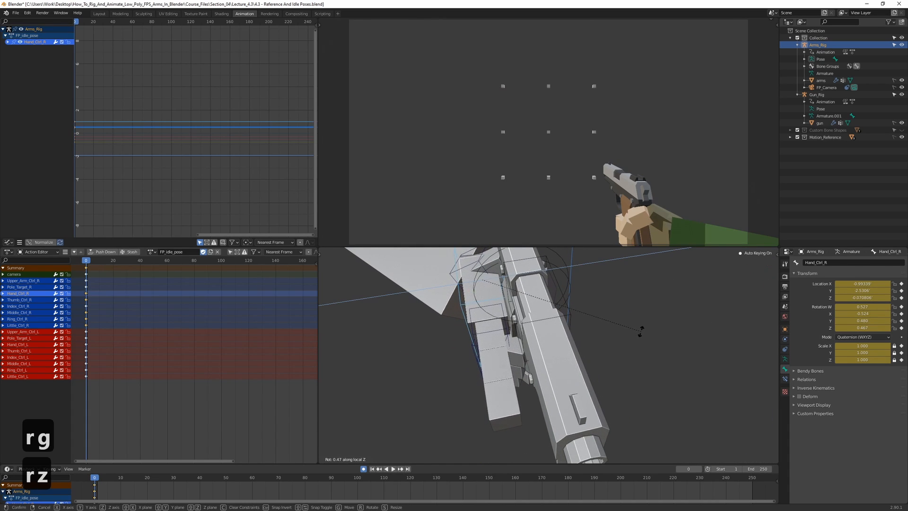
{"action": "key", "text": "x"}
{"action": "left_click", "coordinate": [635, 328]}
Curl Index_Ctrl_R around its local X axis and tilt it in the side view so the finger lies inside the trigger guard.
{"action": "left_click", "coordinate": [504, 321]}
{"action": "middle_click_drag", "start_coordinate": [504, 321], "coordinate": [636, 308]}
{"action": "key", "text": "r"}
{"action": "key", "text": "x"}
{"action": "left_click", "coordinate": [597, 307]}
{"action": "key", "text": "End"}
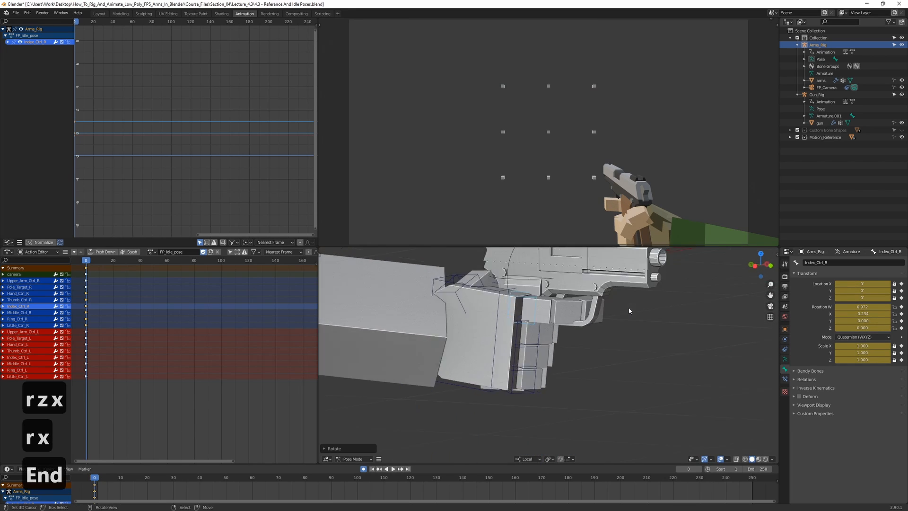
{"action": "key", "text": "Page_Down"}
{"action": "key", "text": "r"}
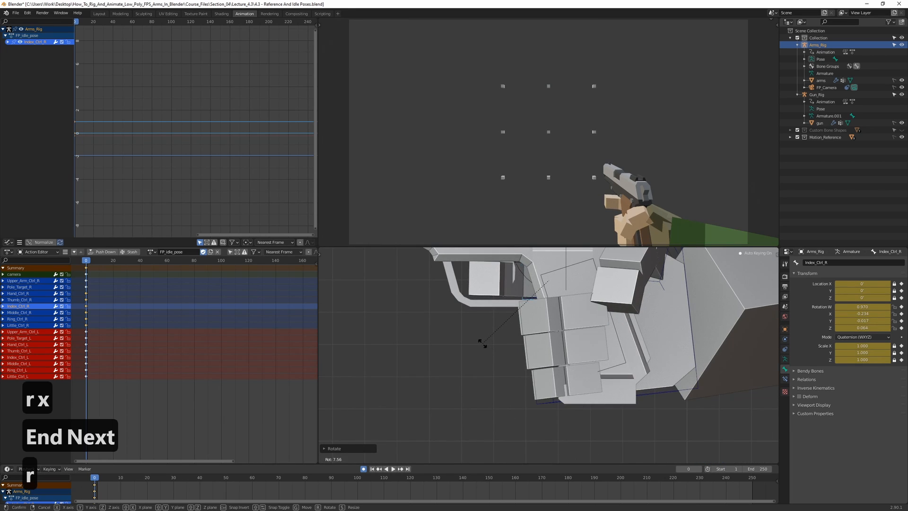
{"action": "left_click", "coordinate": [486, 347]}
Fine-tune Index_Ctrl_R's curl around its local X axis, undoing the stray change made between the two rotations.
{"action": "middle_click_drag", "start_coordinate": [487, 347], "coordinate": [626, 319]}
{"action": "key", "text": "r"}
{"action": "key", "text": "x"}
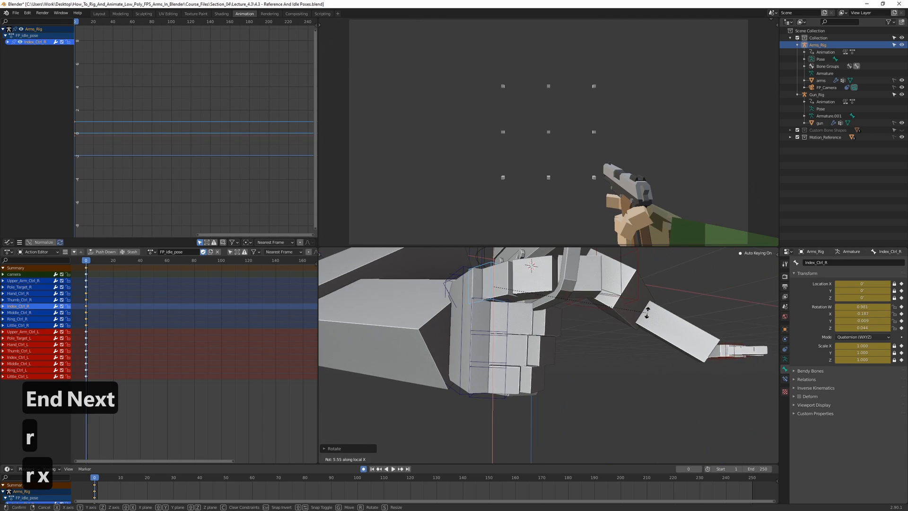
{"action": "left_click", "coordinate": [639, 300]}
{"action": "middle_click_drag", "start_coordinate": [569, 312], "coordinate": [620, 351]}
{"action": "left_click", "coordinate": [590, 333]}
{"action": "left_click_drag", "start_coordinate": [557, 313], "coordinate": [559, 303]}
{"action": "key", "text": "ctrl+z"}
{"action": "key", "text": "r"}
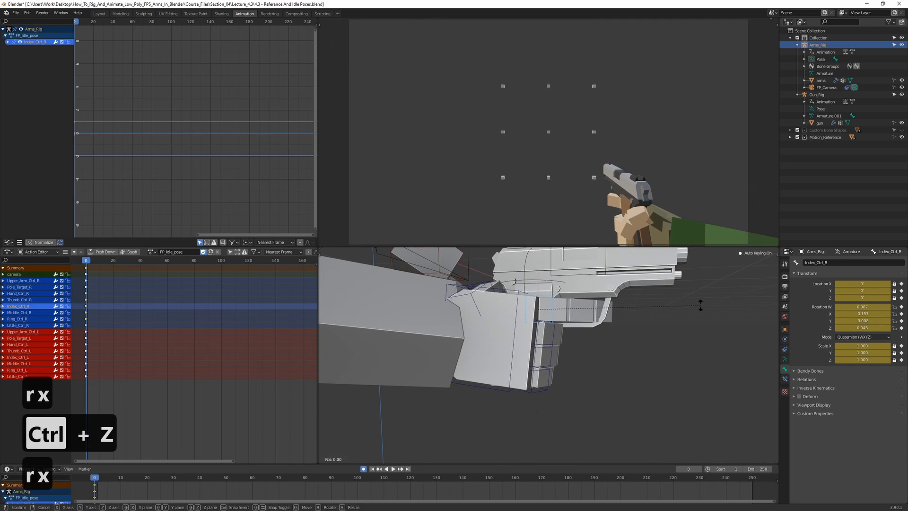
{"action": "left_click", "coordinate": [610, 336]}
Rotate Little_Ctrl_R around its local X axis to fit the right little finger around the grip.
{"action": "middle_click_drag", "start_coordinate": [610, 335], "coordinate": [477, 316]}
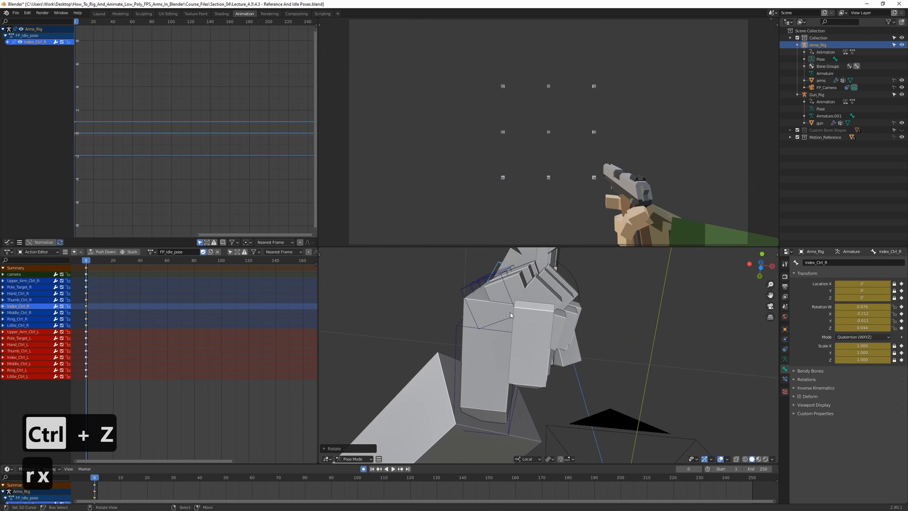
{"action": "right_click", "coordinate": [475, 312]}
{"action": "key", "text": "r"}
{"action": "key", "text": "x"}
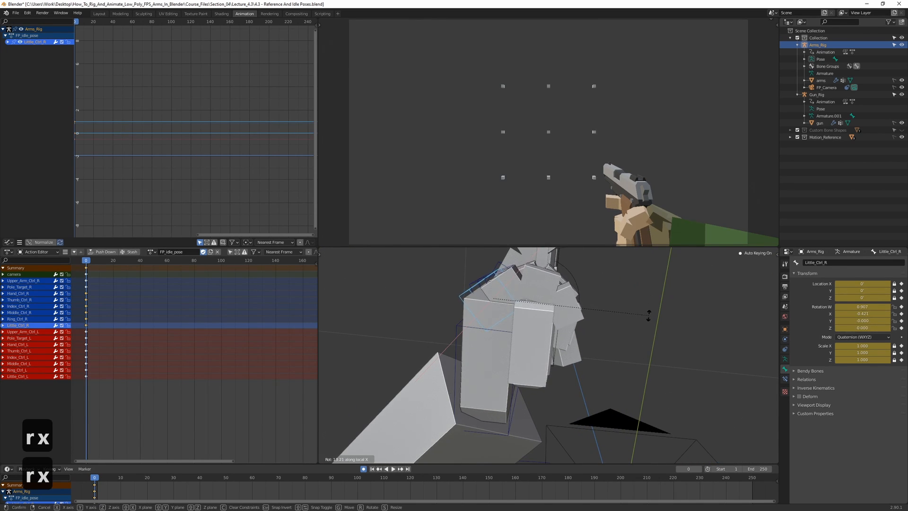
{"action": "left_click", "coordinate": [633, 325]}
Rotate Ring_Ctrl_R around its local X axis to fit the right ring finger around the grip.
{"action": "middle_click_drag", "start_coordinate": [633, 325], "coordinate": [520, 346]}
{"action": "right_click", "coordinate": [476, 305]}
{"action": "key", "text": "r"}
{"action": "key", "text": "x"}
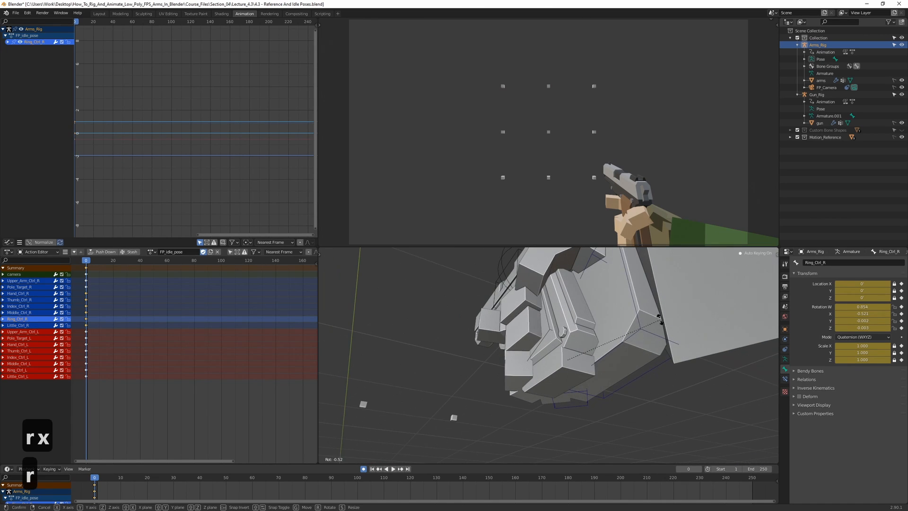
{"action": "left_click", "coordinate": [652, 312]}
Rotate Middle_Ctrl_R around its local X axis in two adjustments to fit the right middle finger around the grip.
{"action": "middle_click_drag", "start_coordinate": [652, 313], "coordinate": [581, 352]}
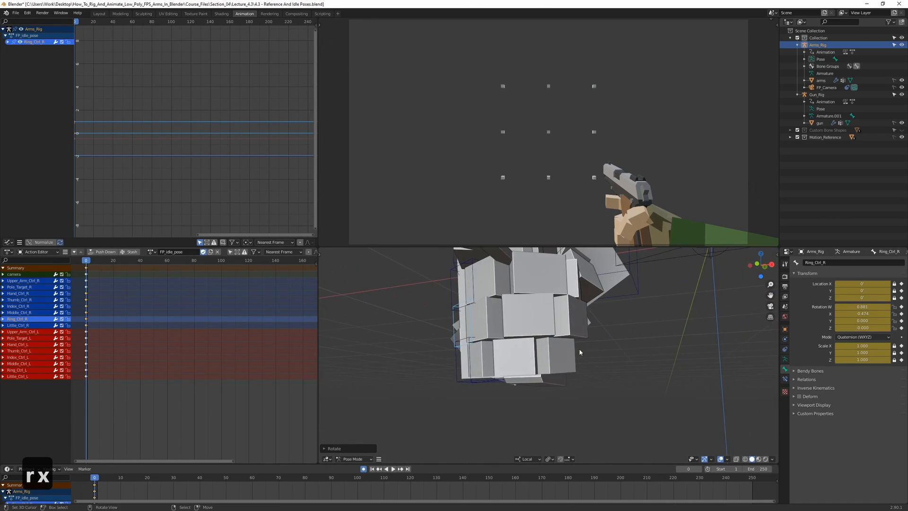
{"action": "right_click", "coordinate": [475, 293]}
{"action": "middle_click_drag", "start_coordinate": [475, 293], "coordinate": [596, 317]}
{"action": "key", "text": "r"}
{"action": "key", "text": "x"}
{"action": "left_click", "coordinate": [659, 317]}
{"action": "key", "text": "r"}
{"action": "key", "text": "x"}
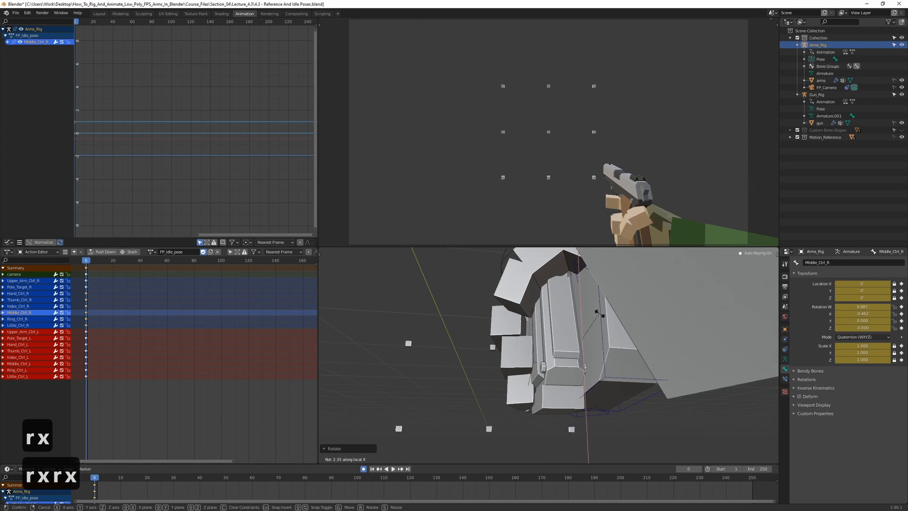
{"action": "left_click", "coordinate": [595, 361]}
Rotate Thumb_Ctrl_R around its local Y and Z axes so the right thumb lies diagonally across the side of the grip.
{"action": "middle_click_drag", "start_coordinate": [594, 361], "coordinate": [671, 317]}
{"action": "right_click", "coordinate": [602, 306]}
{"action": "key", "text": "r"}
{"action": "key", "text": "z"}
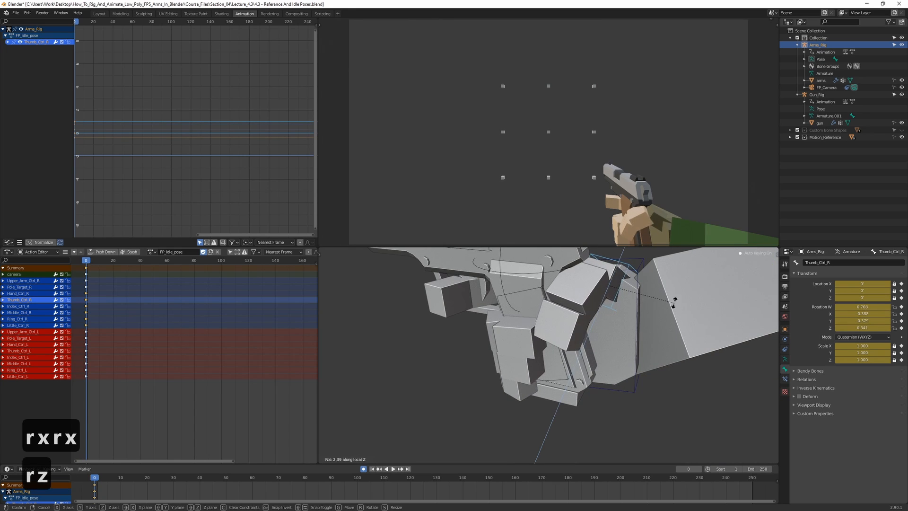
{"action": "key", "text": "y"}
{"action": "left_click", "coordinate": [643, 344]}
{"action": "key", "text": "r"}
{"action": "key", "text": "z"}
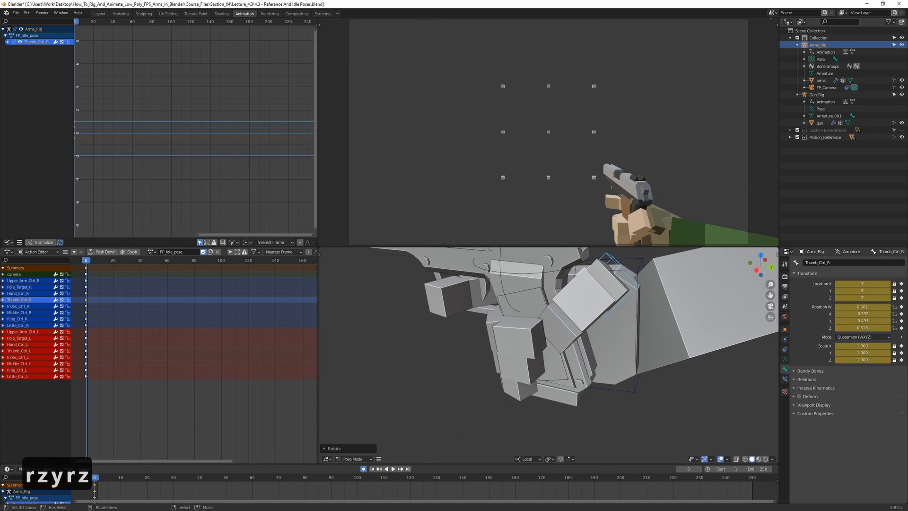
Refine Thumb_Ctrl_R with rotations around its local X, Y and Z axes to rest the right thumb against the grip.
{"action": "key", "text": "r"}
{"action": "key", "text": "x"}
{"action": "key", "text": "r"}
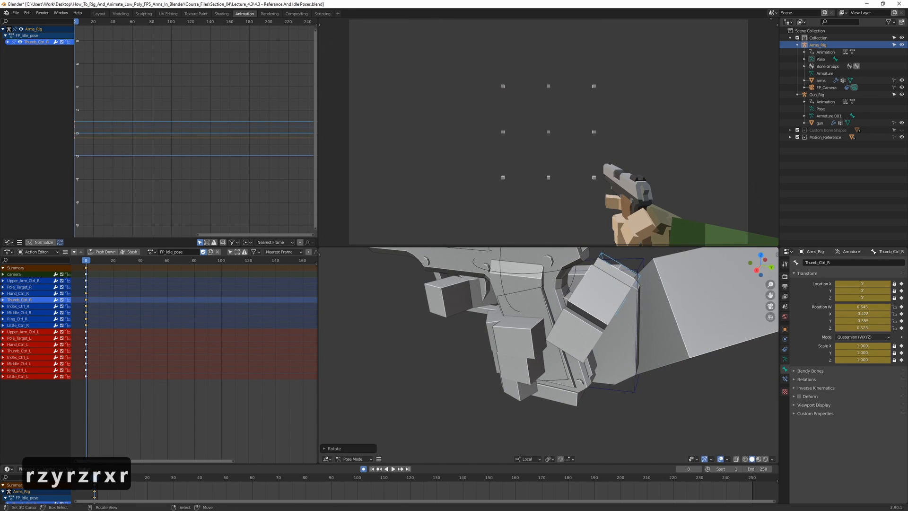
{"action": "key", "text": "r"}
{"action": "key", "text": "y"}
{"action": "left_click", "coordinate": [665, 309]}
{"action": "key", "text": "r"}
{"action": "key", "text": "z"}
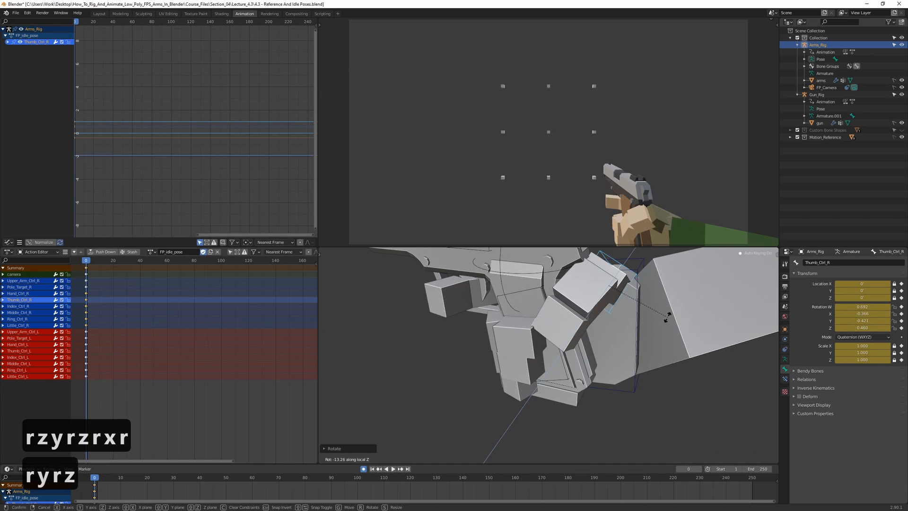
{"action": "left_click", "coordinate": [665, 317]}
{"action": "left_click", "coordinate": [642, 351]}
{"action": "middle_click_drag", "start_coordinate": [641, 351], "coordinate": [604, 364]}
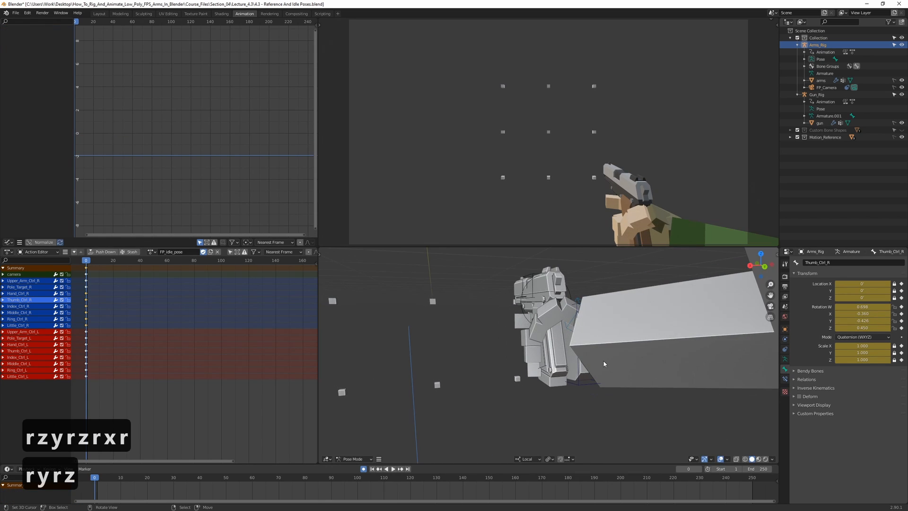
Lower the right upper arm control, Upper_Arm_Ctrl_R, in the front view.
{"action": "key", "text": "KP_1"}
{"action": "scroll", "coordinate": [604, 363], "scroll_direction": "down", "scroll_amount": 3}
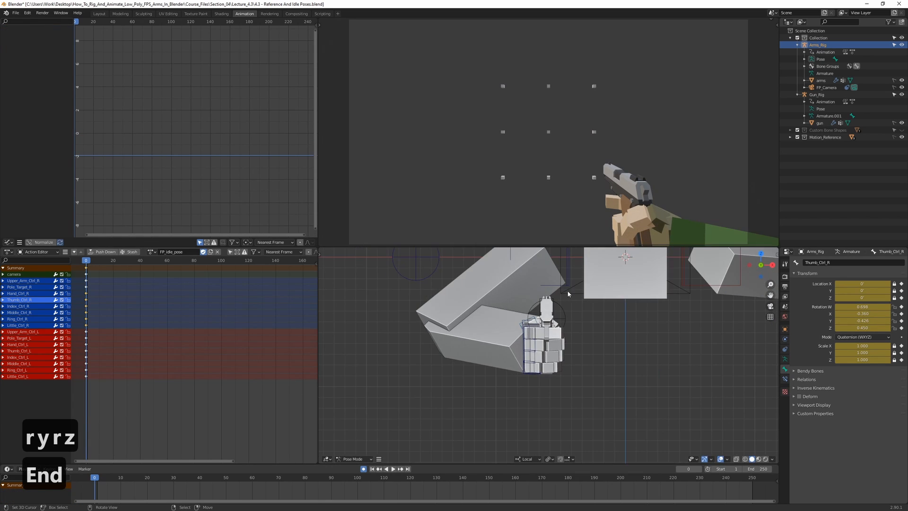
{"action": "scroll", "coordinate": [505, 283], "scroll_direction": "up", "scroll_amount": 2}
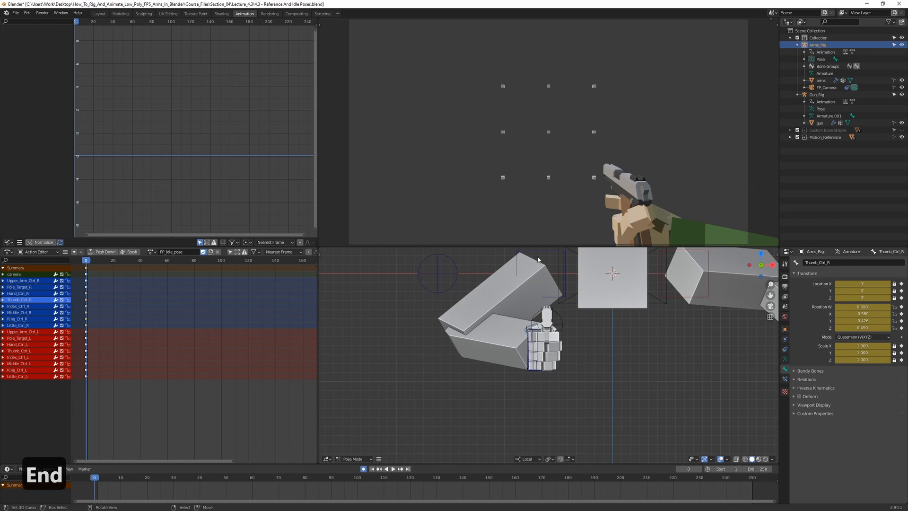
{"action": "left_click", "coordinate": [544, 267]}
{"action": "key", "text": "g"}
{"action": "left_click", "coordinate": [559, 292]}
Move Pole_Target_R in two adjustments to below and outside the right arm so the elbow points downward.
{"action": "right_click", "coordinate": [452, 300]}
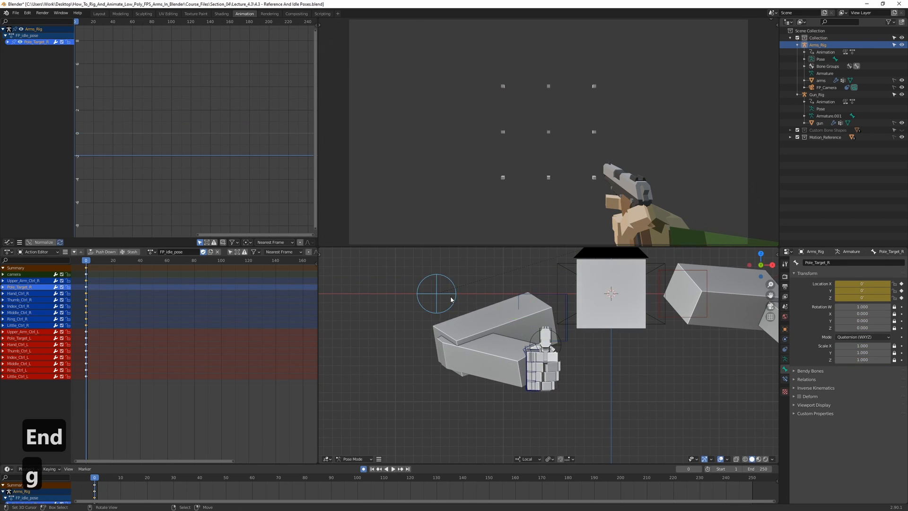
{"action": "scroll", "coordinate": [452, 301], "scroll_direction": "down", "scroll_amount": 4}
{"action": "middle_click_drag", "start_coordinate": [450, 301], "coordinate": [523, 318]}
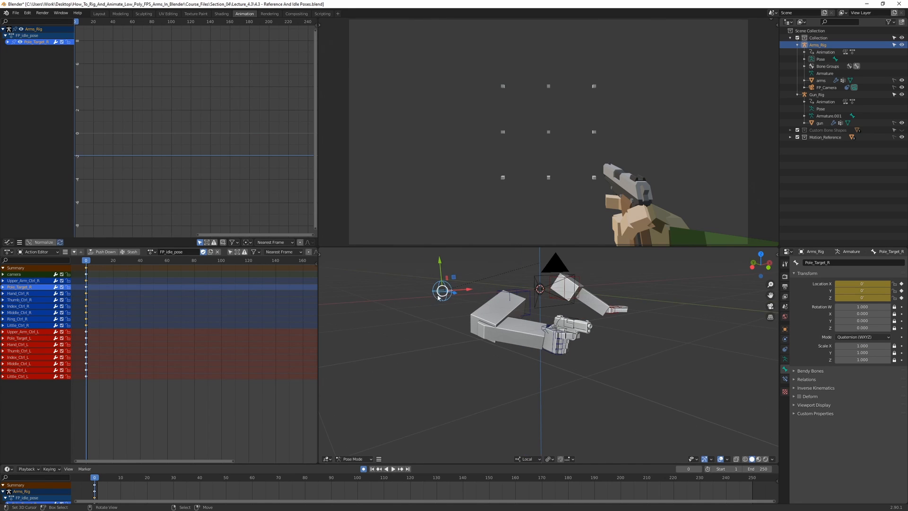
{"action": "key", "text": "g"}
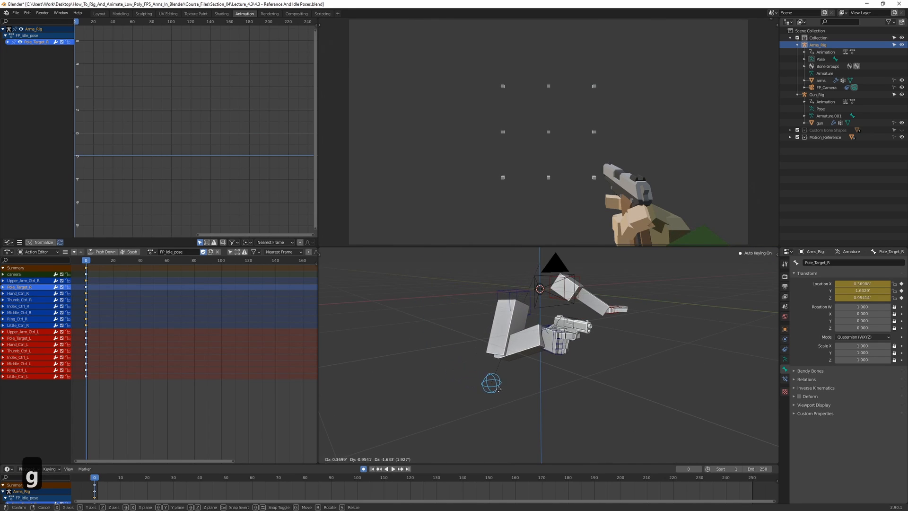
{"action": "left_click", "coordinate": [499, 387]}
{"action": "key", "text": "End"}
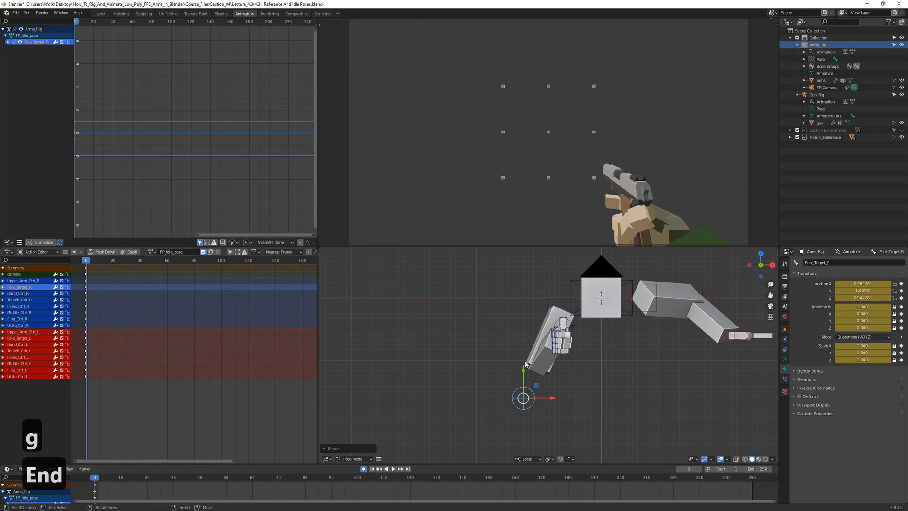
{"action": "middle_click_drag", "start_coordinate": [554, 382], "coordinate": [538, 323], "text": "shift"}
{"action": "key", "text": "g"}
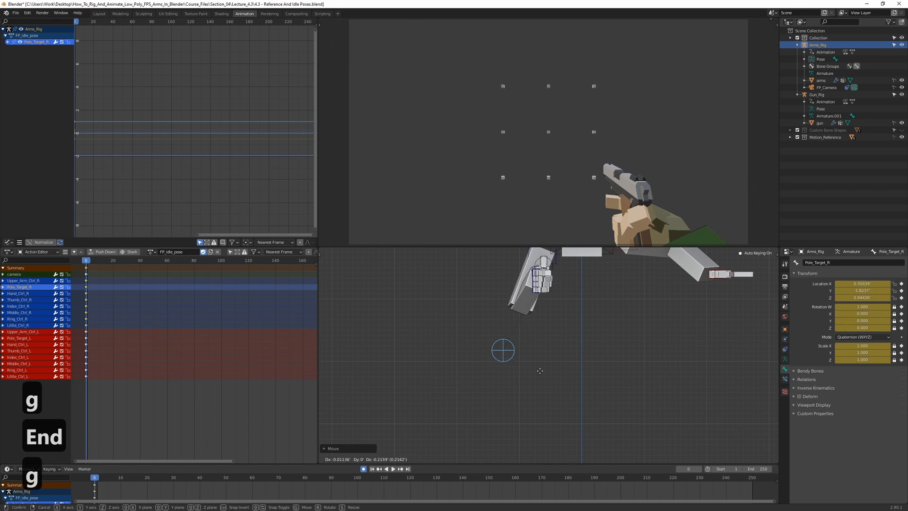
{"action": "left_click", "coordinate": [532, 360]}
{"action": "scroll", "coordinate": [551, 381], "scroll_direction": "up", "scroll_amount": 4}
Reposition Upper_Arm_Ctrl_R slightly higher in the front view to refine the right shoulder.
{"action": "left_click", "coordinate": [548, 294]}
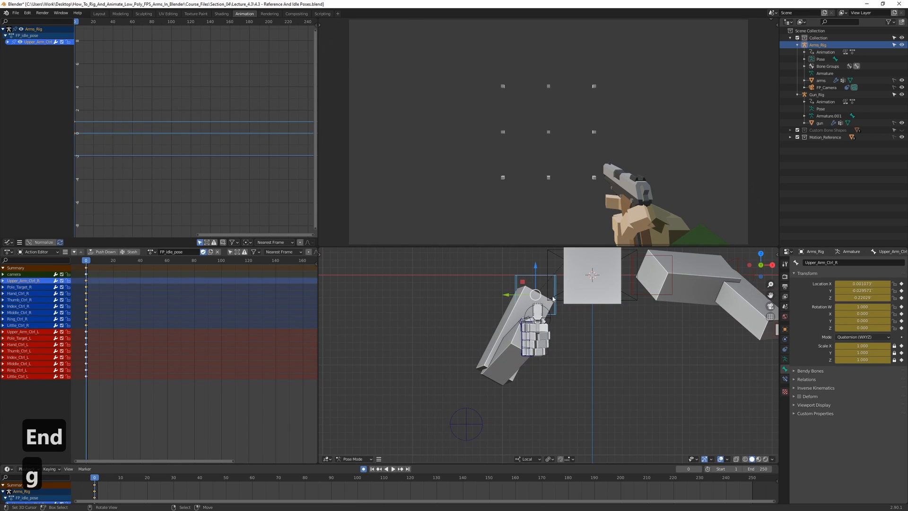
{"action": "key", "text": "g"}
{"action": "left_click", "coordinate": [572, 306]}
{"action": "scroll", "coordinate": [573, 306], "scroll_direction": "down", "scroll_amount": 1}
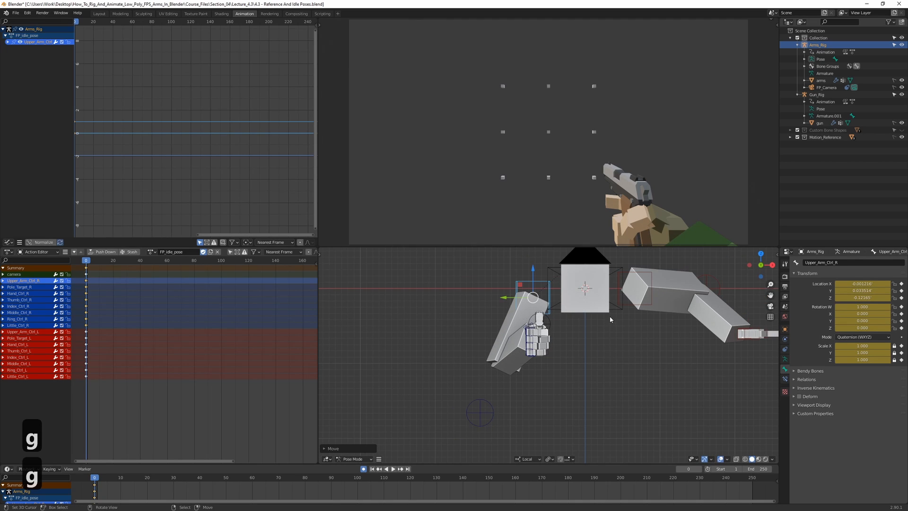
{"action": "key", "text": "space"}
{"action": "middle_click_drag", "start_coordinate": [556, 343], "coordinate": [689, 332]}
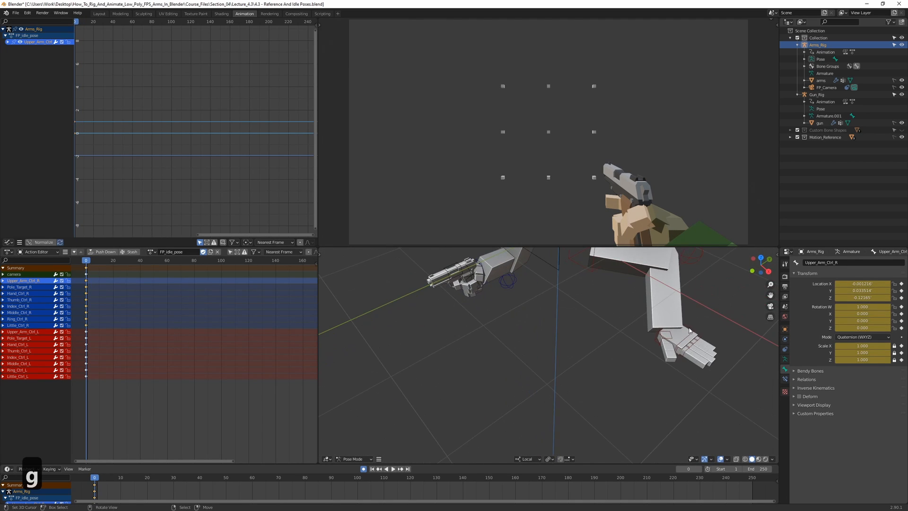
Save the file, and move and freely rotate Hand_Ctrl_L so the left hand reaches forward toward the pistol.
{"action": "left_click", "coordinate": [689, 331]}
{"action": "key", "text": "ctrl+s"}
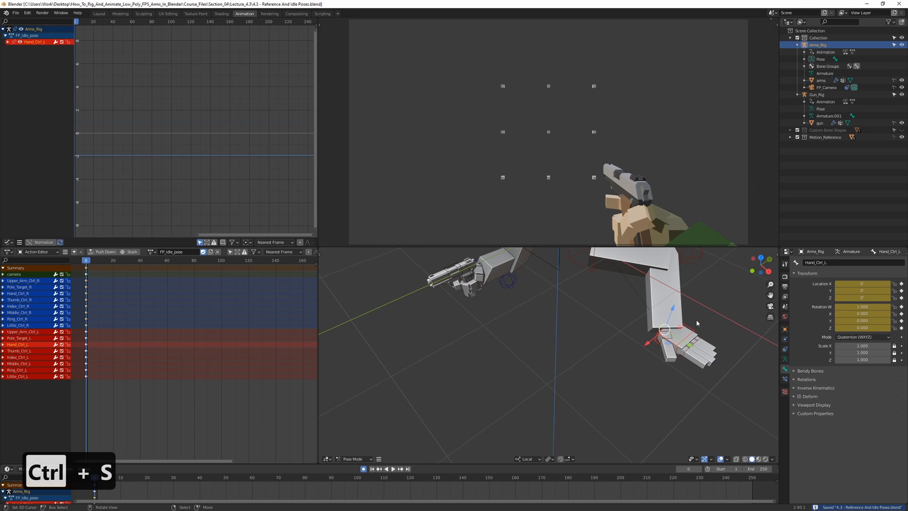
{"action": "middle_click_drag", "start_coordinate": [683, 344], "coordinate": [706, 316]}
{"action": "key", "text": "g"}
{"action": "left_click", "coordinate": [547, 353]}
{"action": "key", "text": "r"}
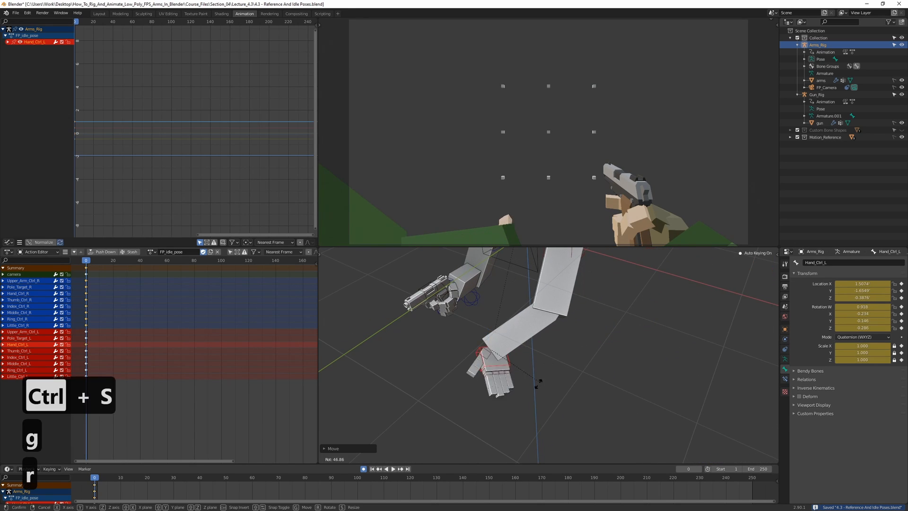
{"action": "left_click", "coordinate": [482, 391]}
Rotate Hand_Ctrl_L around its local Y axis and move the left hand closer to the pistol.
{"action": "middle_click_drag", "start_coordinate": [484, 396], "coordinate": [614, 311]}
{"action": "key", "text": "r"}
{"action": "key", "text": "y"}
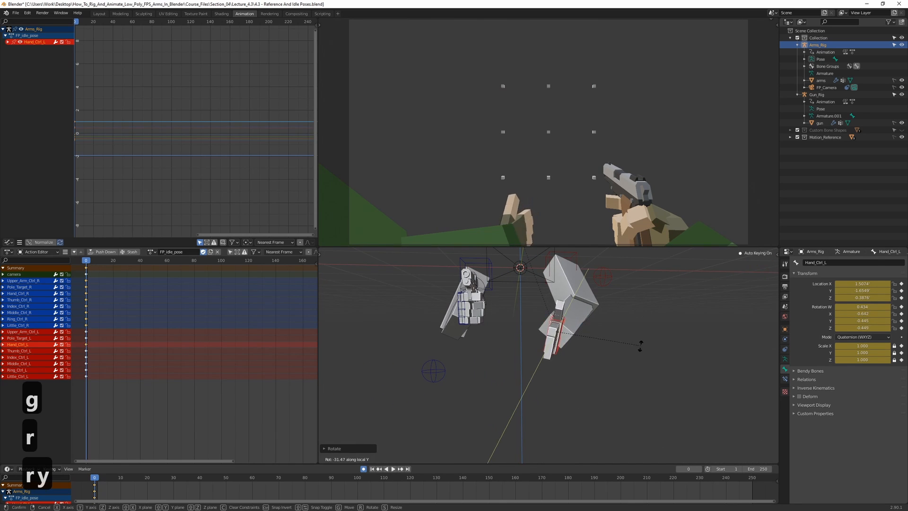
{"action": "left_click", "coordinate": [641, 345]}
{"action": "key", "text": "g"}
{"action": "left_click", "coordinate": [587, 323]}
{"action": "middle_click_drag", "start_coordinate": [587, 323], "coordinate": [550, 337]}
Move Upper_Arm_Ctrl_L downward to lower the left shoulder.
{"action": "right_click", "coordinate": [613, 263]}
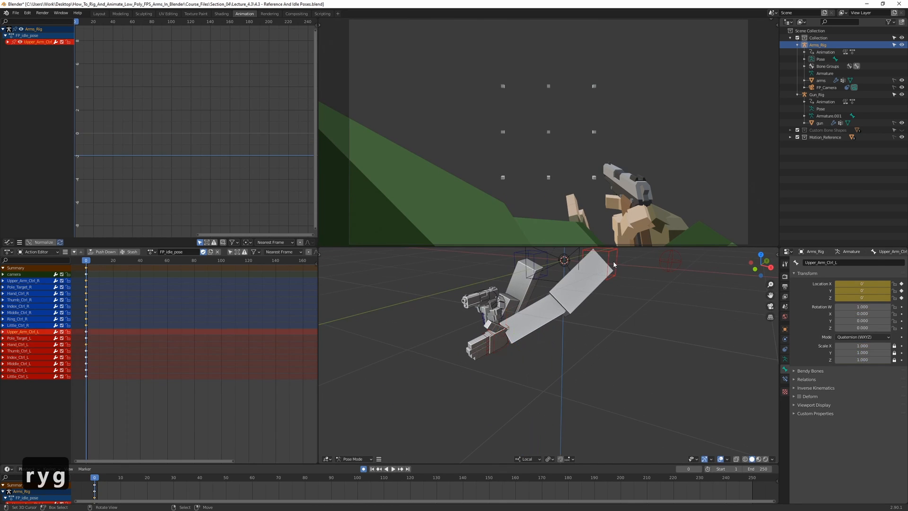
{"action": "key", "text": "g"}
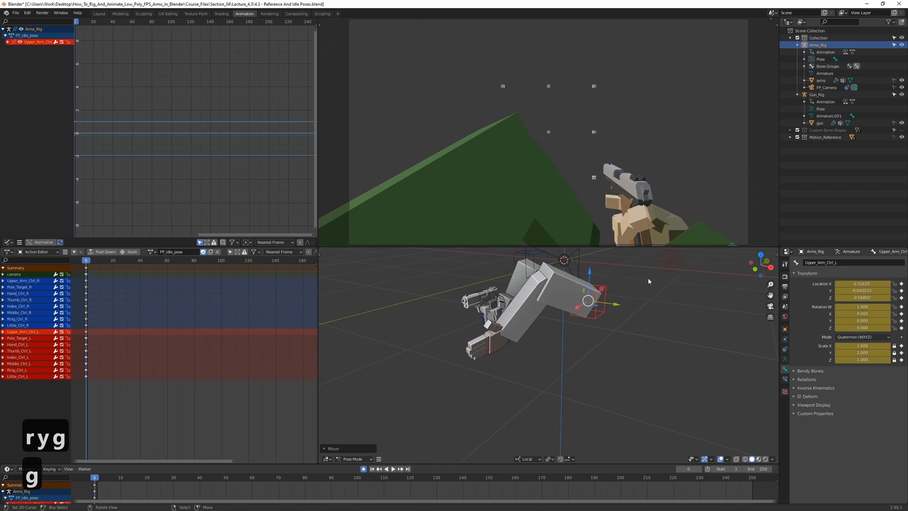
{"action": "left_click", "coordinate": [559, 287]}
{"action": "middle_click_drag", "start_coordinate": [559, 287], "coordinate": [543, 300]}
Move Pole_Target_L in two adjustments to below the left arm so the left elbow bends downward.
{"action": "right_click", "coordinate": [610, 294]}
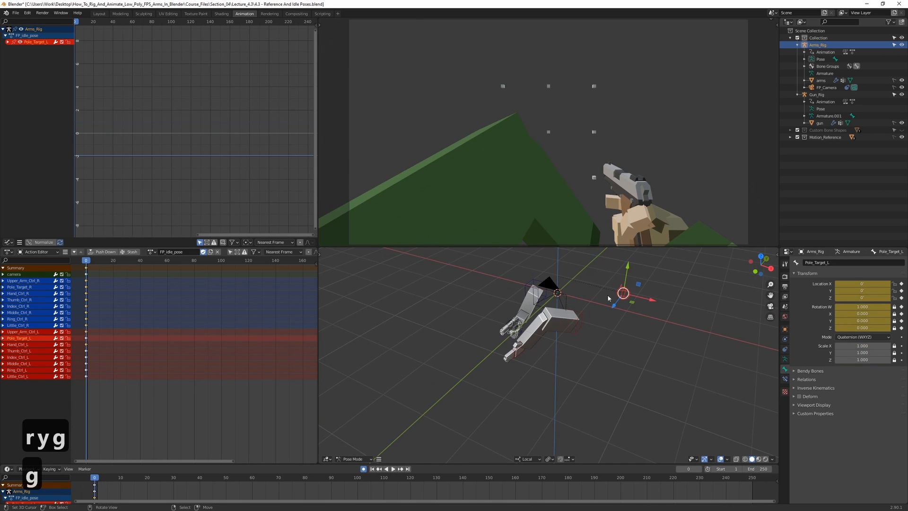
{"action": "middle_click_drag", "start_coordinate": [610, 293], "coordinate": [601, 297]}
{"action": "key", "text": "g"}
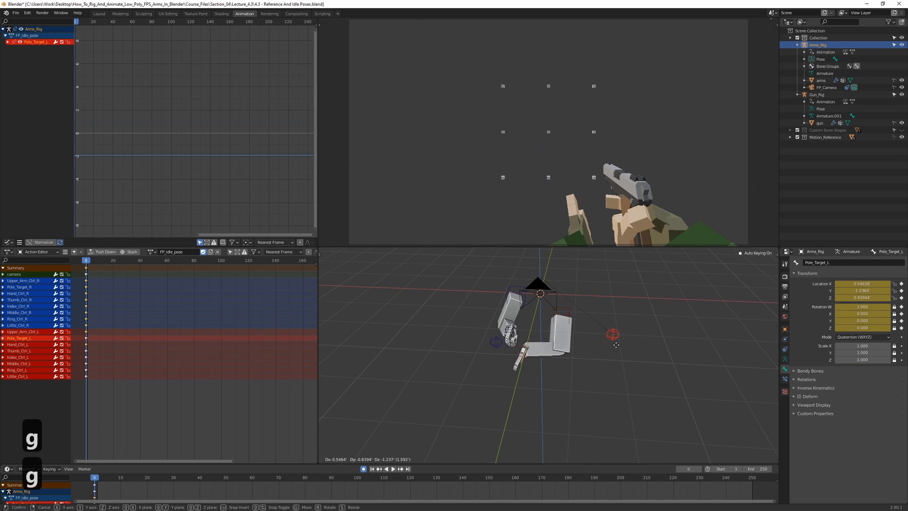
{"action": "left_click", "coordinate": [598, 386]}
{"action": "middle_click_drag", "start_coordinate": [598, 387], "coordinate": [495, 321]}
{"action": "key", "text": "g"}
{"action": "left_click", "coordinate": [507, 378]}
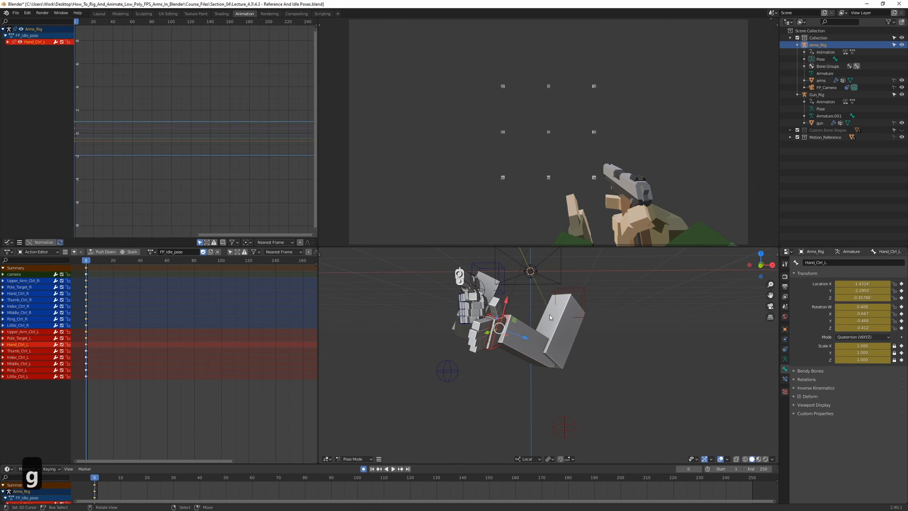
Move Hand_Ctrl_L in two adjustments so the left palm sits against the right hand on the grip.
{"action": "key", "text": "Delete"}
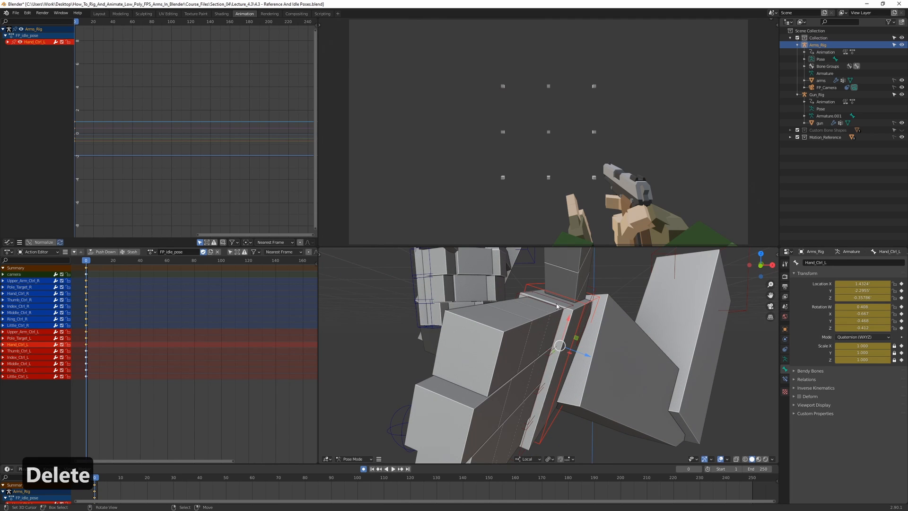
{"action": "scroll", "coordinate": [531, 291], "scroll_direction": "down", "scroll_amount": 3}
{"action": "middle_click_drag", "start_coordinate": [531, 291], "coordinate": [631, 339]}
{"action": "key", "text": "g"}
{"action": "left_click", "coordinate": [563, 327]}
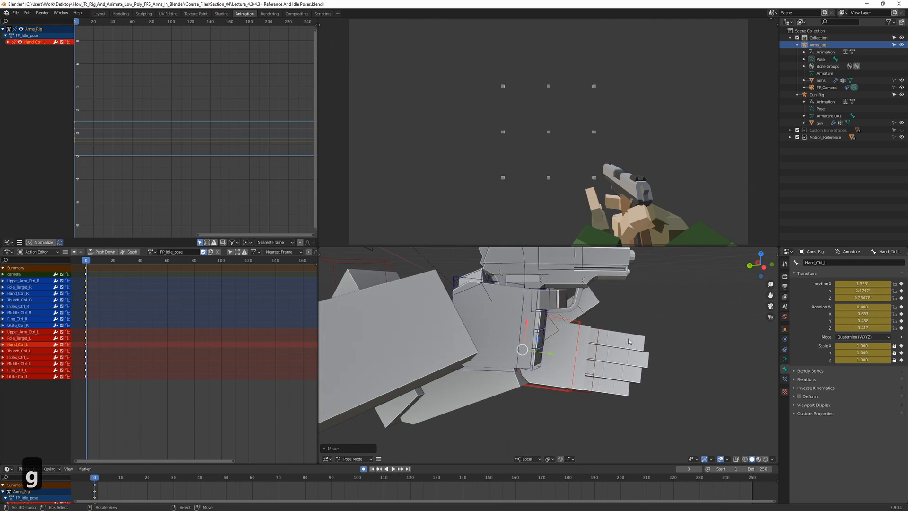
{"action": "mouse_move", "coordinate": [569, 327]}
{"action": "middle_mouse_down"}
{"action": "mouse_move", "coordinate": [575, 322]}
{"action": "mouse_move", "coordinate": [571, 333]}
{"action": "middle_mouse_up"}
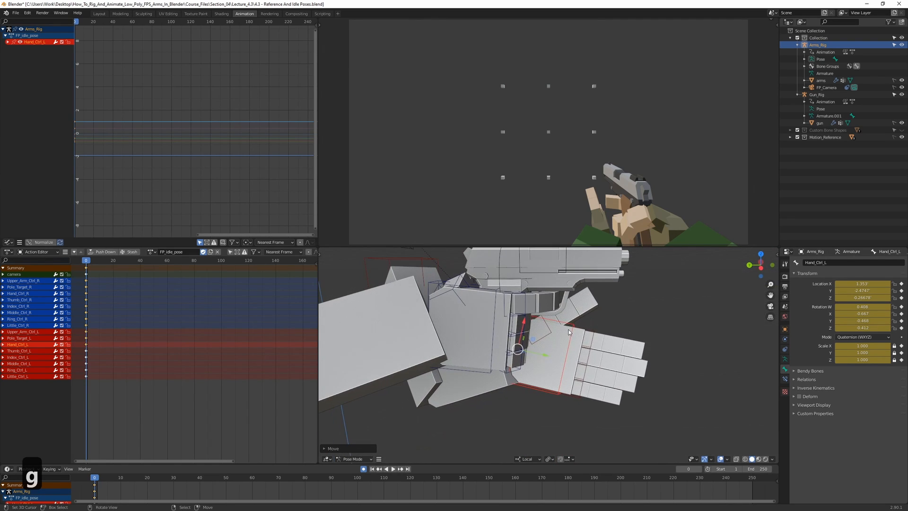
{"action": "key", "text": "g"}
{"action": "left_click", "coordinate": [596, 328]}
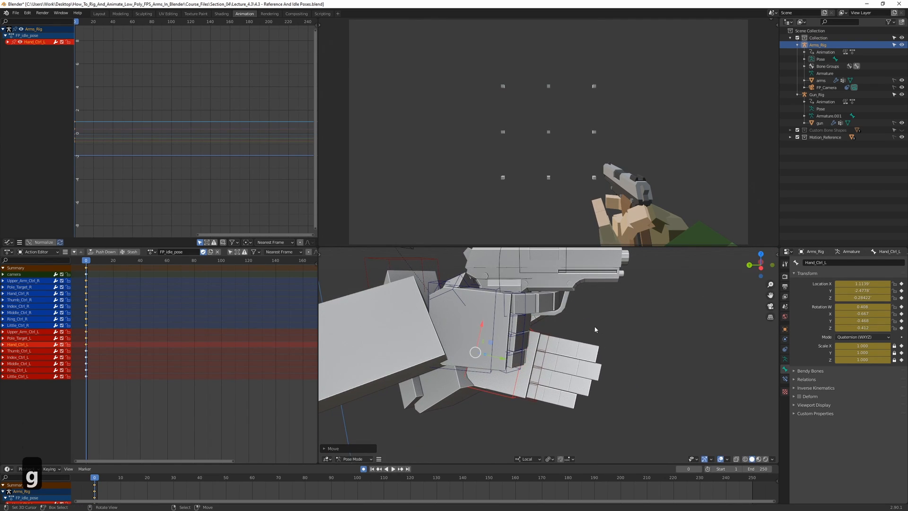
Rotate the left index, middle, ring and little finger controls together around local X to curl them over the right hand.
{"action": "key", "text": "KP_Decimal"}
{"action": "scroll", "coordinate": [590, 324], "scroll_direction": "down", "scroll_amount": 4}
{"action": "middle_click_drag", "start_coordinate": [590, 323], "coordinate": [543, 312]}
{"action": "scroll", "coordinate": [543, 310], "scroll_direction": "up", "scroll_amount": 2}
{"action": "left_click", "coordinate": [581, 302]}
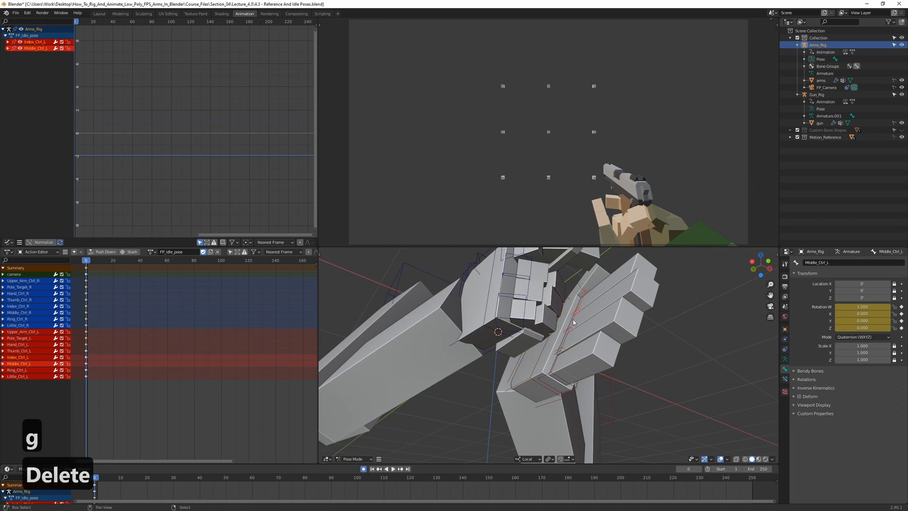
{"action": "key", "text": "r"}
{"action": "key", "text": "x"}
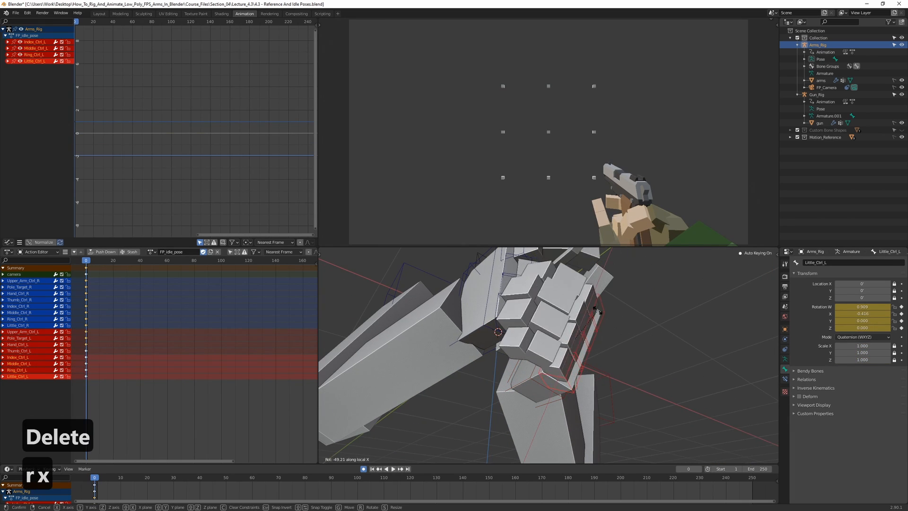
{"action": "left_click", "coordinate": [596, 323]}
{"action": "middle_click_drag", "start_coordinate": [596, 323], "coordinate": [663, 309]}
{"action": "key", "text": "r"}
{"action": "key", "text": "x"}
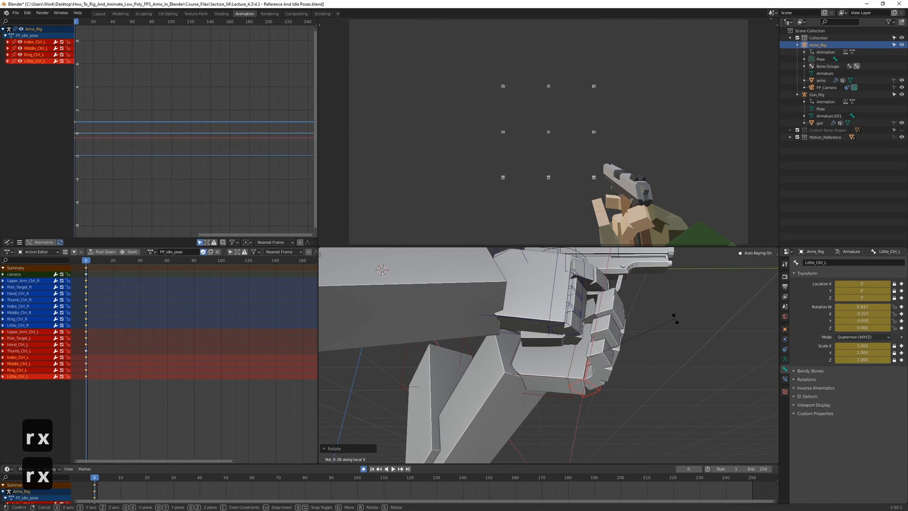
{"action": "left_click", "coordinate": [677, 323]}
Move Hand_Ctrl_L slightly back so the curled left fingers fit closely around the right hand.
{"action": "left_click", "coordinate": [583, 370]}
{"action": "key", "text": "g"}
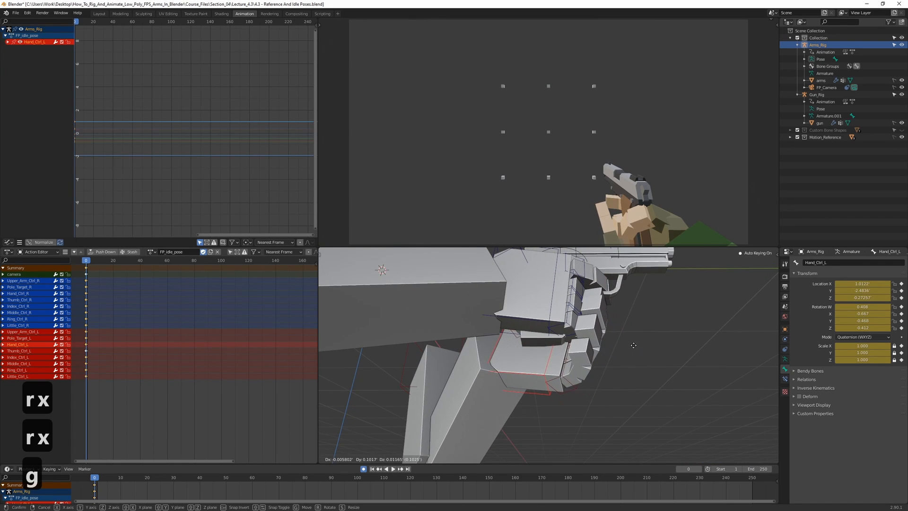
{"action": "left_click", "coordinate": [617, 349]}
{"action": "middle_click_drag", "start_coordinate": [617, 348], "coordinate": [590, 340]}
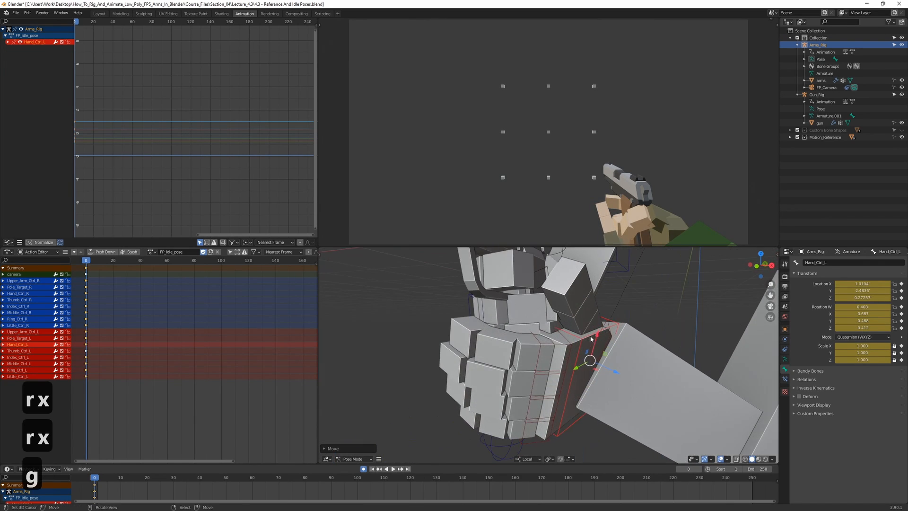
Rotate Thumb_Ctrl_L around its local X, Z and Y axes to lay the left thumb along the gripping hand.
{"action": "left_click", "coordinate": [607, 325]}
{"action": "key", "text": "r"}
{"action": "key", "text": "x"}
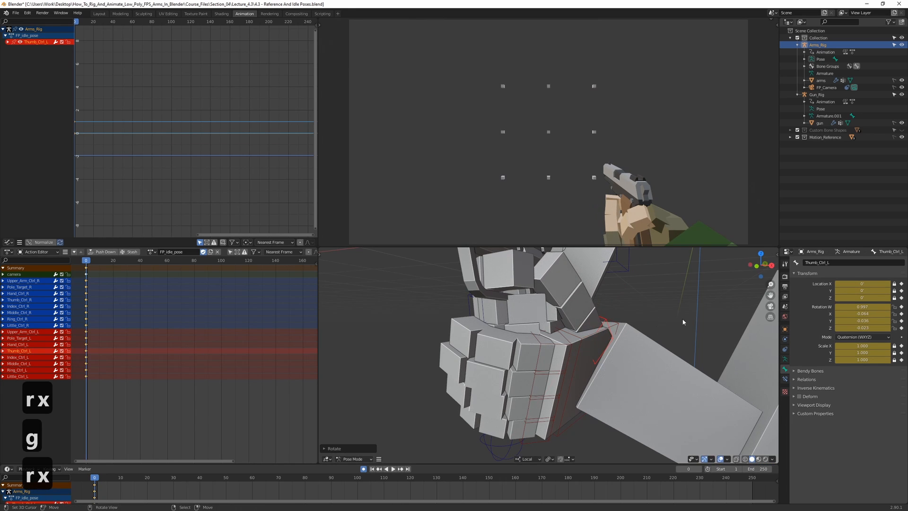
{"action": "key", "text": "r"}
{"action": "key", "text": "z"}
{"action": "key", "text": "r"}
{"action": "key", "text": "y"}
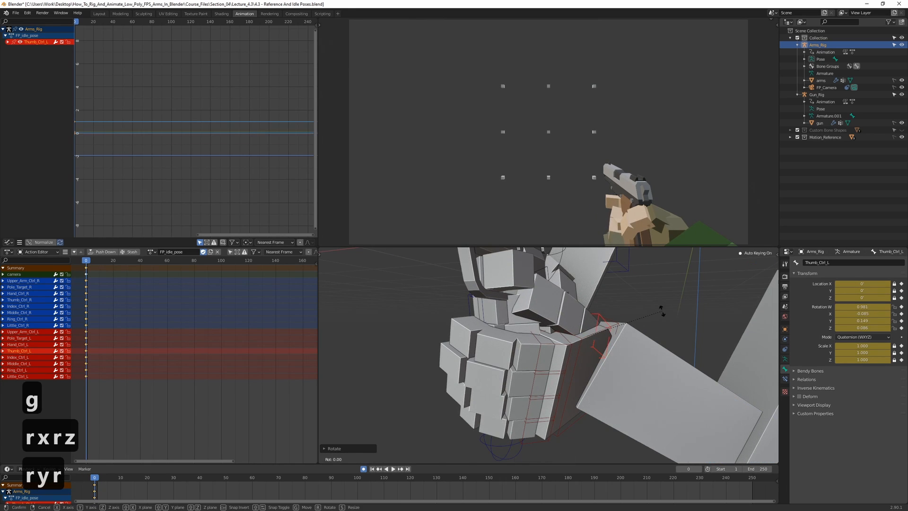
{"action": "key", "text": "x"}
{"action": "left_click", "coordinate": [666, 313]}
{"action": "middle_click_drag", "start_coordinate": [647, 322], "coordinate": [553, 367]}
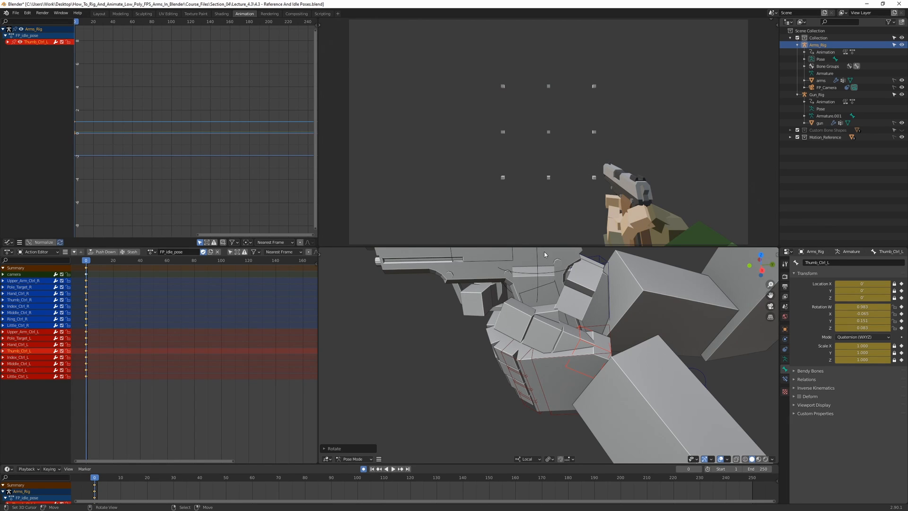
{"action": "mouse_move", "coordinate": [545, 312]}
{"action": "middle_mouse_down"}
{"action": "mouse_move", "coordinate": [492, 331]}
{"action": "mouse_move", "coordinate": [554, 316]}
{"action": "middle_mouse_up"}
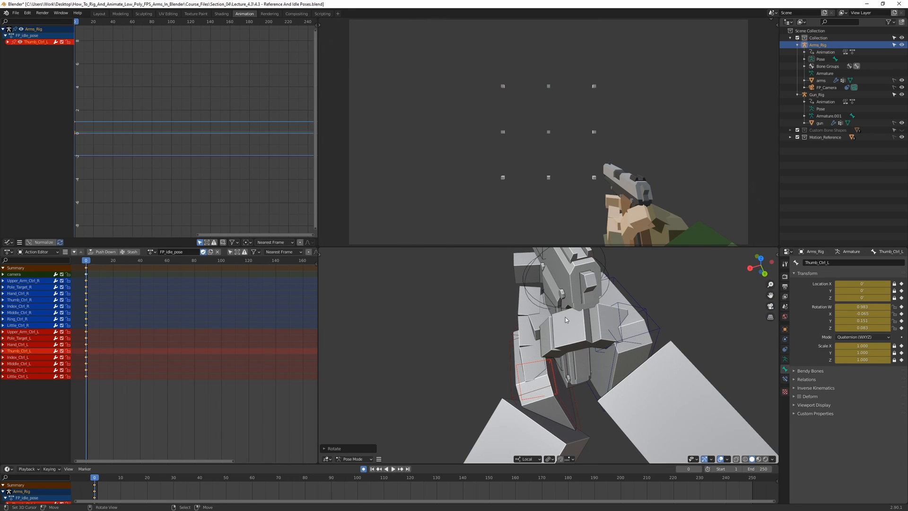
{"action": "middle_click_drag", "start_coordinate": [511, 338], "coordinate": [625, 311]}
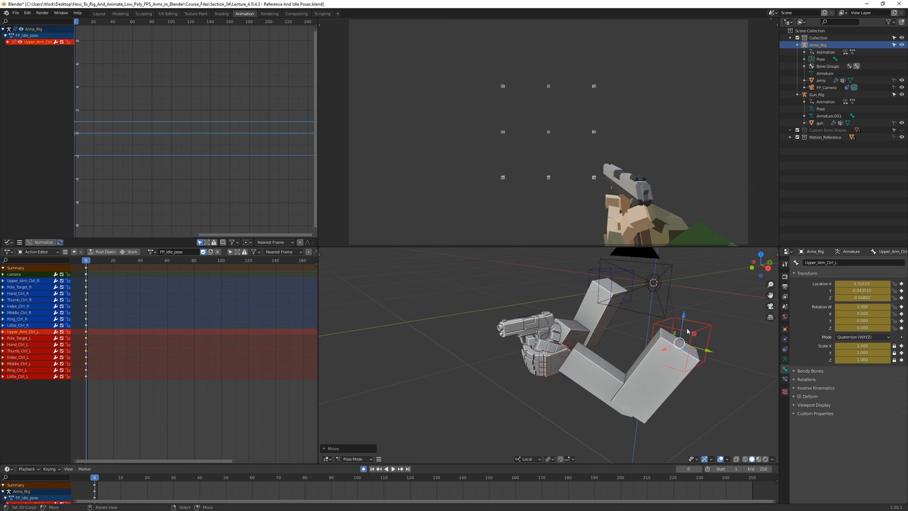
Try to move Upper_Arm_Ctrl_L freely from a side angle, and undo the move.
{"action": "middle_click_drag", "start_coordinate": [687, 332], "coordinate": [616, 328]}
{"action": "key", "text": "g"}
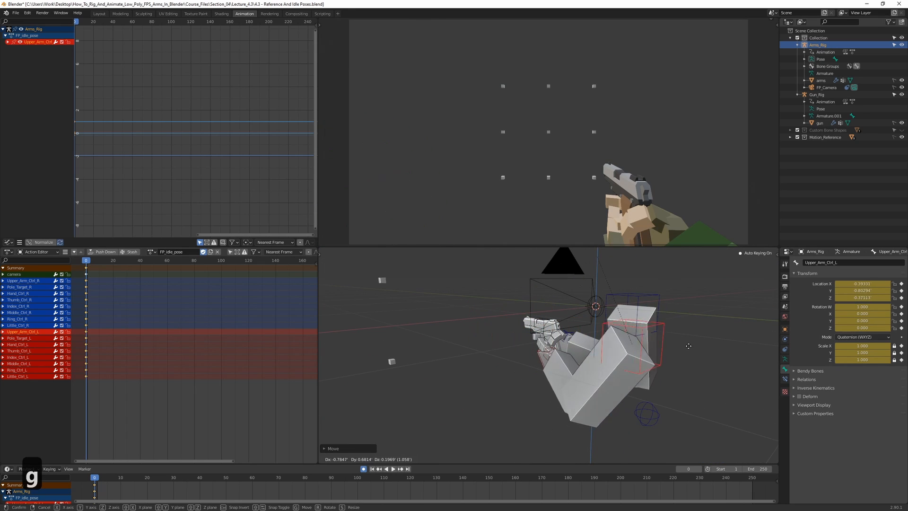
{"action": "left_click", "coordinate": [656, 350]}
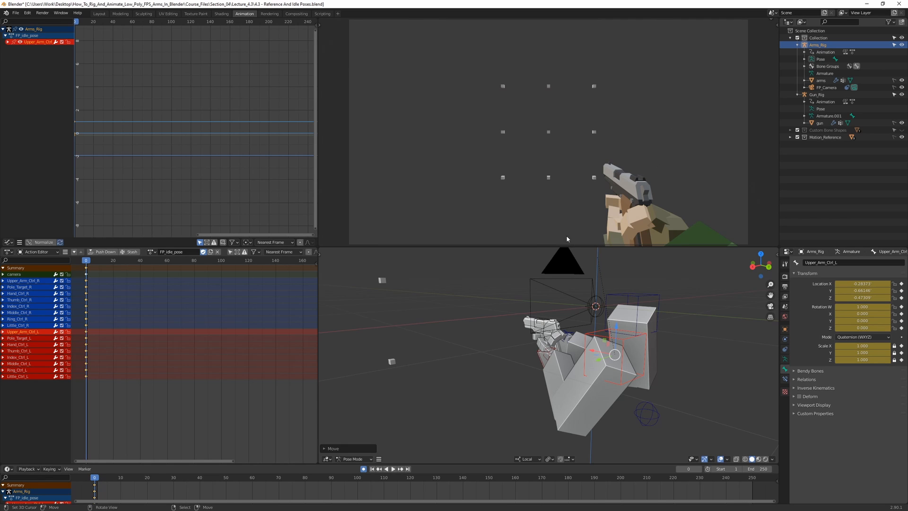
{"action": "key", "text": "ctrl+z"}
Move Hand_Ctrl_L slightly along its local Z to ease the left palm away from the right hand.
{"action": "middle_click_drag", "start_coordinate": [509, 343], "coordinate": [625, 344]}
{"action": "scroll", "coordinate": [571, 348], "scroll_direction": "up", "scroll_amount": 6}
{"action": "left_click", "coordinate": [597, 351]}
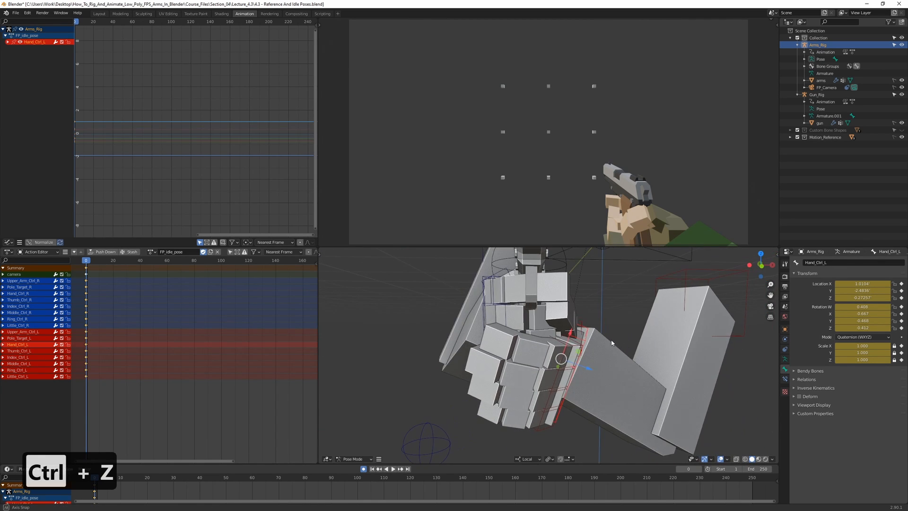
{"action": "key", "text": "g"}
{"action": "key", "text": "z"}
{"action": "left_click", "coordinate": [635, 346]}
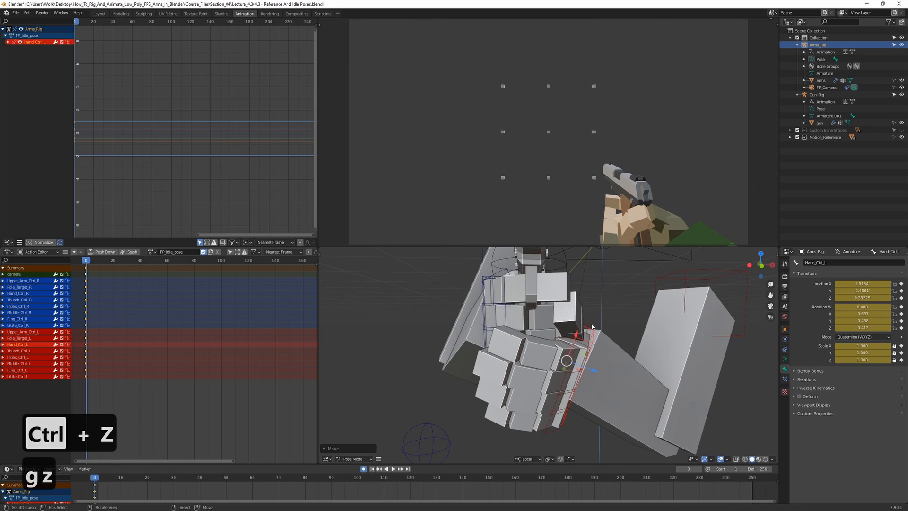
Rotate the left thumb and index finger controls around their local X axes to refine their fit on the grip.
{"action": "left_click", "coordinate": [587, 328]}
{"action": "key", "text": "r"}
{"action": "key", "text": "x"}
{"action": "left_click", "coordinate": [673, 310]}
{"action": "middle_click_drag", "start_coordinate": [667, 315], "coordinate": [647, 342]}
{"action": "left_click", "coordinate": [581, 359]}
{"action": "middle_click_drag", "start_coordinate": [581, 360], "coordinate": [697, 358]}
{"action": "key", "text": "r"}
{"action": "key", "text": "x"}
{"action": "left_click", "coordinate": [656, 370]}
Rotate Middle_Ctrl_L, Ring_Ctrl_L and Little_Ctrl_L individually around local X so each finger curls tightly around the right hand.
{"action": "left_click", "coordinate": [585, 374]}
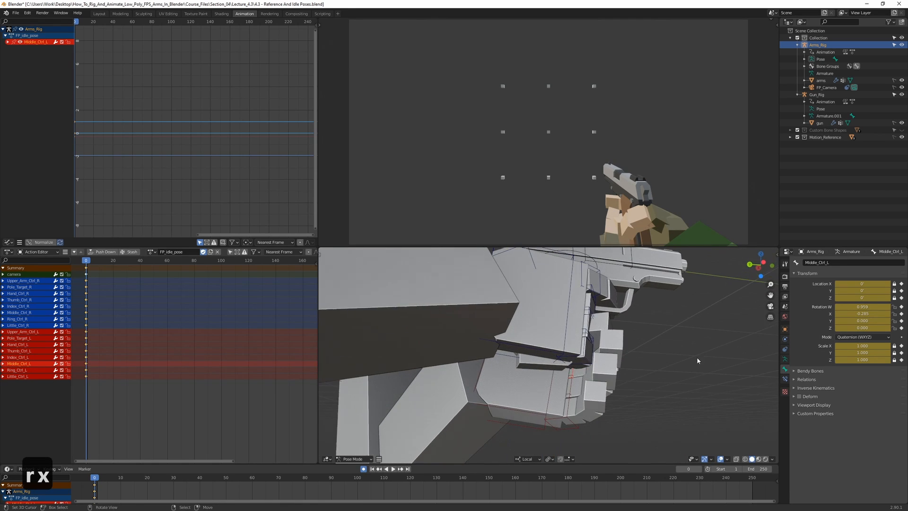
{"action": "key", "text": "r"}
{"action": "key", "text": "x"}
{"action": "left_click", "coordinate": [707, 344]}
{"action": "left_click", "coordinate": [570, 389]}
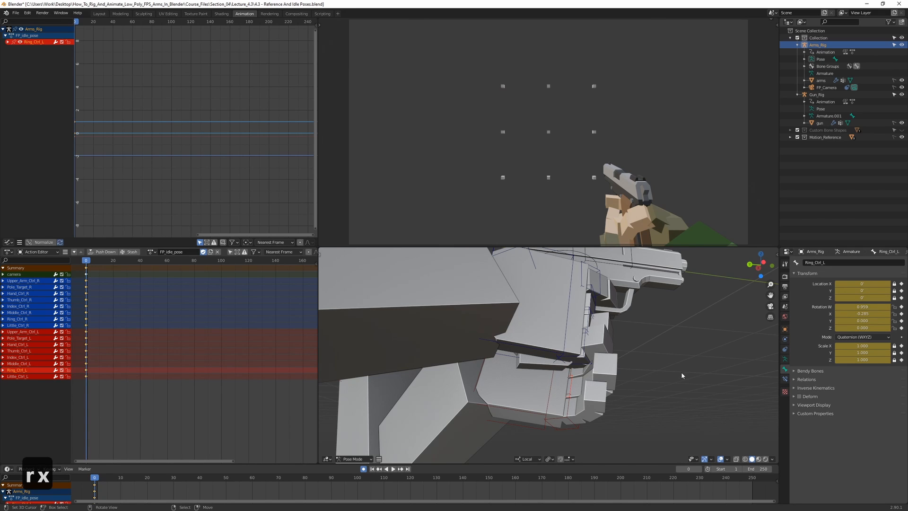
{"action": "key", "text": "r"}
{"action": "key", "text": "x"}
{"action": "left_click", "coordinate": [681, 350]}
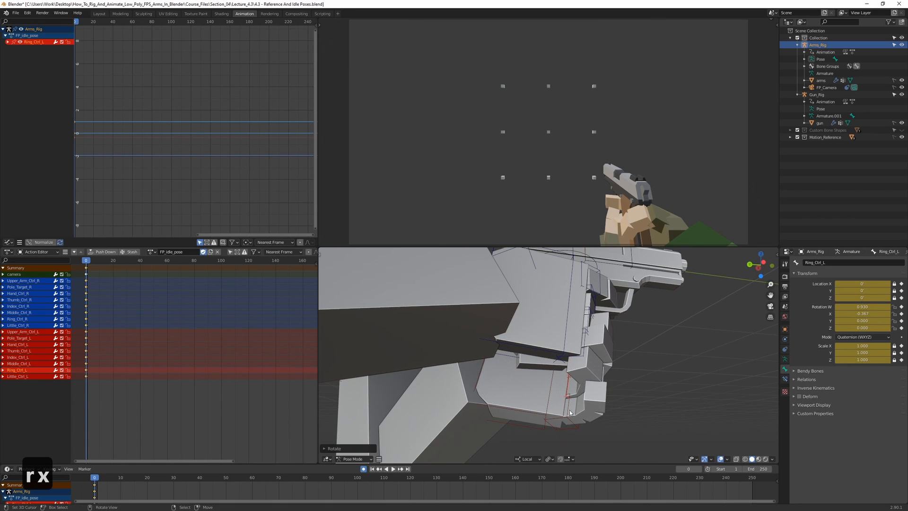
{"action": "left_click", "coordinate": [569, 414]}
{"action": "key", "text": "r"}
{"action": "key", "text": "x"}
{"action": "left_click", "coordinate": [648, 359]}
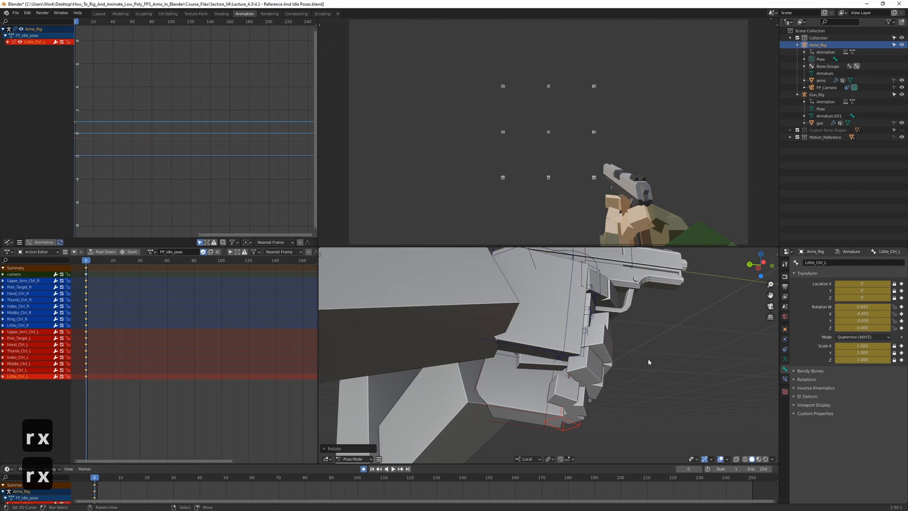
Move Upper_Arm_Ctrl_L inward and slightly down in the front plane.
{"action": "middle_click_drag", "start_coordinate": [669, 358], "coordinate": [615, 353]}
{"action": "key", "text": "End"}
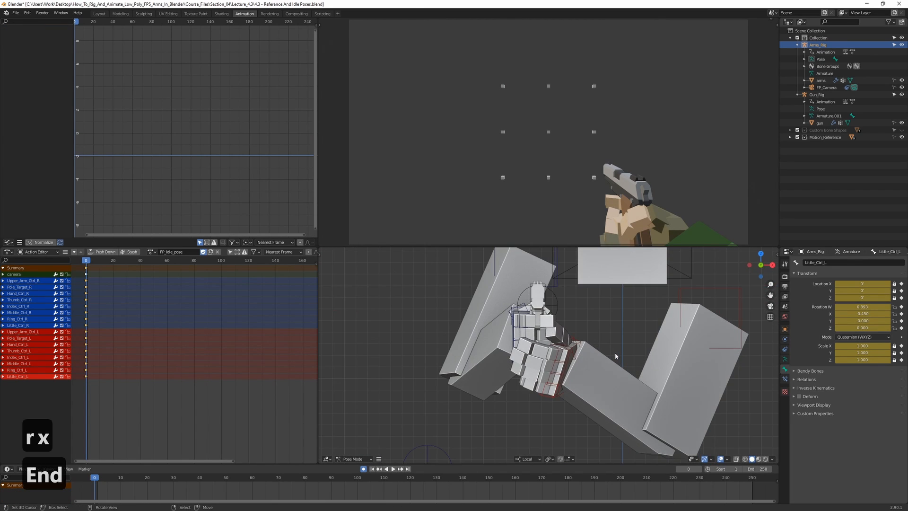
{"action": "left_click", "coordinate": [672, 316]}
{"action": "key", "text": "g"}
{"action": "left_click", "coordinate": [683, 321]}
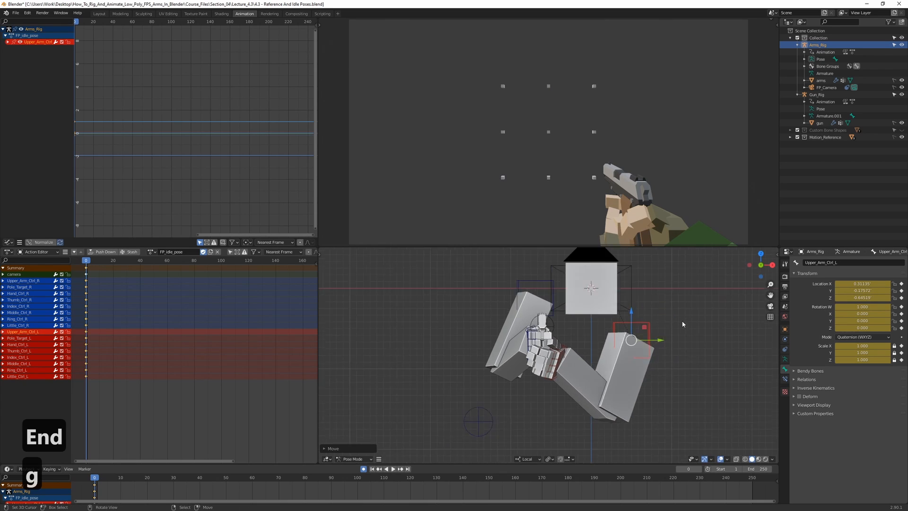
Shift Upper_Arm_Ctrl_L along its local X and freely adjust its position to shape the left arm.
{"action": "scroll", "coordinate": [682, 324], "scroll_direction": "down", "scroll_amount": 2}
{"action": "right_click", "coordinate": [600, 449]}
{"action": "middle_click_drag", "start_coordinate": [632, 401], "coordinate": [525, 378], "text": "shift"}
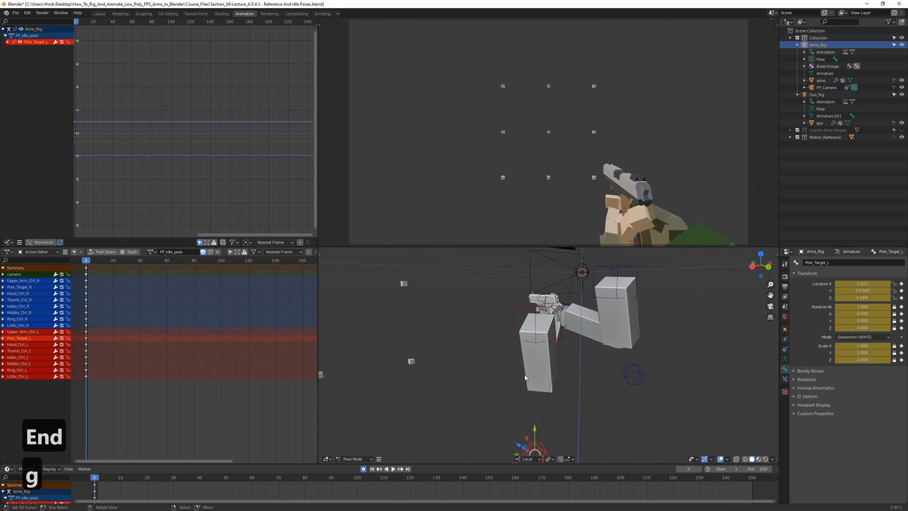
{"action": "left_click", "coordinate": [549, 316]}
{"action": "middle_click_drag", "start_coordinate": [538, 322], "coordinate": [530, 335]}
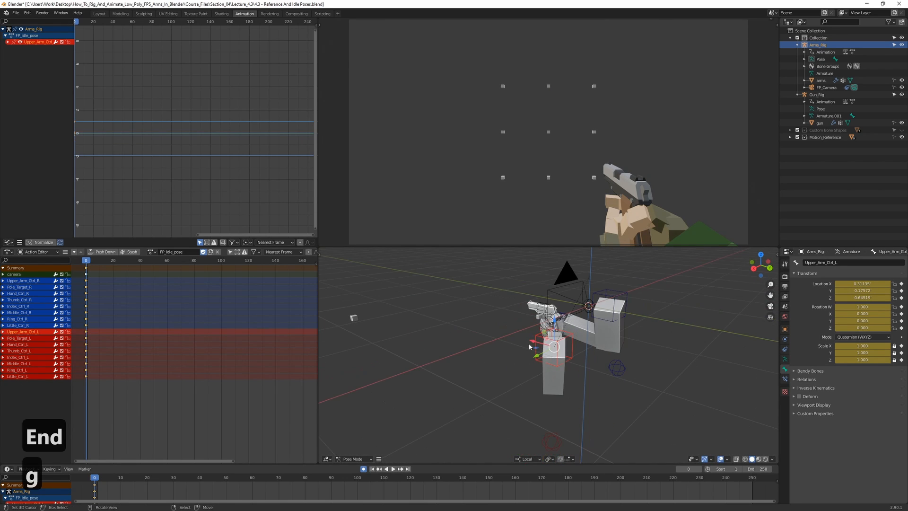
{"action": "scroll", "coordinate": [532, 345], "scroll_direction": "up", "scroll_amount": 2}
{"action": "key", "text": "g"}
{"action": "key", "text": "x"}
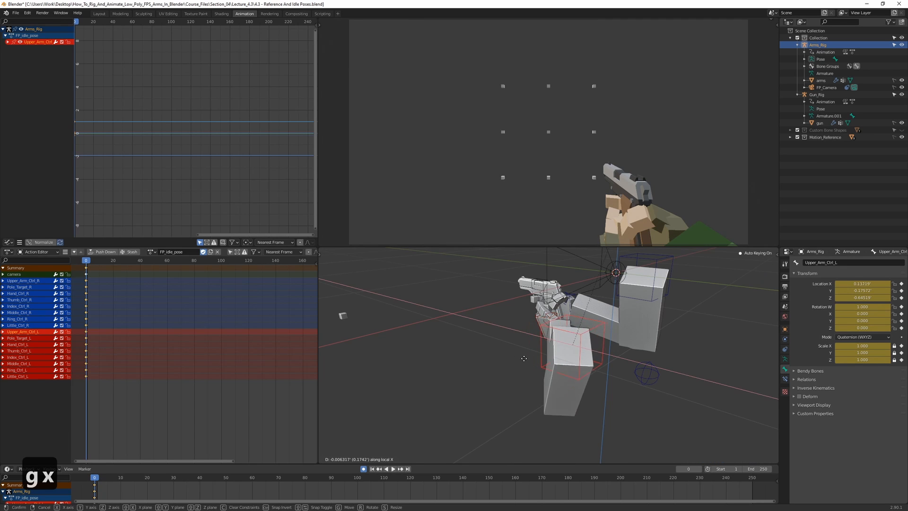
{"action": "left_click", "coordinate": [562, 368]}
{"action": "scroll", "coordinate": [562, 368], "scroll_direction": "down", "scroll_amount": 3}
{"action": "mouse_move", "coordinate": [562, 368]}
{"action": "middle_mouse_down"}
{"action": "mouse_move", "coordinate": [525, 367]}
{"action": "mouse_move", "coordinate": [544, 376]}
{"action": "mouse_move", "coordinate": [525, 381]}
{"action": "mouse_move", "coordinate": [551, 350]}
{"action": "mouse_move", "coordinate": [572, 360]}
{"action": "middle_mouse_up"}
{"action": "key", "text": "g"}
{"action": "left_click", "coordinate": [562, 383]}
Move Pole_Target_L to adjust the direction of the left elbow.
{"action": "left_click", "coordinate": [513, 386]}
{"action": "key", "text": "g"}
{"action": "left_click", "coordinate": [504, 362]}
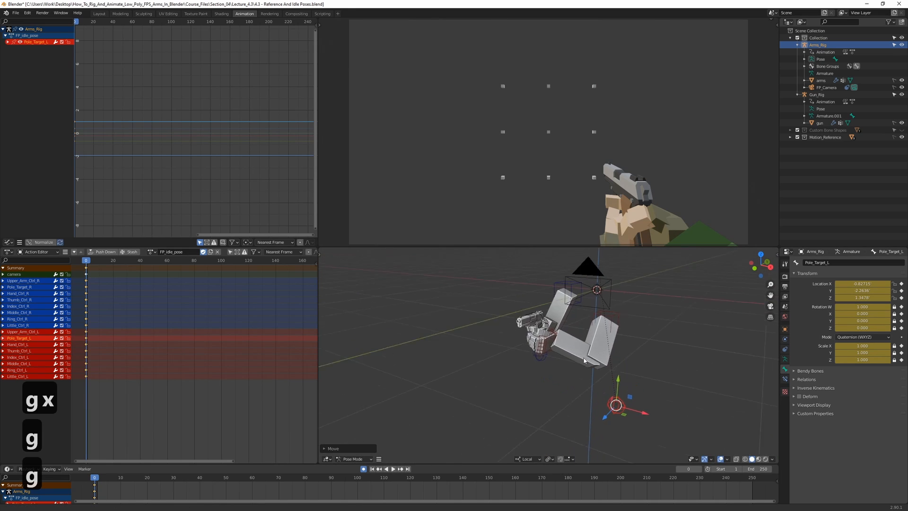
Switch to posing Gun_Rig and slide gun_root sideways along its X axis toward the centre of the camera view.
{"action": "scroll", "coordinate": [572, 361], "scroll_direction": "up", "scroll_amount": 3}
{"action": "key", "text": "KP_1"}
{"action": "key", "text": "KP_3"}
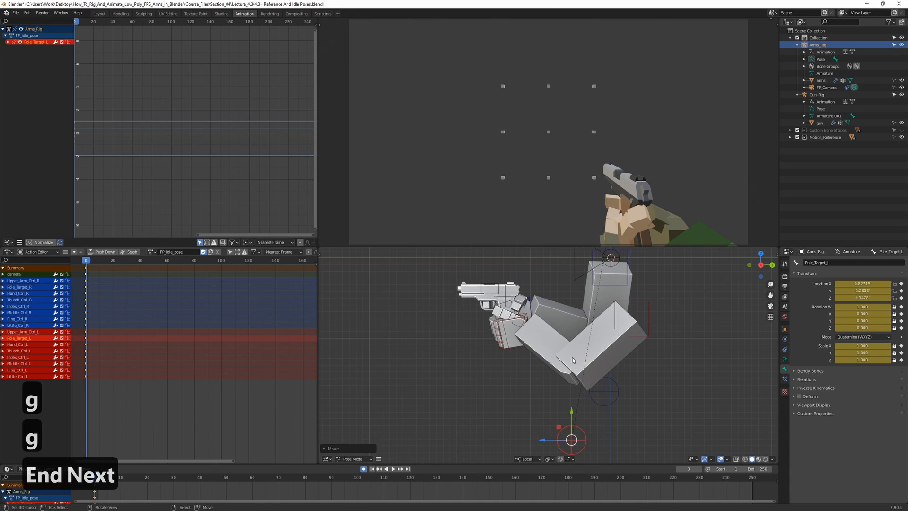
{"action": "key", "text": "ctrl+Tab"}
{"action": "left_click", "coordinate": [513, 295]}
{"action": "key", "text": "ctrl+Tab"}
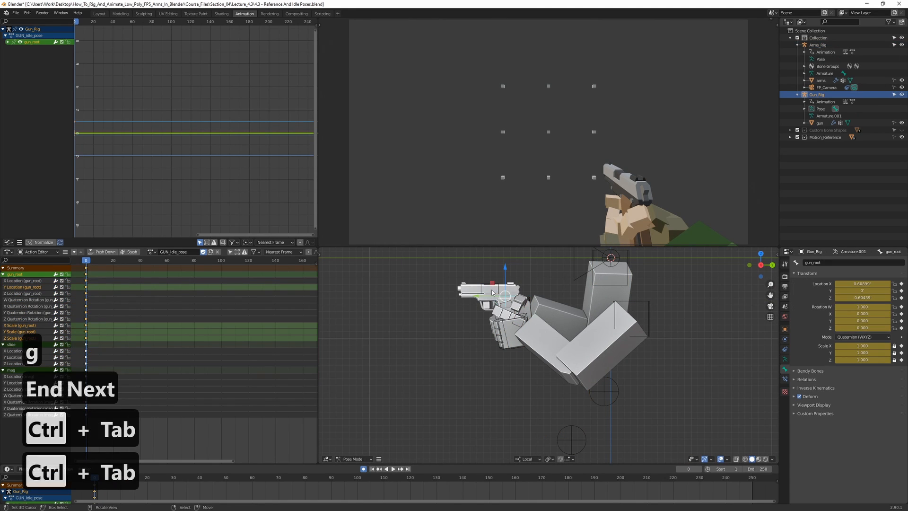
{"action": "scroll", "coordinate": [500, 305], "scroll_direction": "up", "scroll_amount": 3}
{"action": "key", "text": "KP_1"}
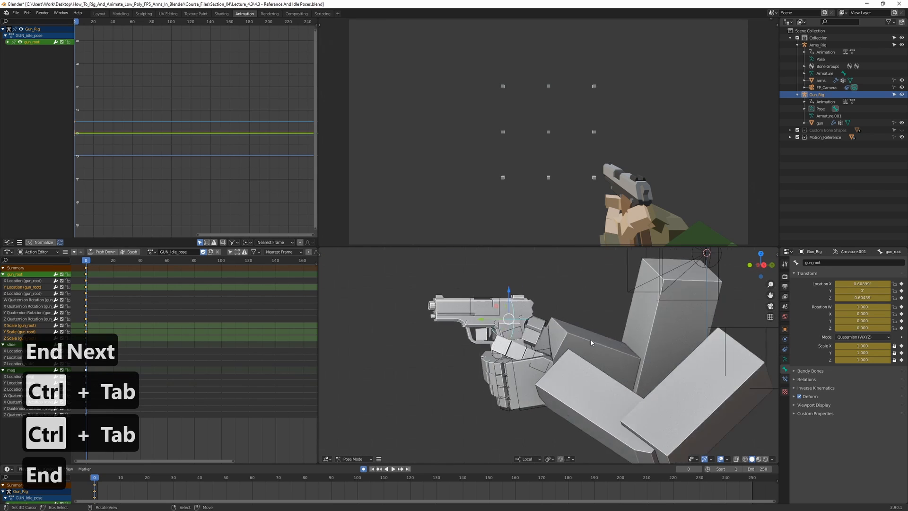
{"action": "left_click_drag", "start_coordinate": [535, 320], "coordinate": [561, 322]}
Raise gun_root slightly along local Z and pull it back toward the camera along local Y.
{"action": "middle_click_drag", "start_coordinate": [664, 320], "coordinate": [638, 335], "text": "shift"}
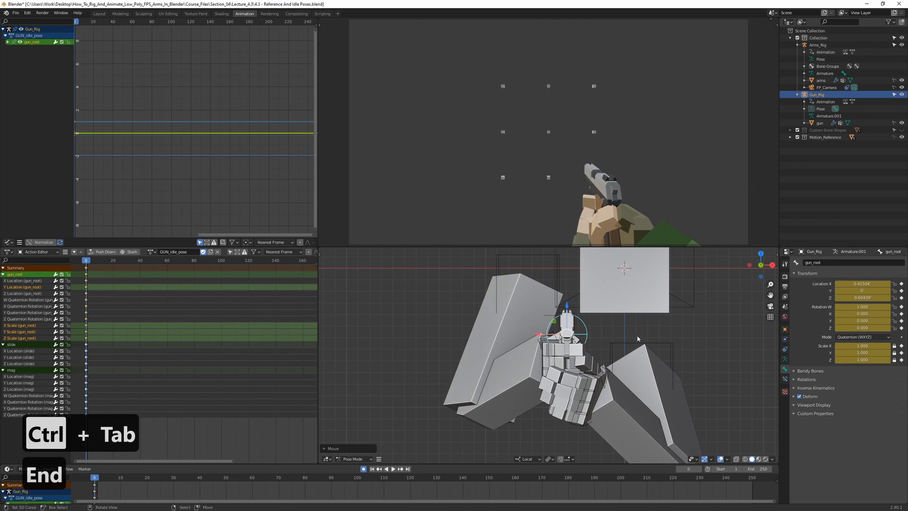
{"action": "key", "text": "g"}
{"action": "key", "text": "z"}
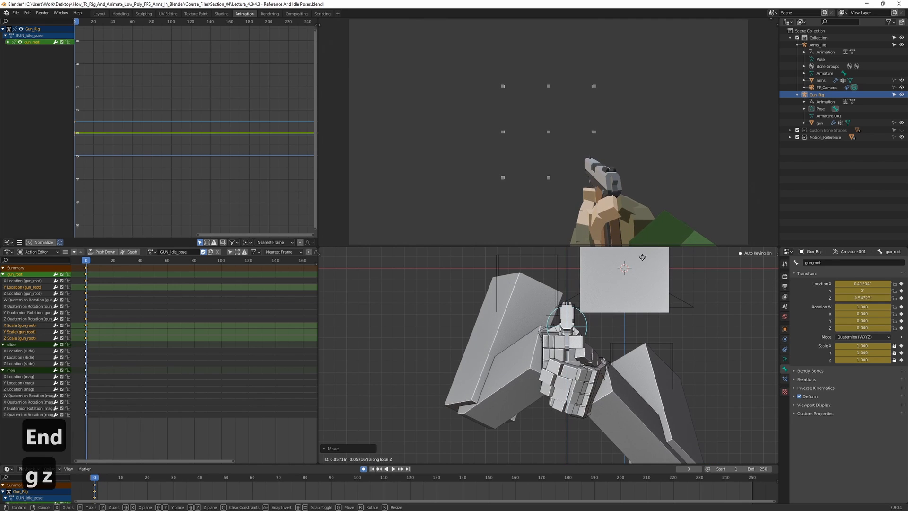
{"action": "key", "text": "KP_3"}
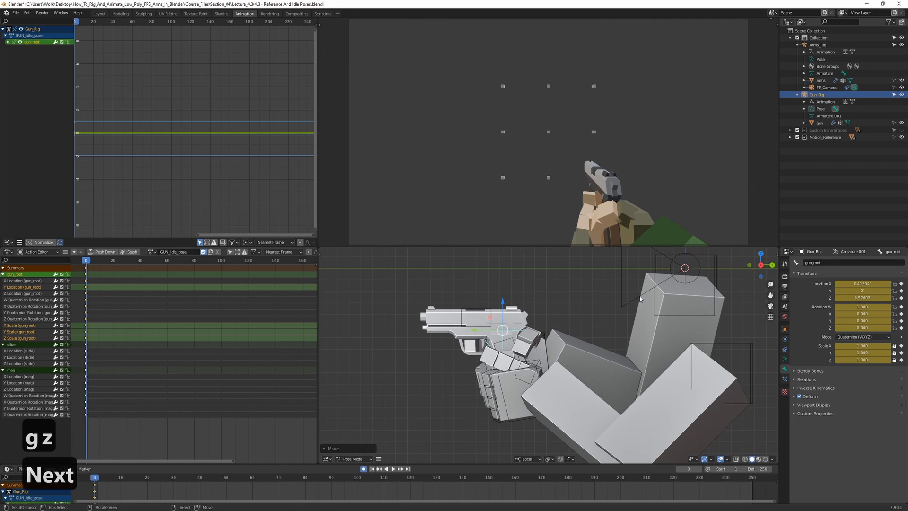
{"action": "key", "text": "g"}
{"action": "key", "text": "y"}
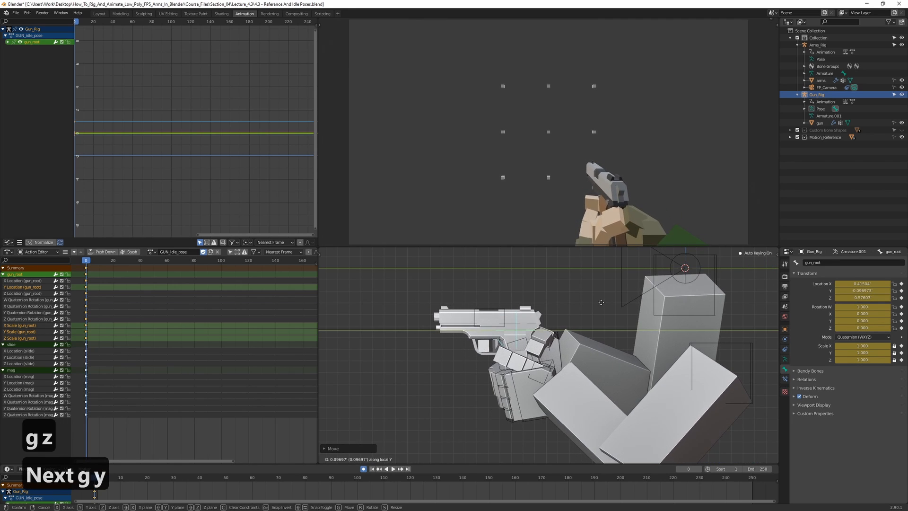
{"action": "left_click", "coordinate": [601, 310]}
Return to Arms_Rig in Pose Mode and select Upper_Arm_Ctrl_R and Upper_Arm_Ctrl_L together.
{"action": "key", "text": "ctrl+Tab"}
{"action": "right_click", "coordinate": [677, 321]}
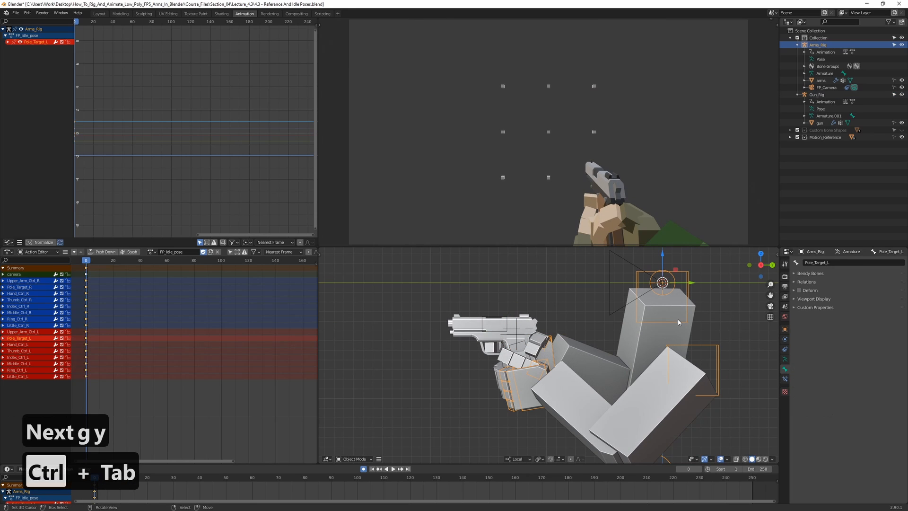
{"action": "key", "text": "ctrl+Tab"}
{"action": "right_click", "coordinate": [677, 321]}
{"action": "right_click", "coordinate": [699, 345], "text": "shift"}
Try moving both upper arm controls along different axes, and undo the moves.
{"action": "middle_click_drag", "start_coordinate": [710, 340], "coordinate": [669, 337], "text": "shift"}
{"action": "left_click_drag", "start_coordinate": [666, 330], "coordinate": [679, 335]}
{"action": "key", "text": "ctrl+z"}
{"action": "key", "text": "g"}
{"action": "key", "text": "y"}
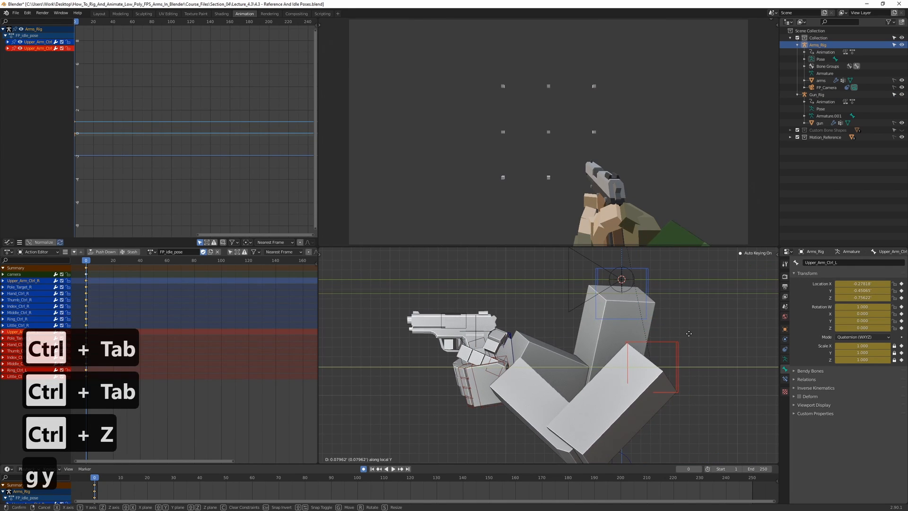
{"action": "key", "text": "x"}
{"action": "key", "text": "x"}
{"action": "key", "text": "y"}
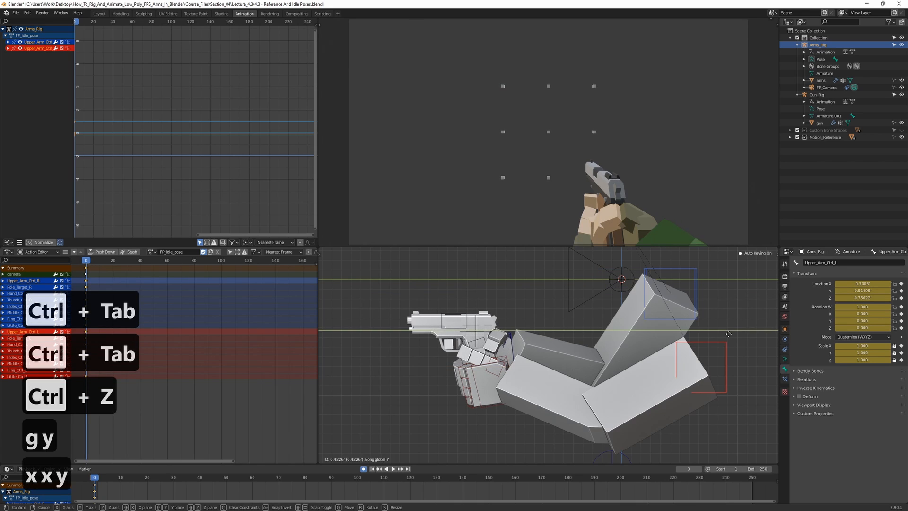
{"action": "key", "text": "y"}
{"action": "left_click", "coordinate": [710, 342]}
{"action": "key", "text": "ctrl+z"}
Move both upper arm controls back along global Y and lower them along global Z.
{"action": "key", "text": "g"}
{"action": "key", "text": "y"}
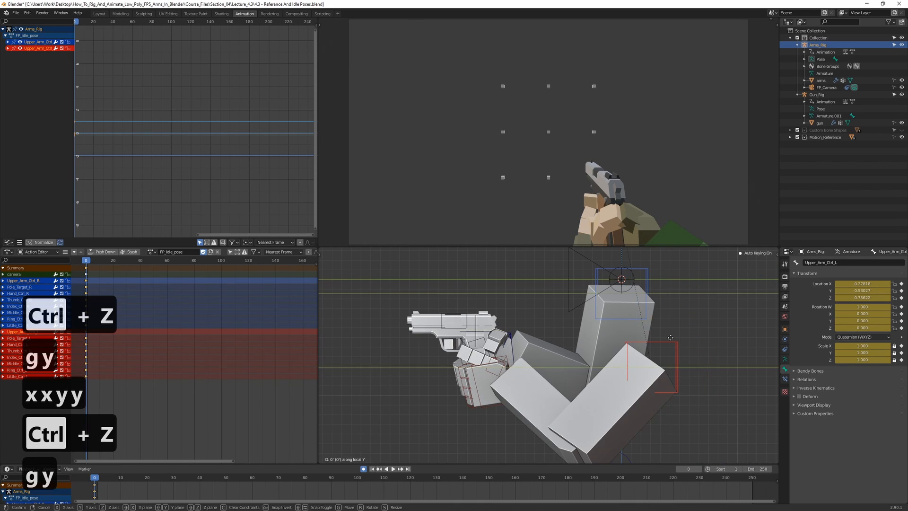
{"action": "key", "text": "y"}
{"action": "left_click", "coordinate": [686, 329]}
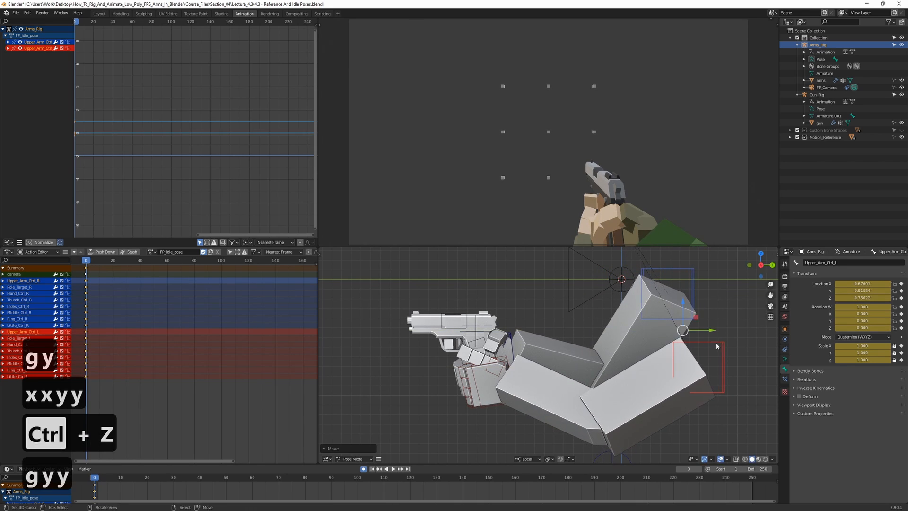
{"action": "key", "text": "g"}
{"action": "key", "text": "z"}
{"action": "key", "text": "z"}
{"action": "left_click", "coordinate": [699, 334]}
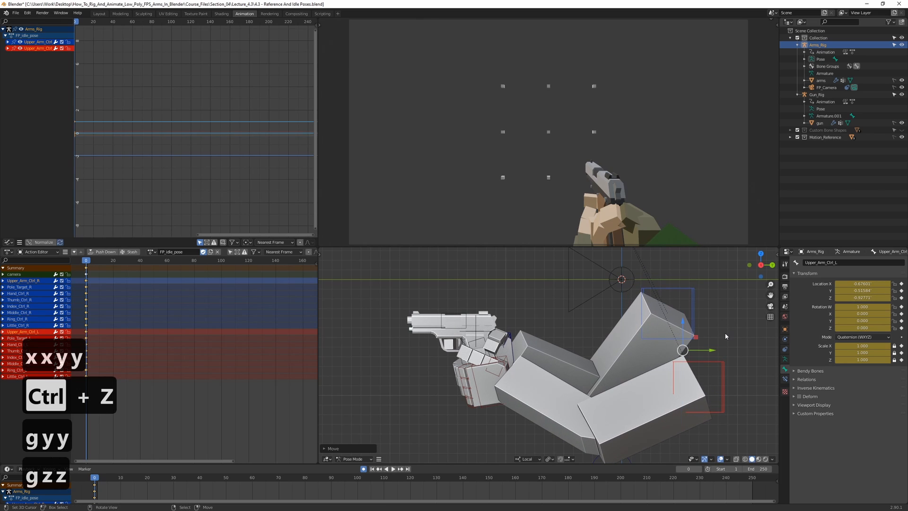
Move only Upper_Arm_Ctrl_R further back along global Y.
{"action": "left_click", "coordinate": [692, 341]}
{"action": "key", "text": "g"}
{"action": "key", "text": "y"}
{"action": "key", "text": "y"}
{"action": "left_click", "coordinate": [717, 343]}
Inspect the two-handed pistol idle pose from the front, both sides and below for arm and hand placement.
{"action": "middle_click_drag", "start_coordinate": [716, 342], "coordinate": [652, 365]}
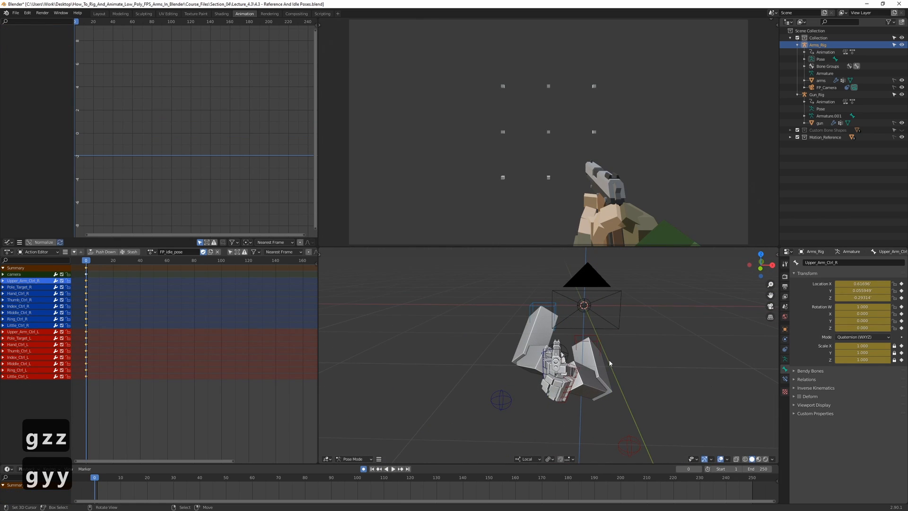
{"action": "left_click", "coordinate": [537, 307]}
{"action": "left_click", "coordinate": [667, 330]}
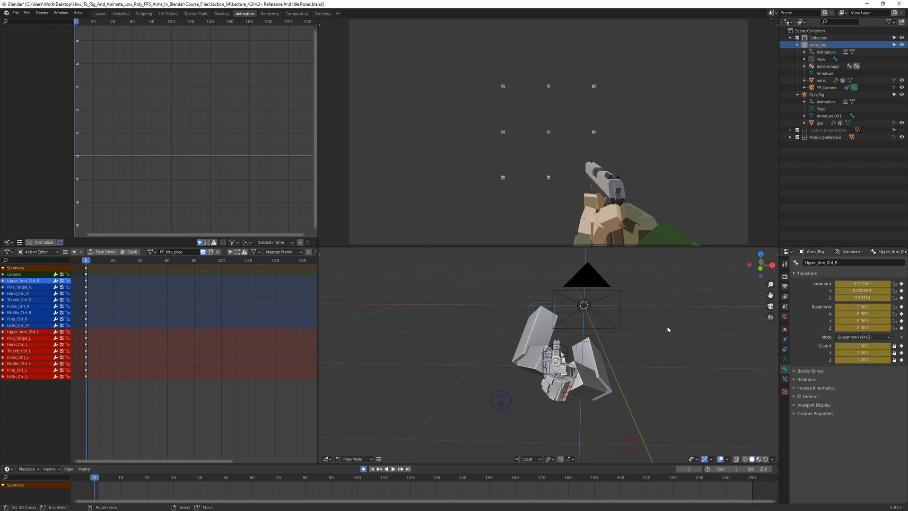
{"action": "middle_click_drag", "start_coordinate": [576, 354], "coordinate": [530, 292]}
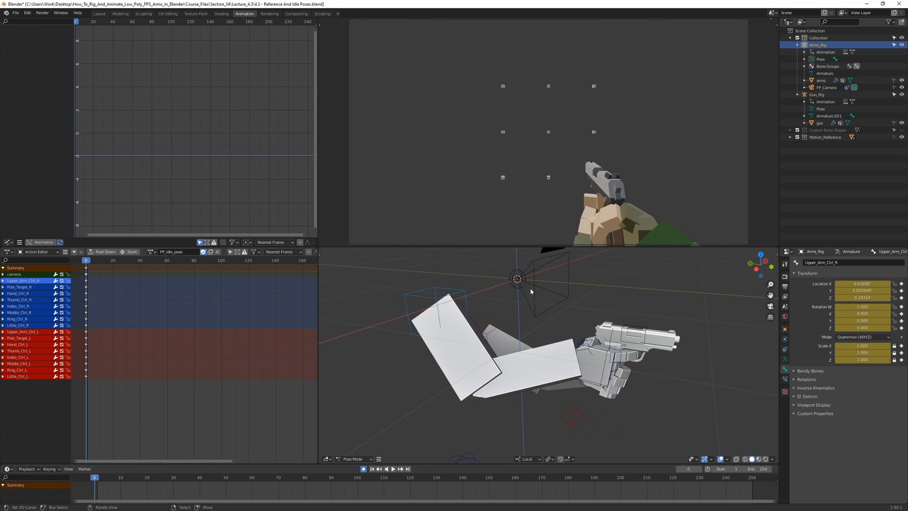
{"action": "middle_click_drag", "start_coordinate": [590, 354], "coordinate": [677, 304]}
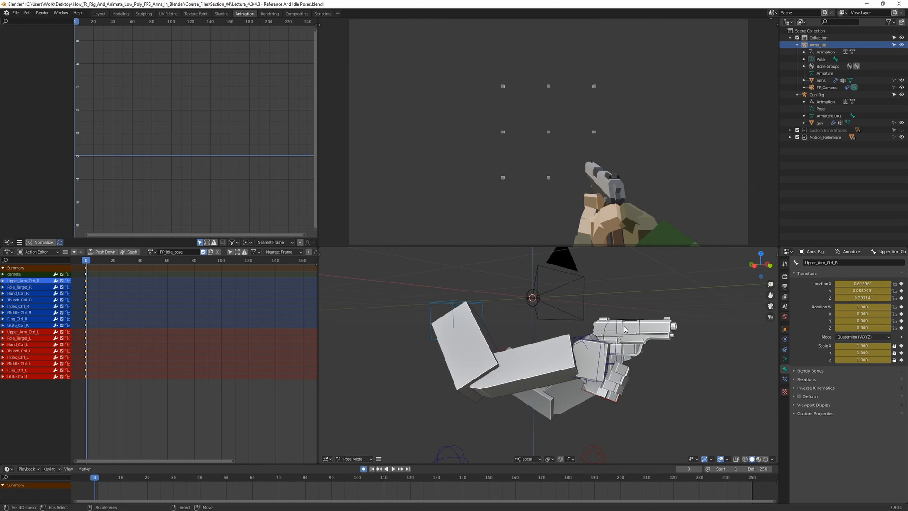
{"action": "scroll", "coordinate": [632, 319], "scroll_direction": "up", "scroll_amount": 1}
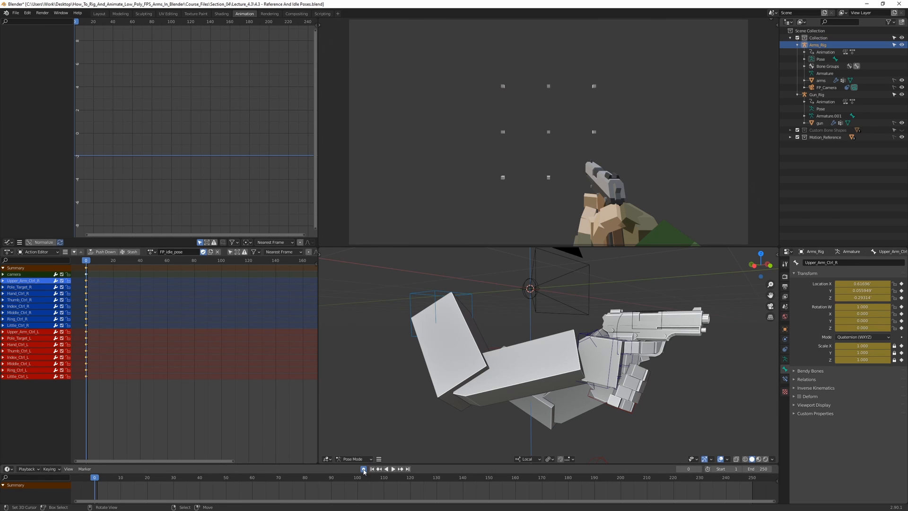
{"action": "mouse_move", "coordinate": [88, 268]}
{"action": "left_mouse_down"}
{"action": "mouse_move", "coordinate": [95, 268]}
{"action": "mouse_move", "coordinate": [85, 268]}
{"action": "left_mouse_up"}
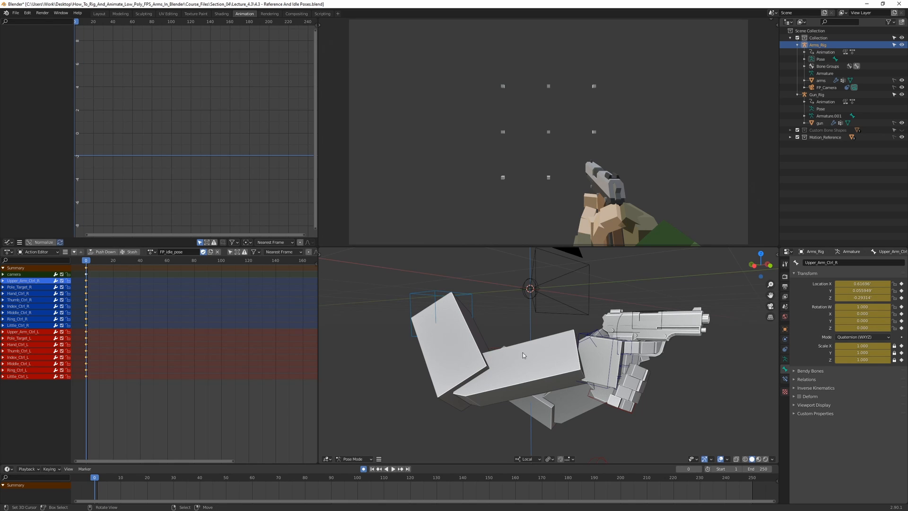
{"action": "middle_click_drag", "start_coordinate": [552, 312], "coordinate": [569, 348]}
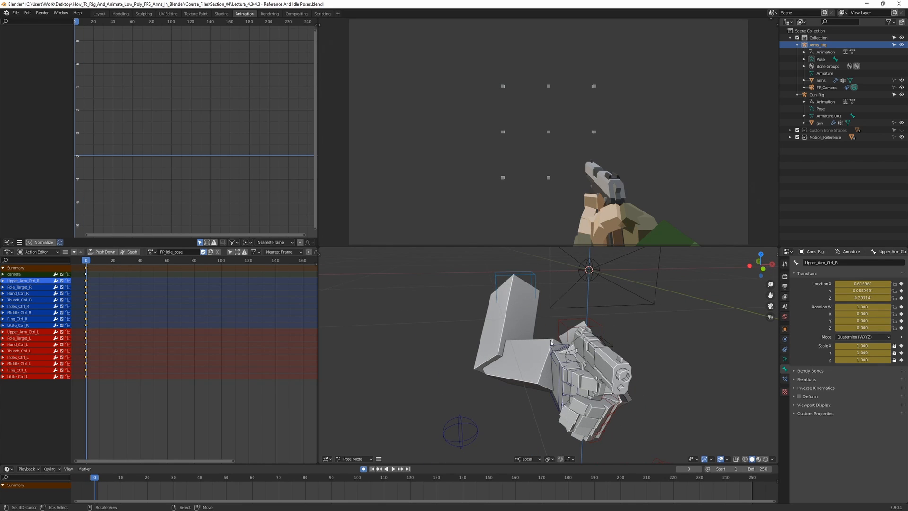
{"action": "middle_click_drag", "start_coordinate": [381, 314], "coordinate": [440, 308]}
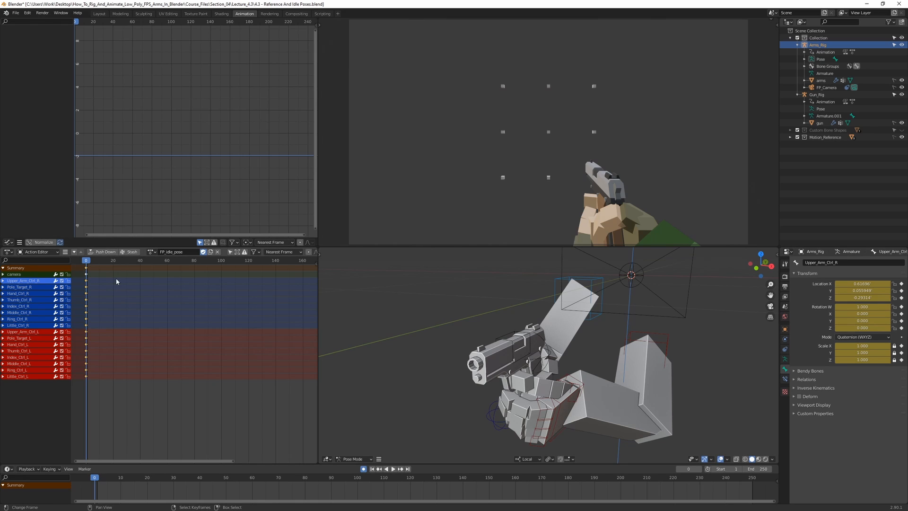
Play and scrub the FP_idle_pose action over the timeline to check for movement, and return to frame 0.
{"action": "key", "text": "space"}
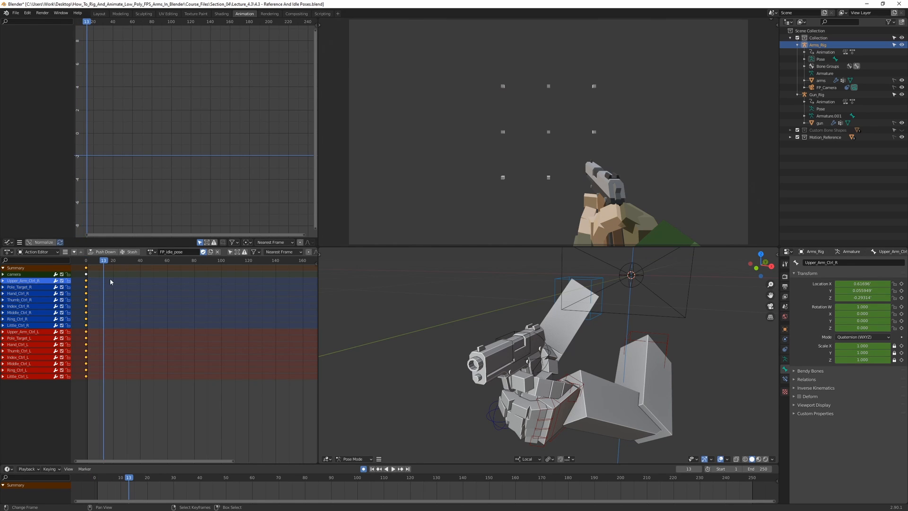
{"action": "left_click_drag", "start_coordinate": [116, 266], "coordinate": [180, 270]}
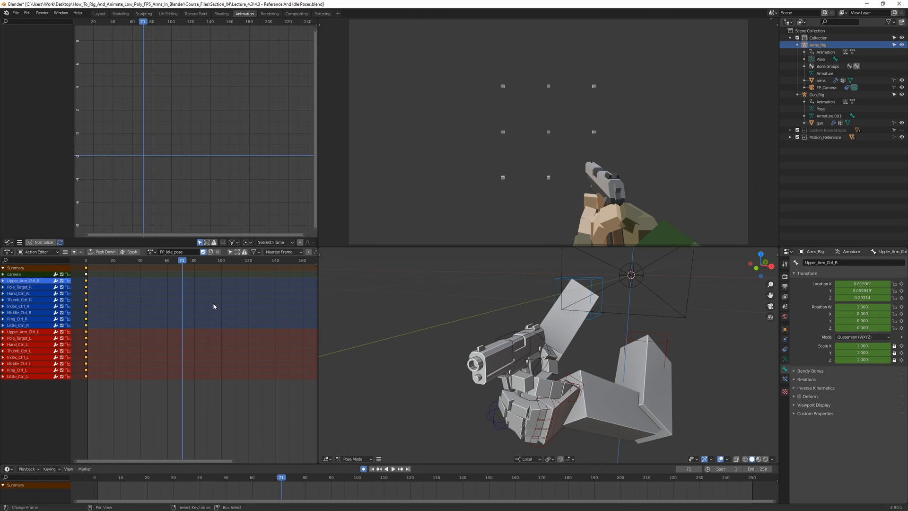
{"action": "left_click_drag", "start_coordinate": [182, 265], "coordinate": [86, 266]}
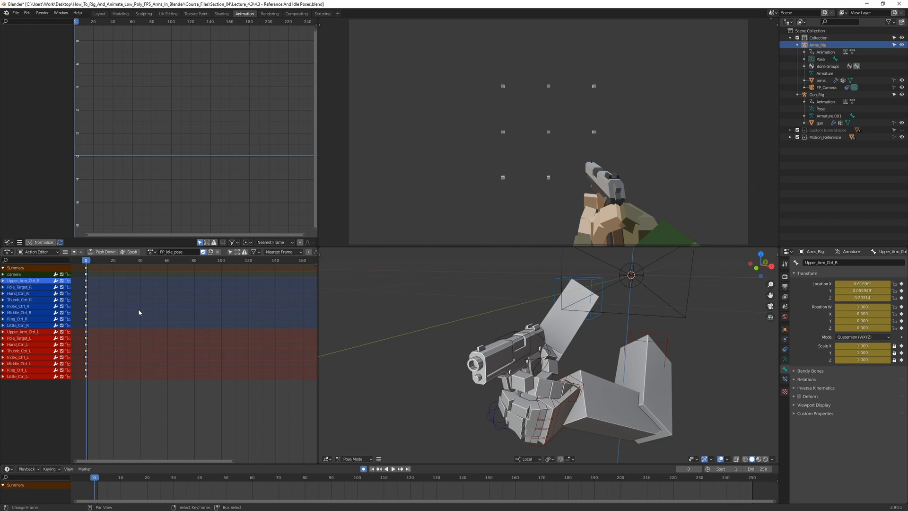
Review the list of stored actions for the arms rig and keep FP_idle_pose as the active action.
{"action": "middle_click_drag", "start_coordinate": [407, 292], "coordinate": [500, 291]}
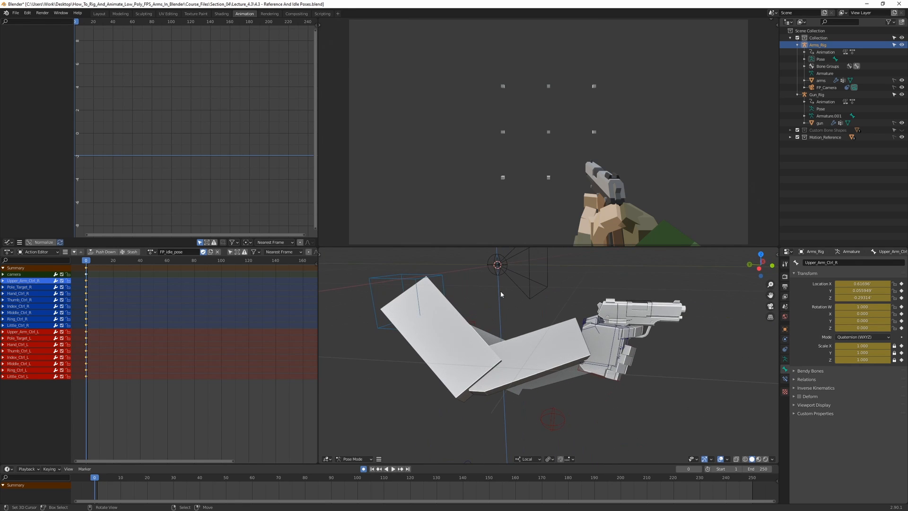
{"action": "left_click", "coordinate": [151, 252]}
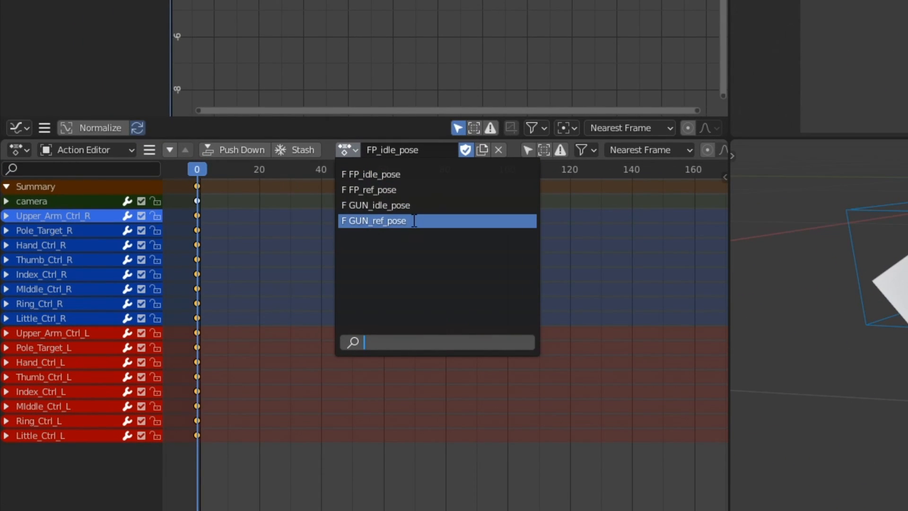
{"action": "left_click", "coordinate": [438, 174]}
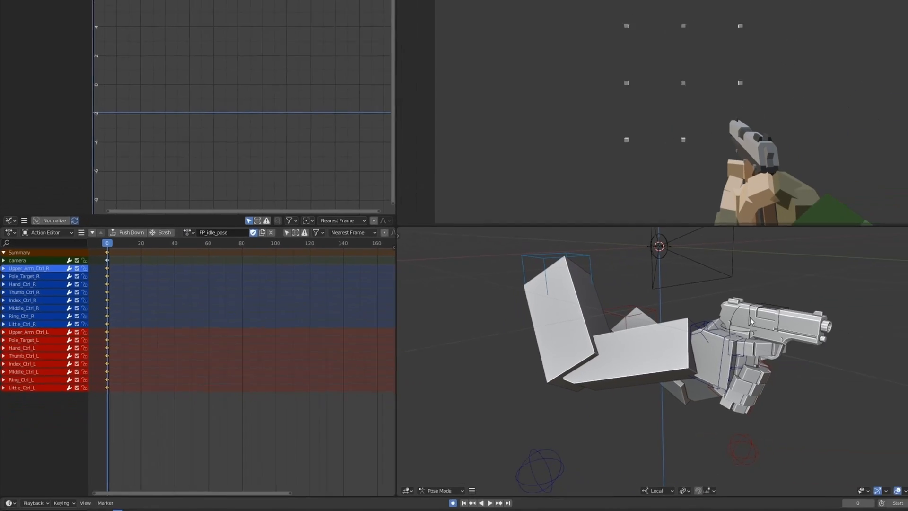
Leave posing the arms, select Gun_Rig and put it in Pose Mode.
{"action": "key", "text": "ctrl+Tab"}
{"action": "left_click", "coordinate": [591, 321]}
{"action": "key", "text": "ctrl+Tab"}
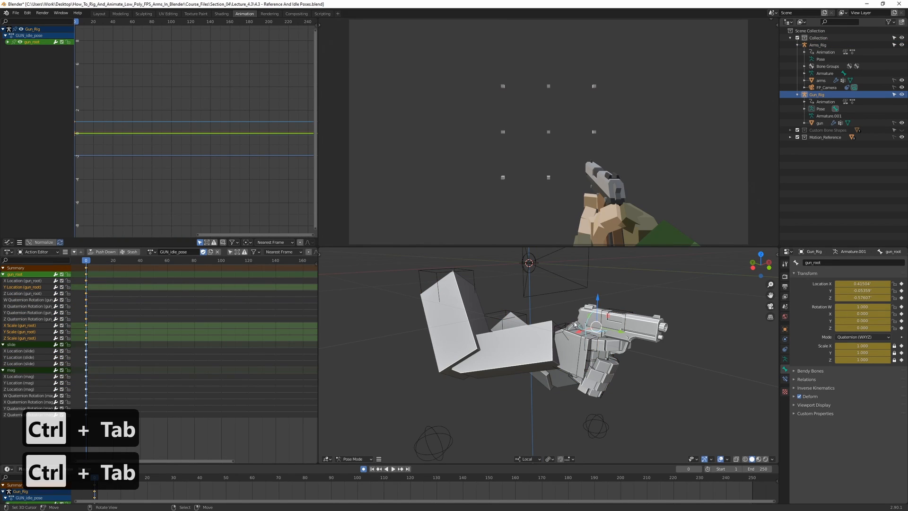
Collapse the mag, slide and gun_root channel groups in the GUN_idle_pose action.
{"action": "middle_click_drag", "start_coordinate": [160, 320], "coordinate": [166, 311]}
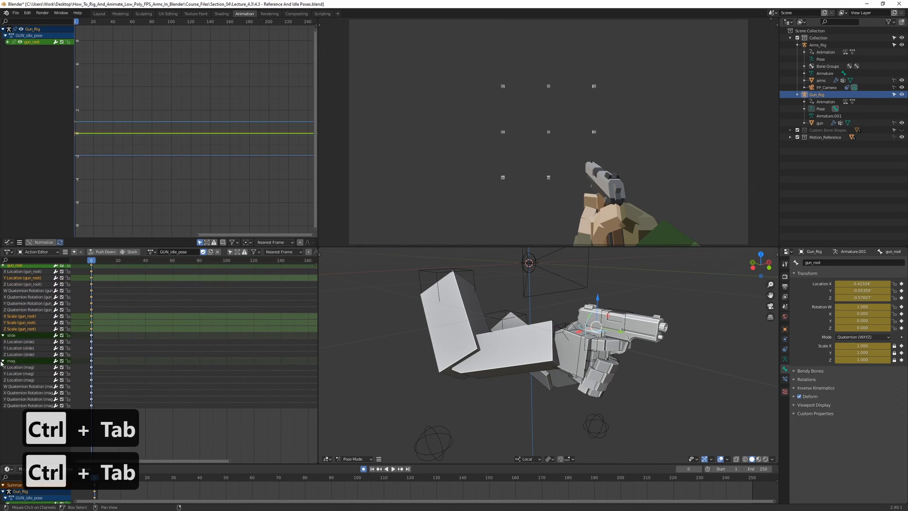
{"action": "left_click", "coordinate": [3, 361]}
{"action": "left_click", "coordinate": [3, 335]}
{"action": "left_click", "coordinate": [4, 265]}
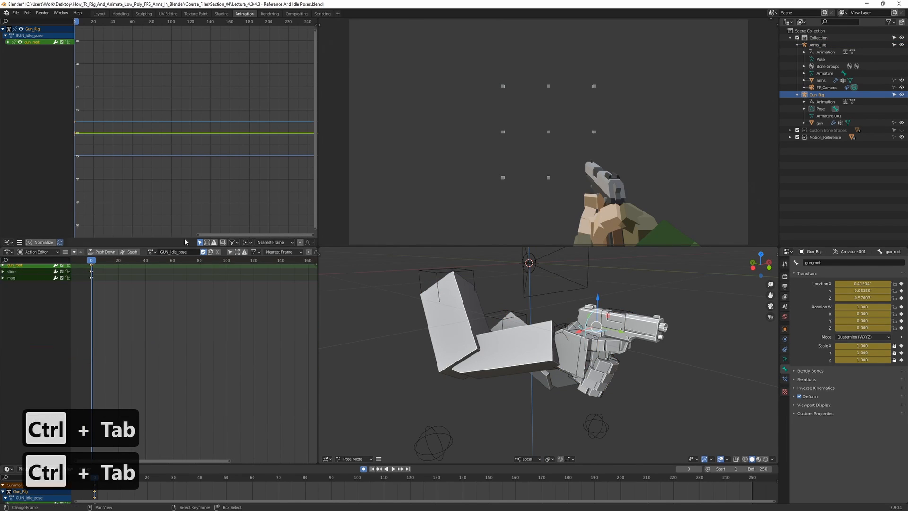
{"action": "scroll", "coordinate": [110, 303], "scroll_direction": "up", "scroll_amount": 1}
{"action": "key", "text": "space"}
{"action": "key", "text": "Escape"}
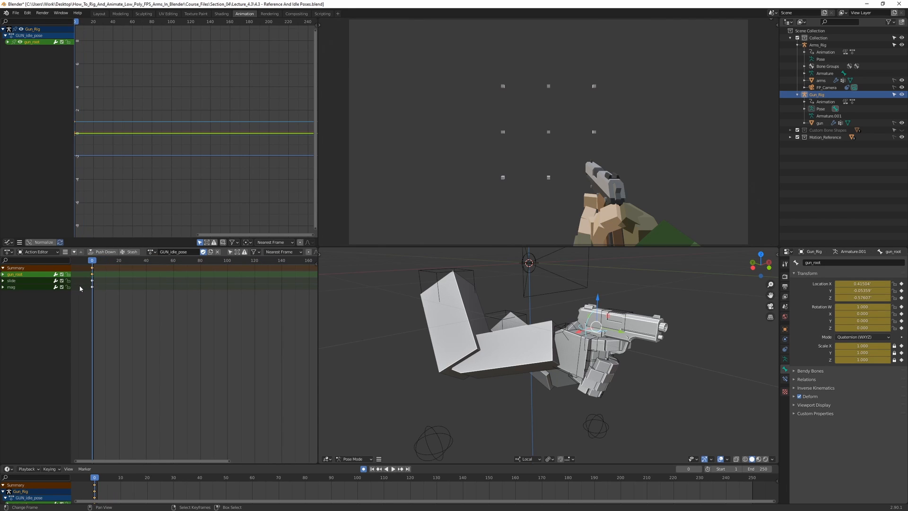
Leave posing the gun, select Arms_Rig again and put it back in Pose Mode.
{"action": "key", "text": "ctrl+Tab"}
{"action": "right_click", "coordinate": [495, 293]}
{"action": "middle_click_drag", "start_coordinate": [495, 294], "coordinate": [464, 334], "text": "shift"}
{"action": "right_click", "coordinate": [418, 300]}
{"action": "key", "text": "ctrl+Tab"}
{"action": "middle_click_drag", "start_coordinate": [466, 300], "coordinate": [628, 314]}
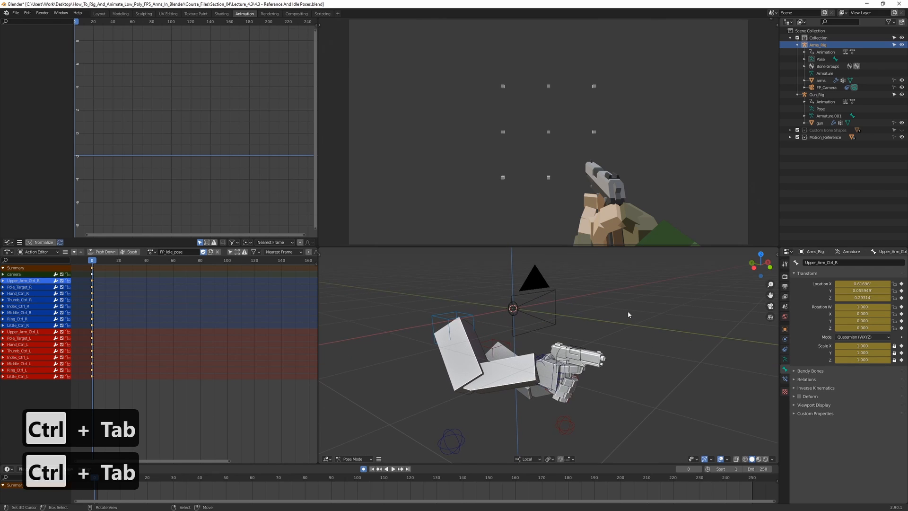